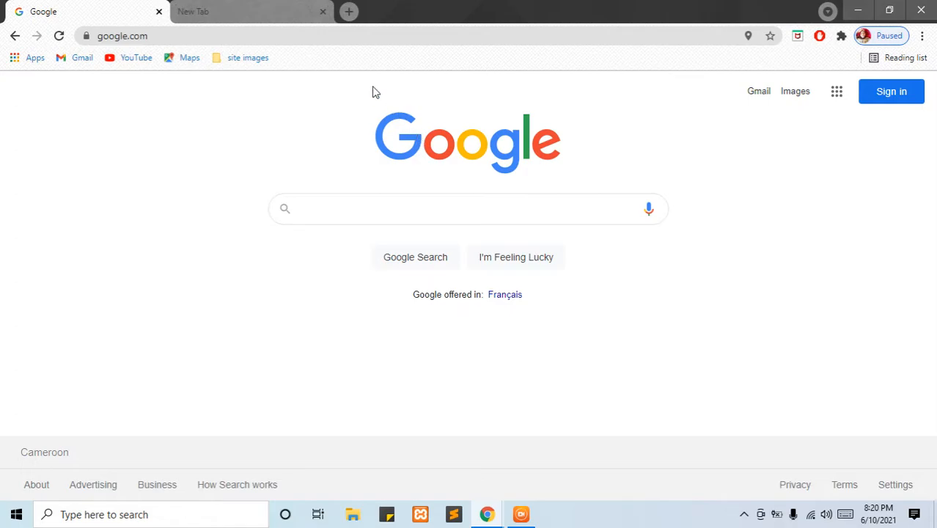
Step: Load cartescolaire.cm in the current browser tab
{"action": "left_click", "coordinate": [364, 31]}
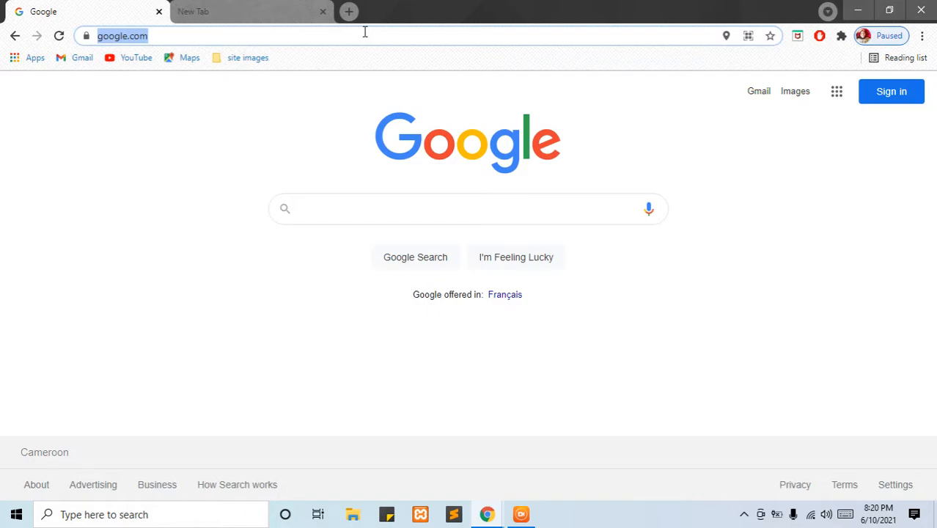
{"action": "type", "text": "c"}
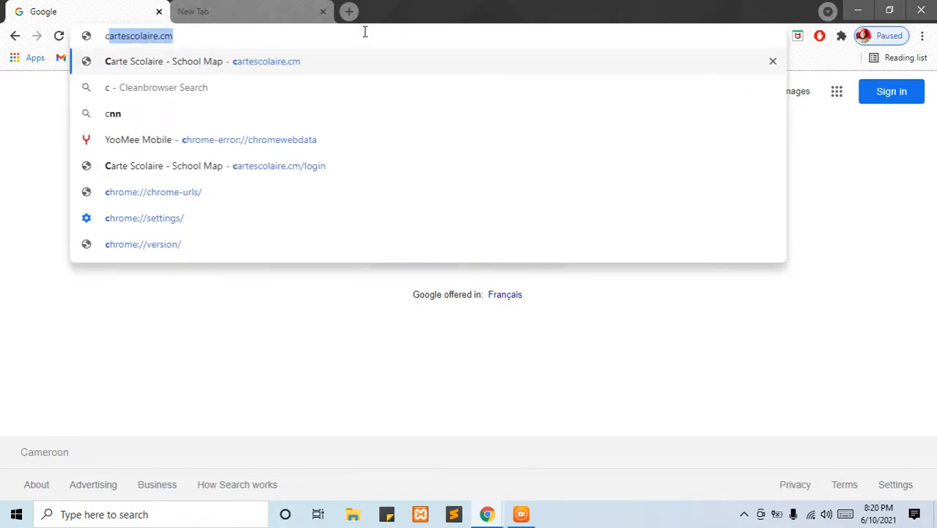
{"action": "key", "text": "Right"}
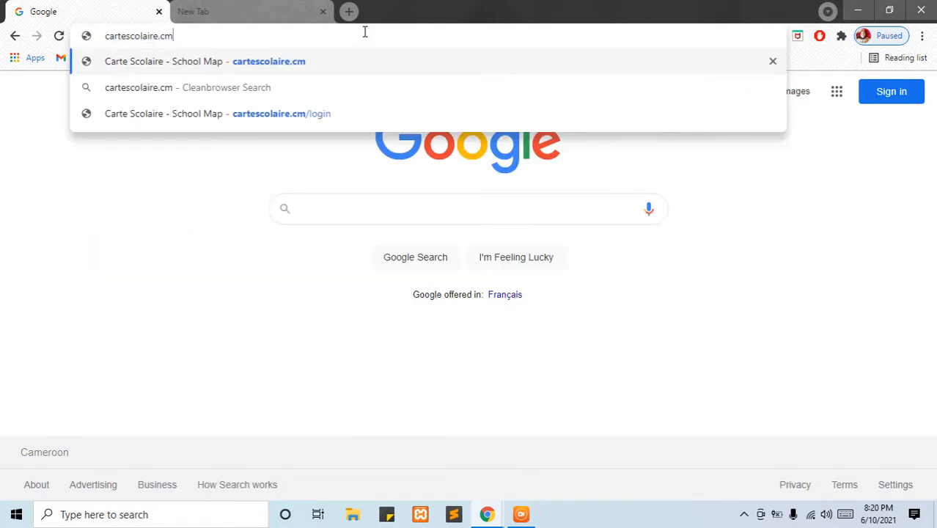
{"action": "key", "text": "Return"}
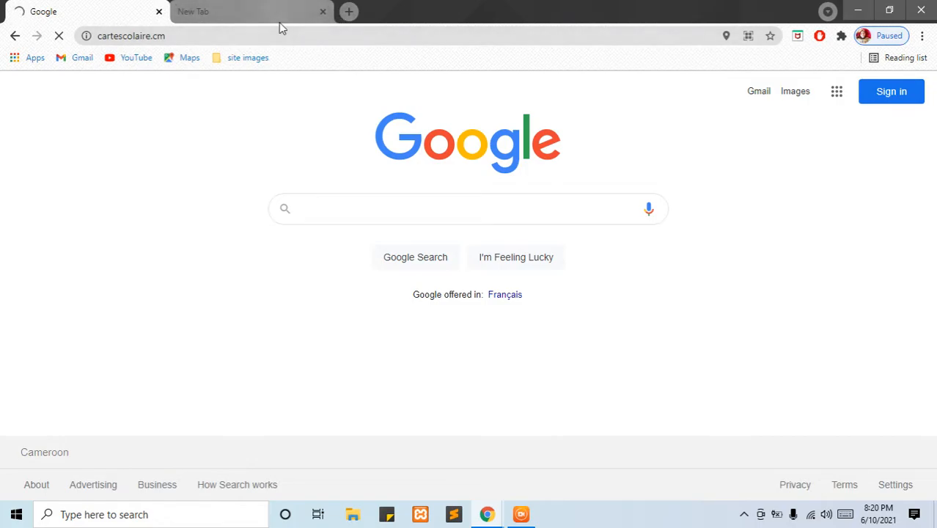
Step: Start loading schoolmap.cm in a new tab, then return to the Carte Scolaire tab
{"action": "left_click", "coordinate": [349, 12]}
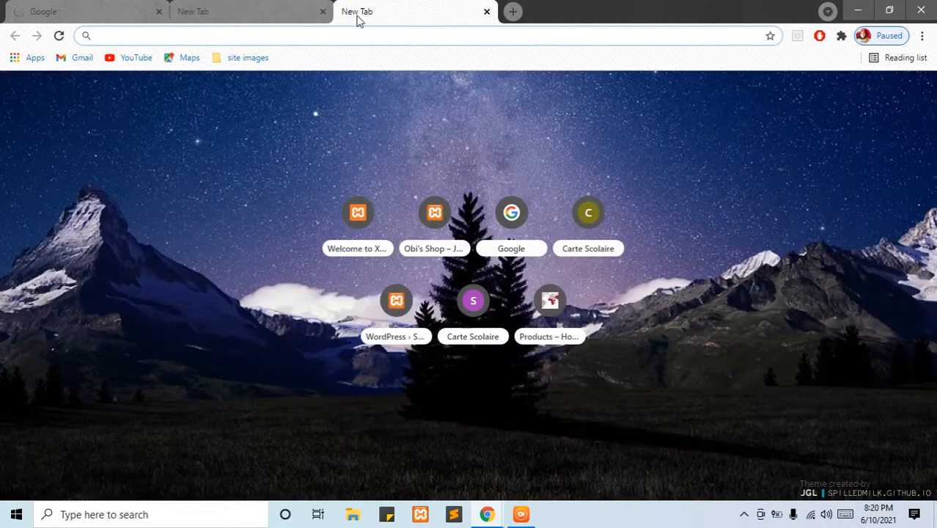
{"action": "type", "text": "sch"}
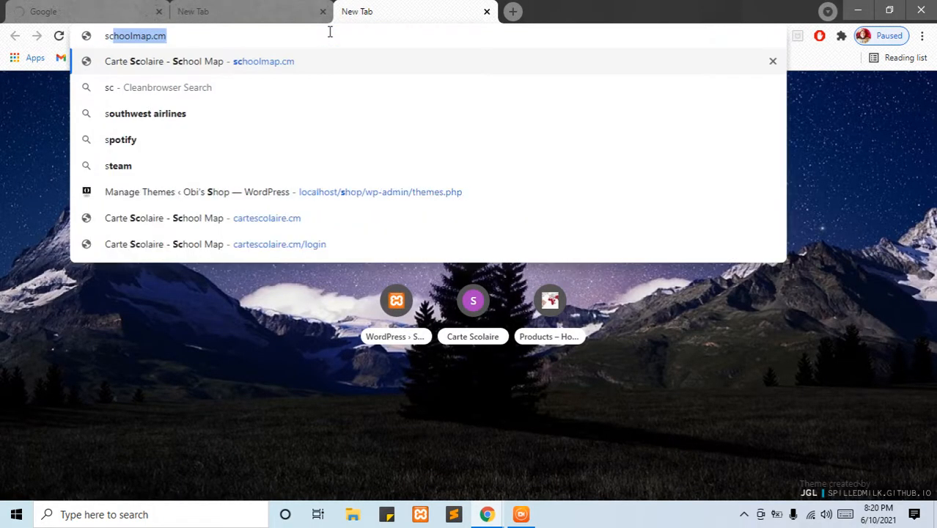
{"action": "type", "text": "oolmap.c"}
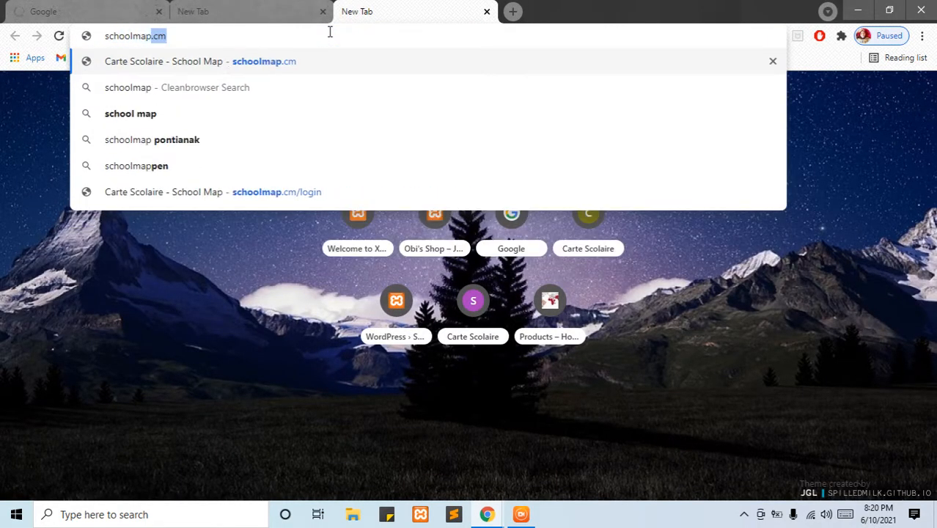
{"action": "type", "text": "m"}
{"action": "key", "text": "Return"}
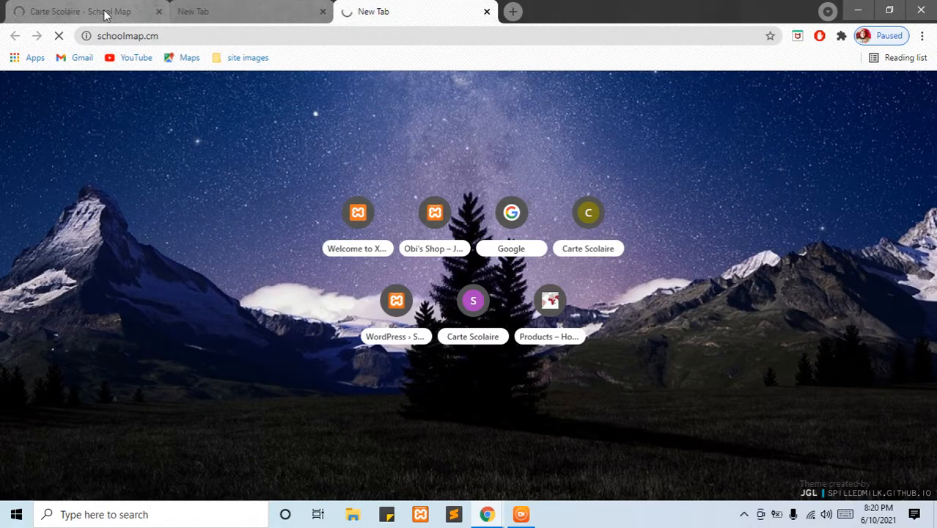
{"action": "left_click", "coordinate": [105, 14]}
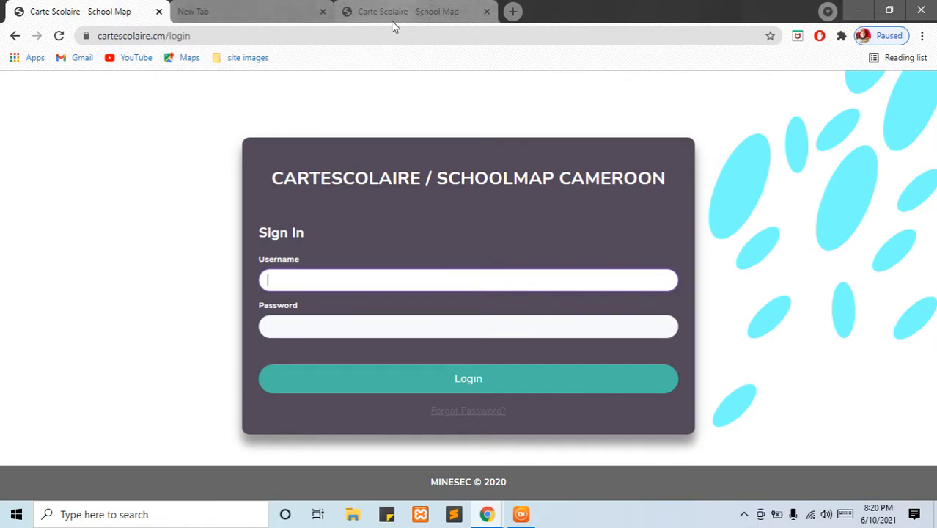
Step: Close the Carte Scolaire tab and enter the school account's username and password on the SchoolMap login
{"action": "left_click", "coordinate": [158, 12]}
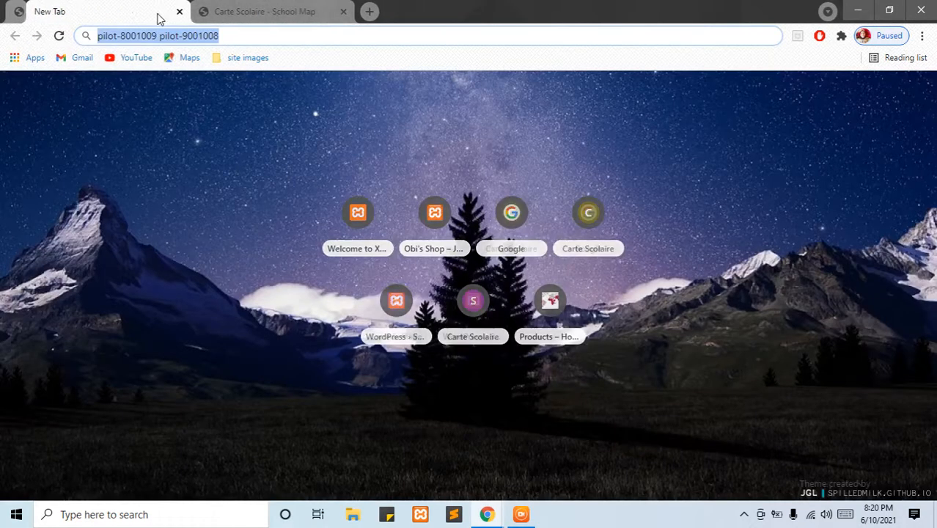
{"action": "left_click", "coordinate": [223, 13]}
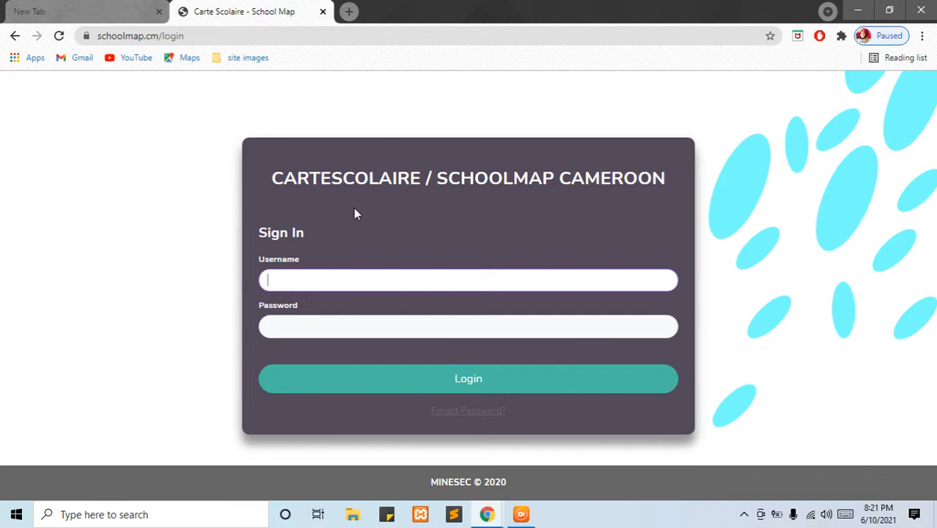
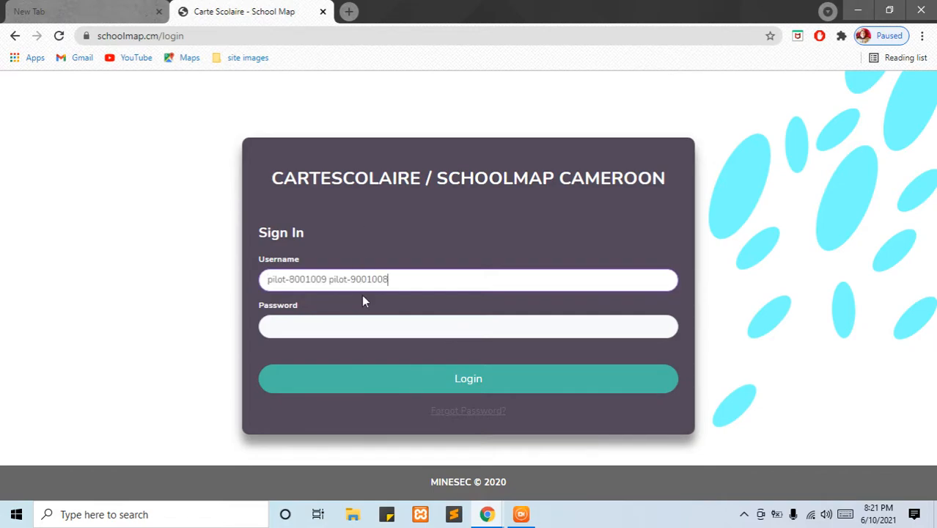
{"action": "left_click_drag", "start_coordinate": [328, 279], "coordinate": [389, 281]}
{"action": "key", "text": "BackSpace"}
{"action": "key", "text": "BackSpace"}
{"action": "key", "text": "Tab"}
{"action": "key", "text": "ctrl+v"}
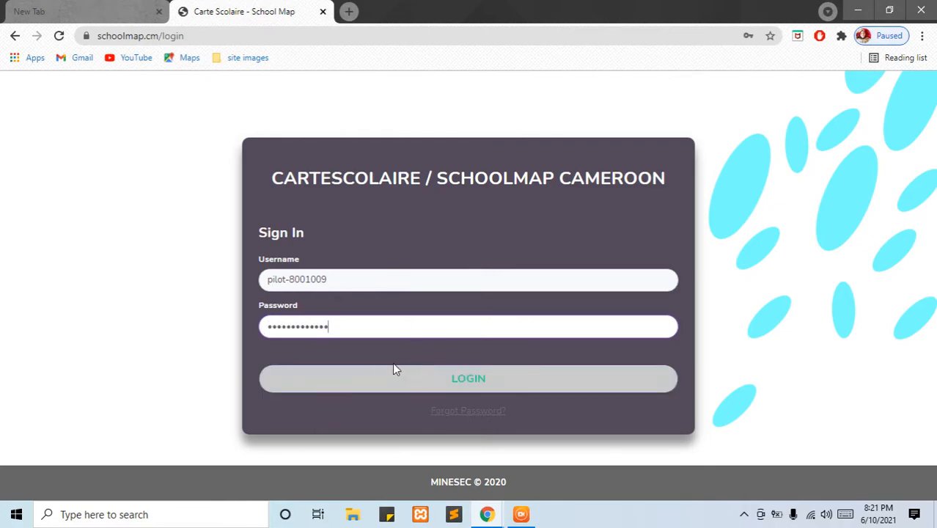
Step: Log in, let Chrome save the password, and view the GBHS MOLYKO BUEA 2020/2021 dashboard
{"action": "left_click", "coordinate": [447, 380]}
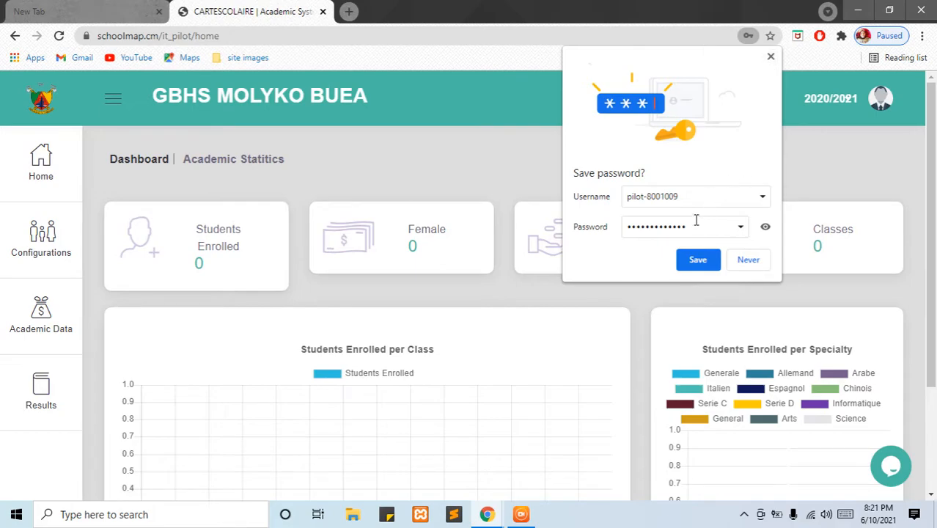
{"action": "left_click", "coordinate": [698, 260]}
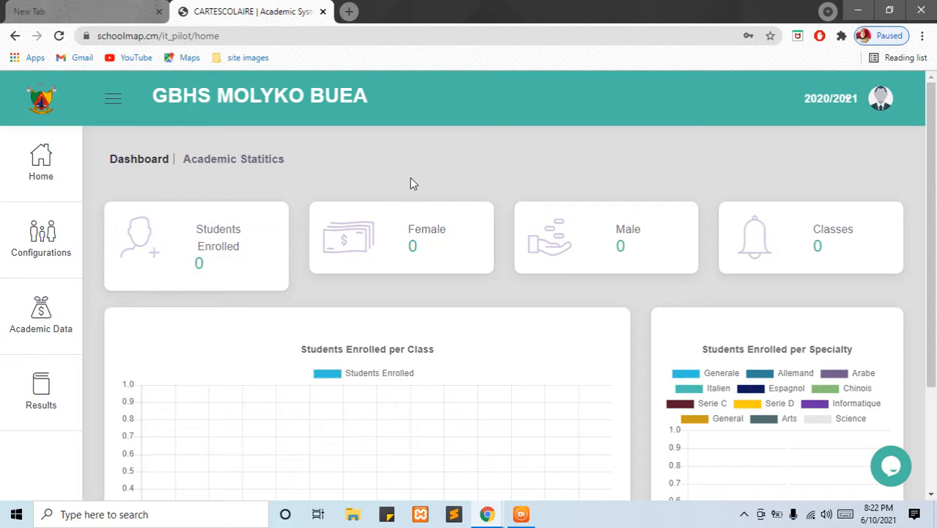
{"action": "scroll", "coordinate": [414, 200], "scroll_direction": "down", "scroll_amount": 2}
Step: Go to the Specialties page through the Configurations sidebar menu
{"action": "scroll", "coordinate": [415, 206], "scroll_direction": "up", "scroll_amount": 2}
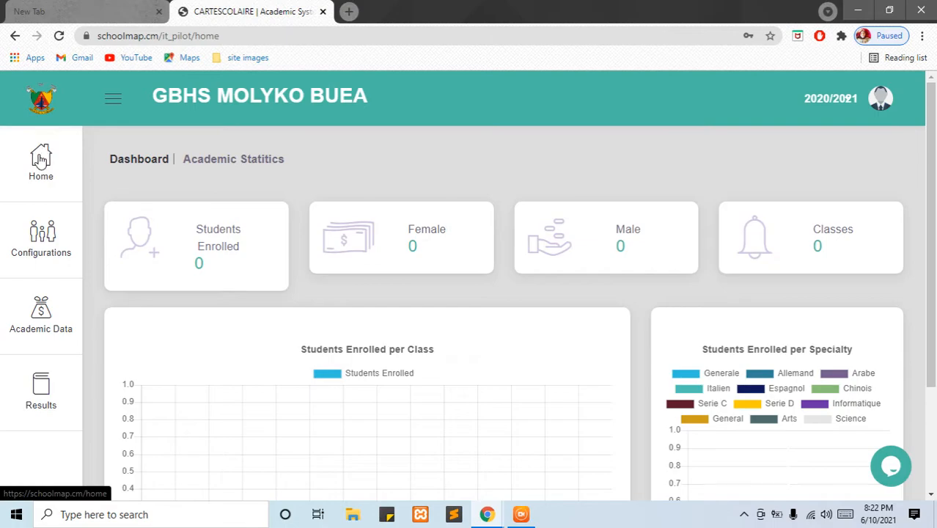
{"action": "left_click", "coordinate": [26, 332]}
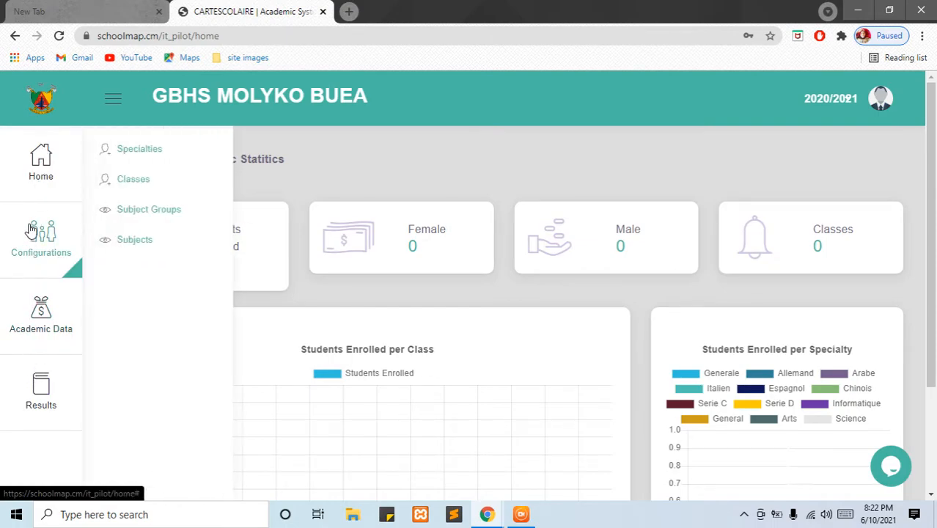
{"action": "mouse_move", "coordinate": [39, 267]}
{"action": "mouse_move", "coordinate": [40, 313]}
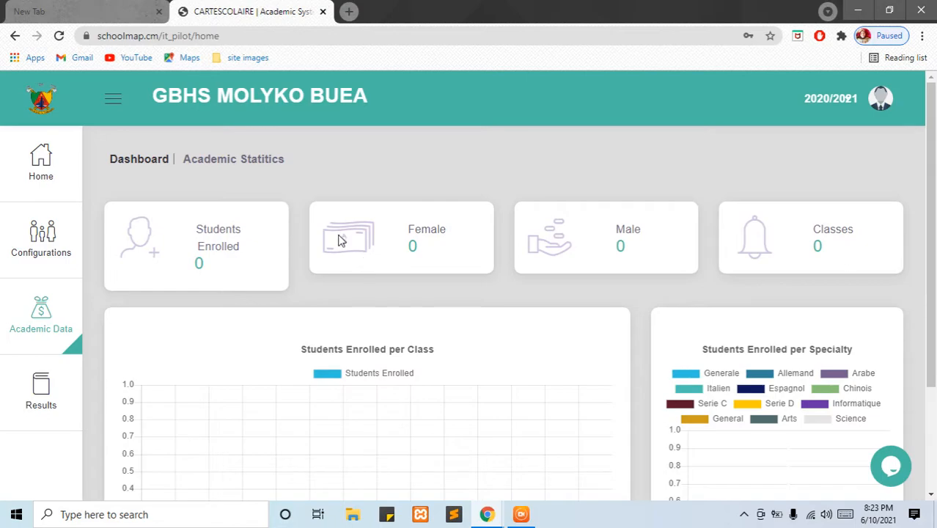
{"action": "scroll", "coordinate": [286, 278], "scroll_direction": "down", "scroll_amount": 2}
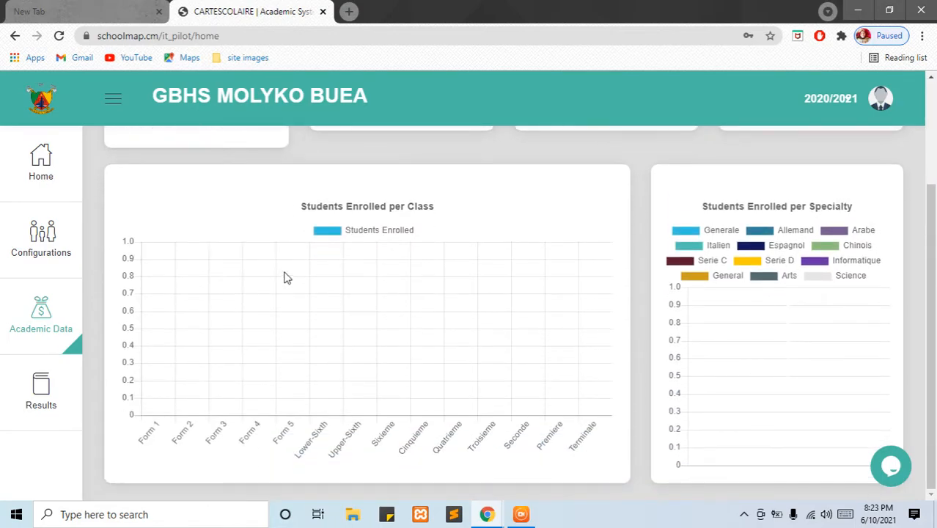
{"action": "scroll", "coordinate": [271, 277], "scroll_direction": "up", "scroll_amount": 2}
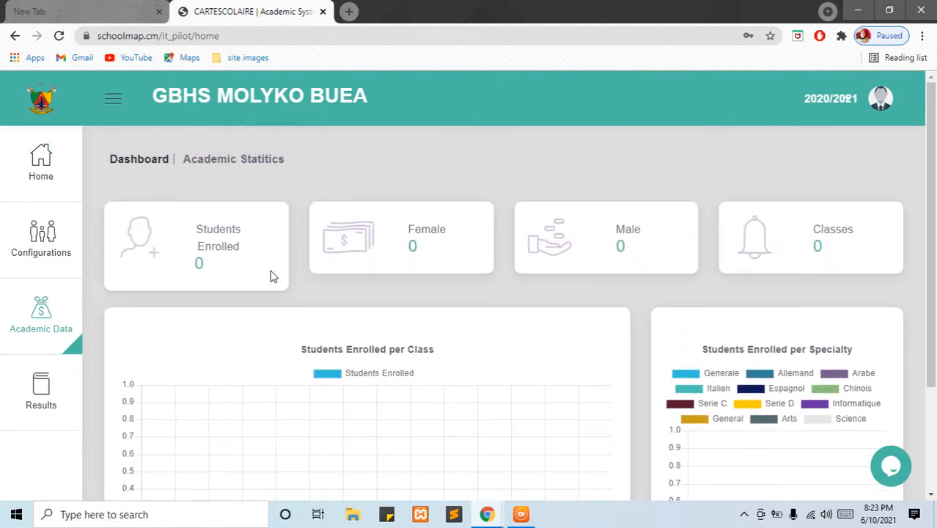
{"action": "mouse_move", "coordinate": [46, 240]}
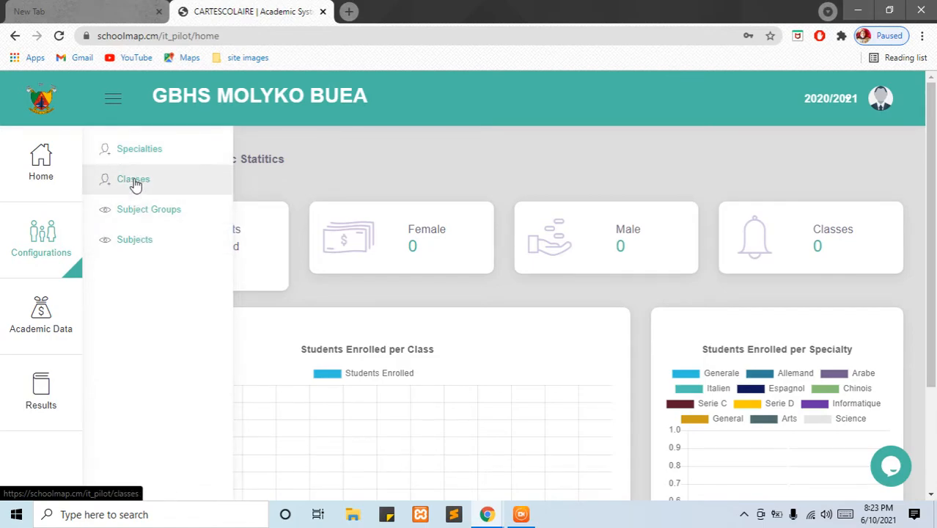
{"action": "left_click", "coordinate": [140, 149]}
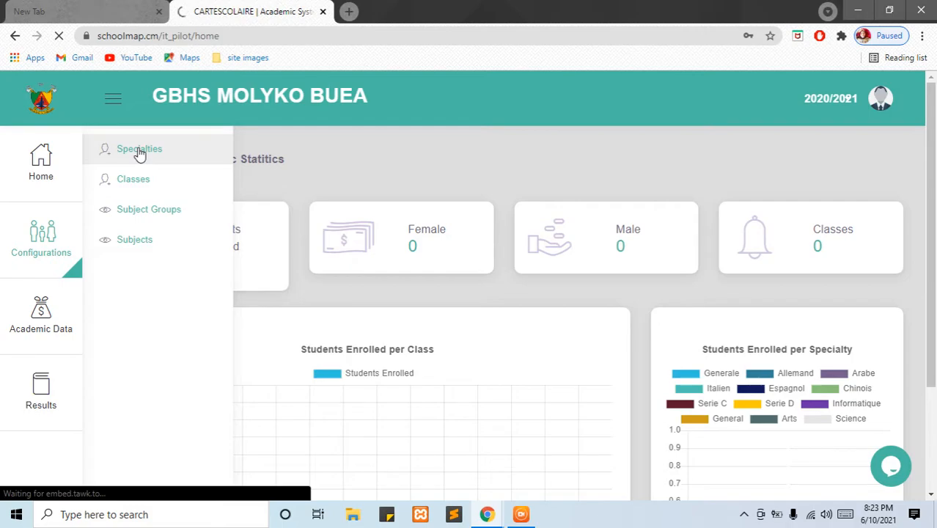
{"action": "scroll", "coordinate": [231, 209], "scroll_direction": "down", "scroll_amount": 2}
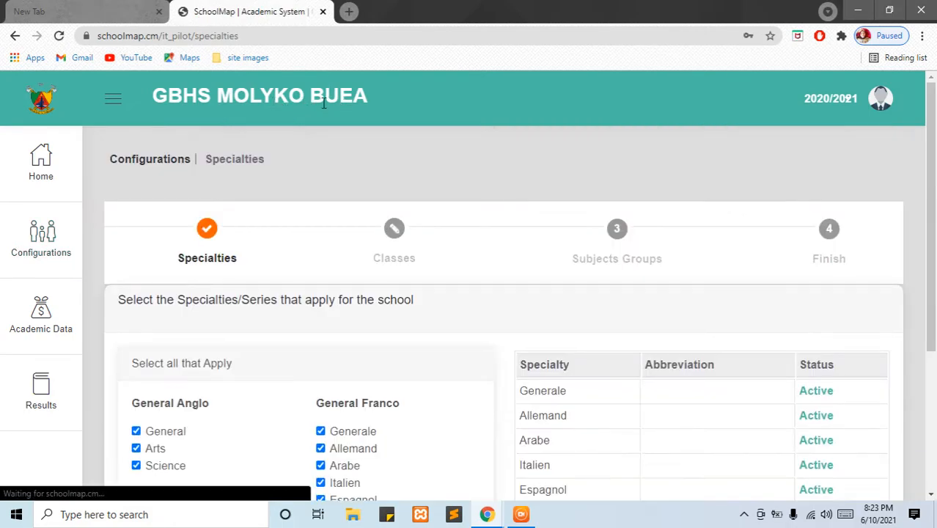
{"action": "left_click", "coordinate": [840, 105]}
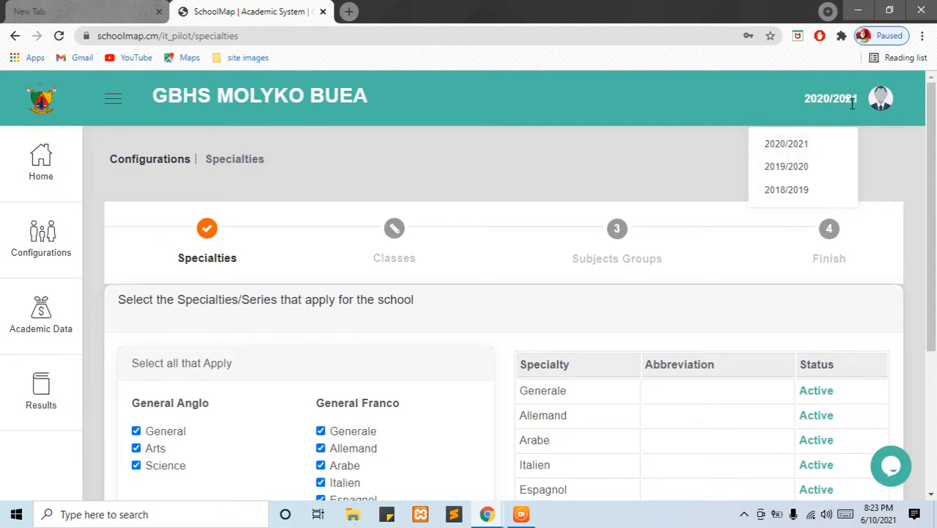
{"action": "left_click", "coordinate": [876, 102]}
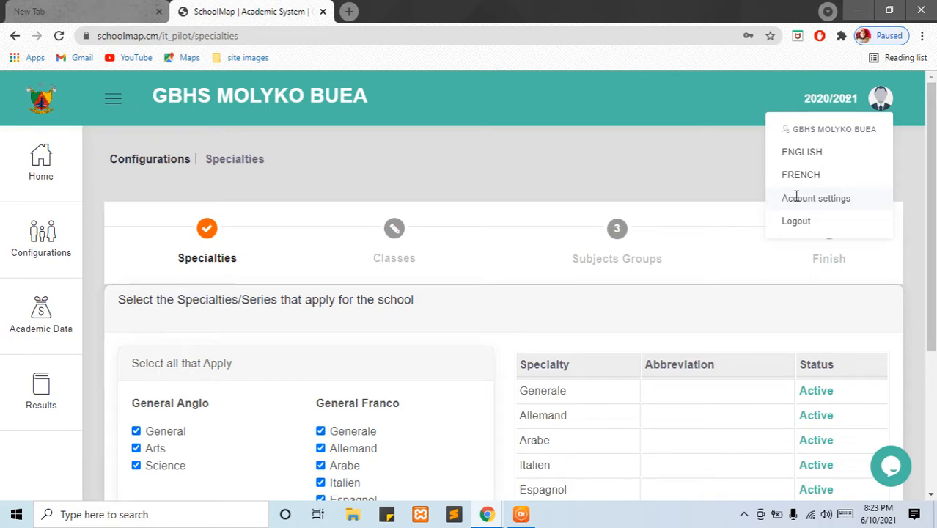
{"action": "left_click", "coordinate": [455, 187]}
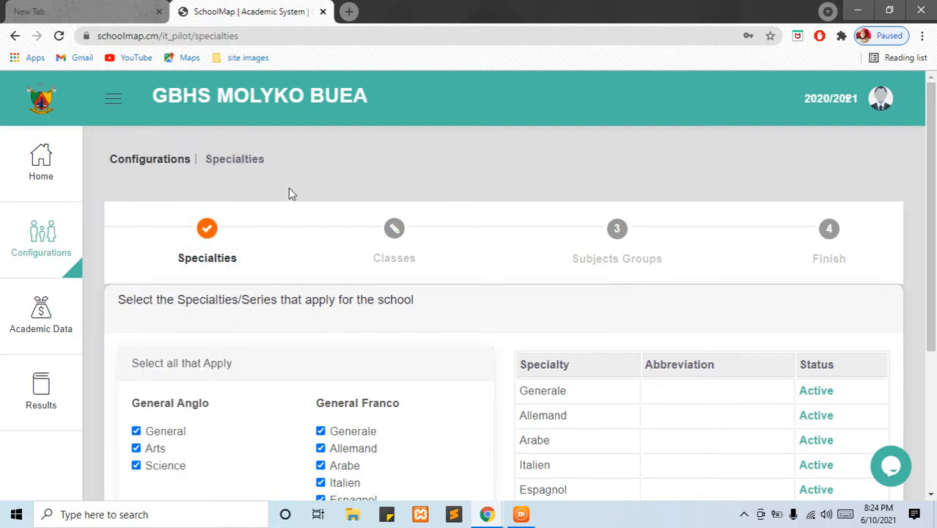
{"action": "scroll", "coordinate": [334, 234], "scroll_direction": "down", "scroll_amount": 3}
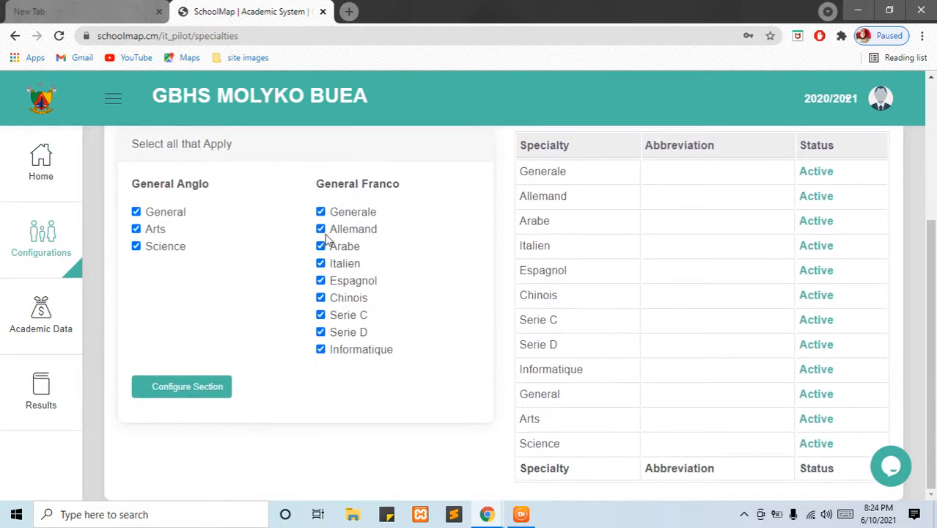
{"action": "scroll", "coordinate": [326, 238], "scroll_direction": "up", "scroll_amount": 2}
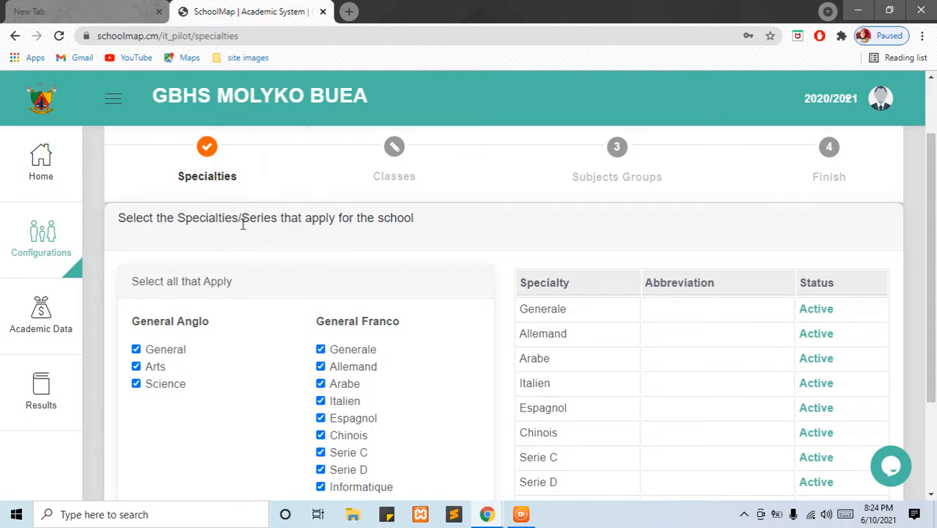
{"action": "scroll", "coordinate": [242, 227], "scroll_direction": "down", "scroll_amount": 2}
{"action": "scroll", "coordinate": [220, 190], "scroll_direction": "up", "scroll_amount": 3}
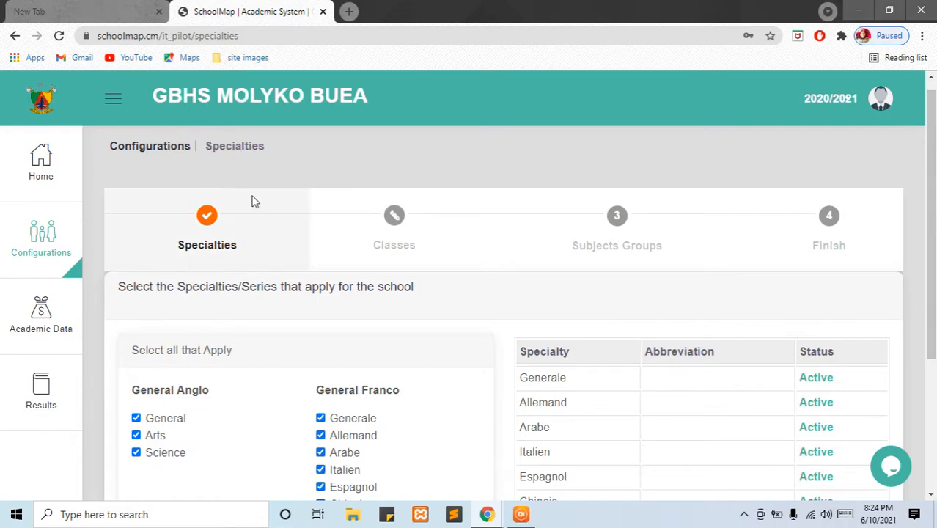
{"action": "scroll", "coordinate": [315, 306], "scroll_direction": "down", "scroll_amount": 1}
{"action": "scroll", "coordinate": [315, 306], "scroll_direction": "down", "scroll_amount": 3}
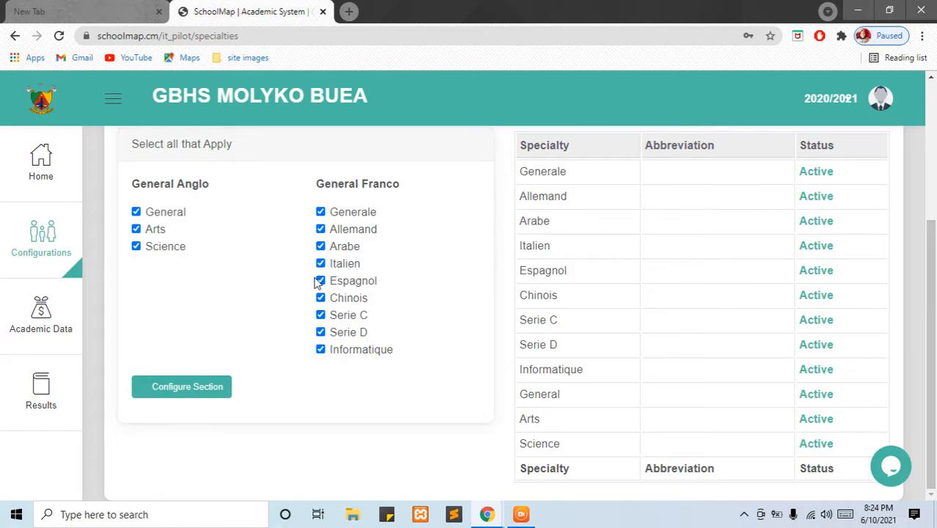
{"action": "scroll", "coordinate": [316, 283], "scroll_direction": "up", "scroll_amount": 2}
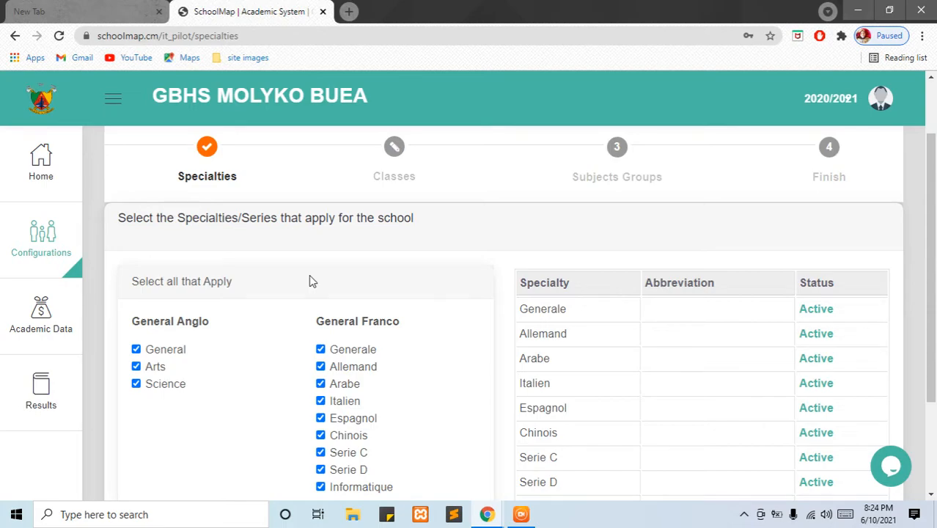
{"action": "scroll", "coordinate": [215, 310], "scroll_direction": "down", "scroll_amount": 1}
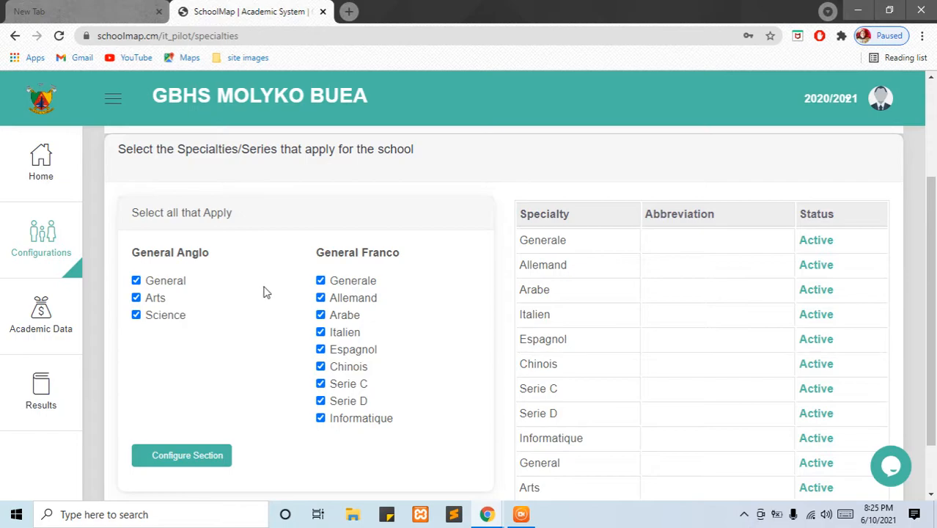
Step: Untick Arabe, Italien, Espagnol and Chinois under General Franco and save the section configuration
{"action": "left_click", "coordinate": [320, 316]}
{"action": "left_click", "coordinate": [320, 332]}
{"action": "left_click", "coordinate": [320, 349]}
{"action": "left_click", "coordinate": [320, 367]}
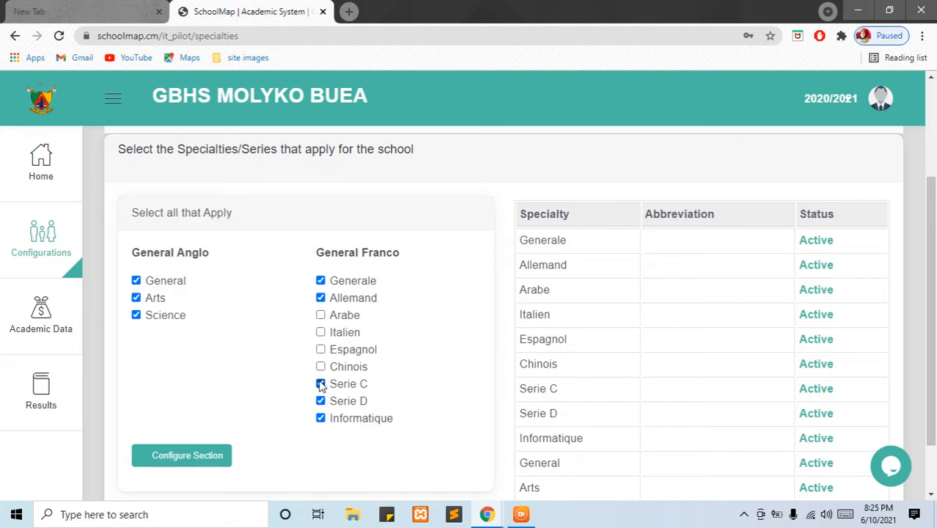
{"action": "left_click", "coordinate": [208, 455]}
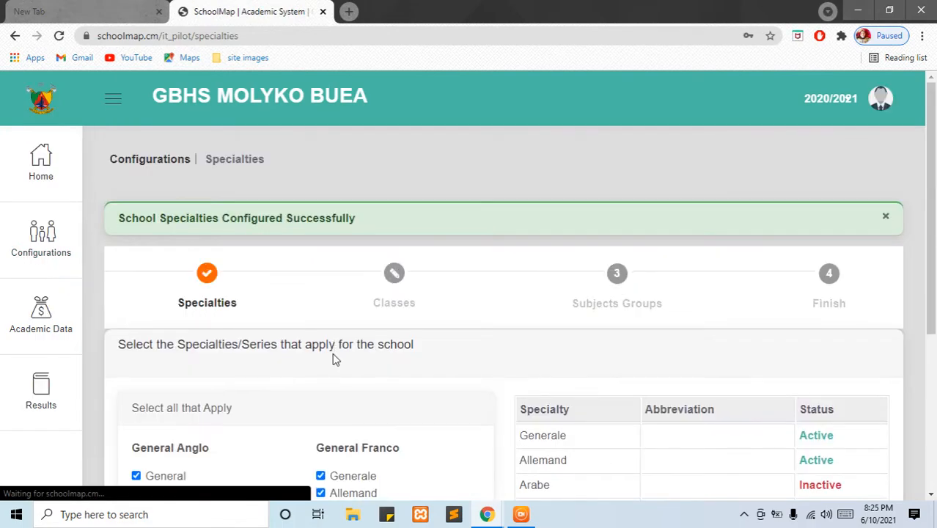
Step: Confirm the four removed specialties show Inactive, and bring up the Configurations submenu
{"action": "scroll", "coordinate": [335, 360], "scroll_direction": "down", "scroll_amount": 2}
{"action": "scroll", "coordinate": [335, 360], "scroll_direction": "down", "scroll_amount": 1}
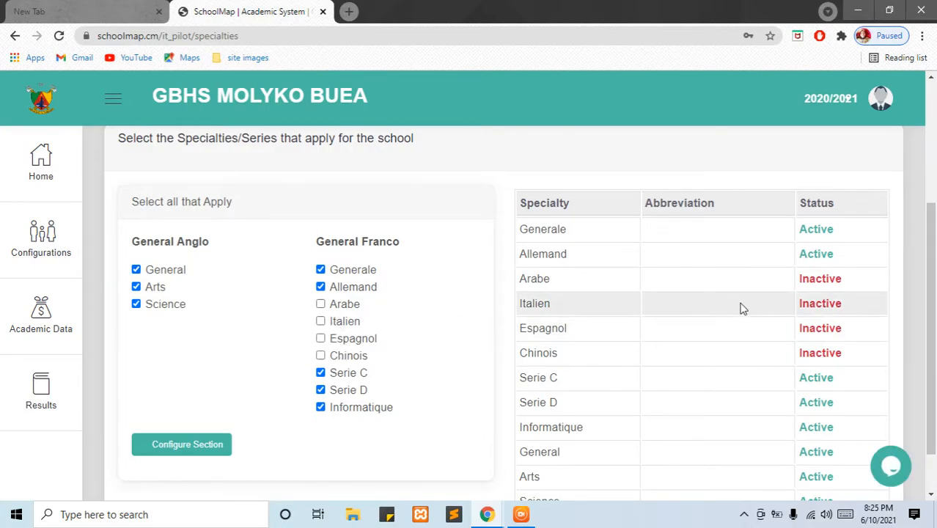
{"action": "scroll", "coordinate": [741, 308], "scroll_direction": "down", "scroll_amount": 1}
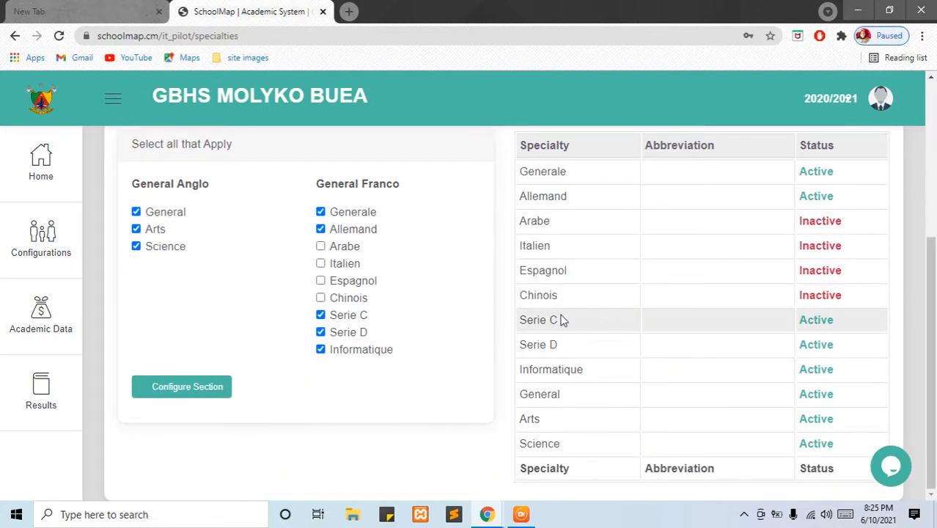
{"action": "mouse_move", "coordinate": [29, 268]}
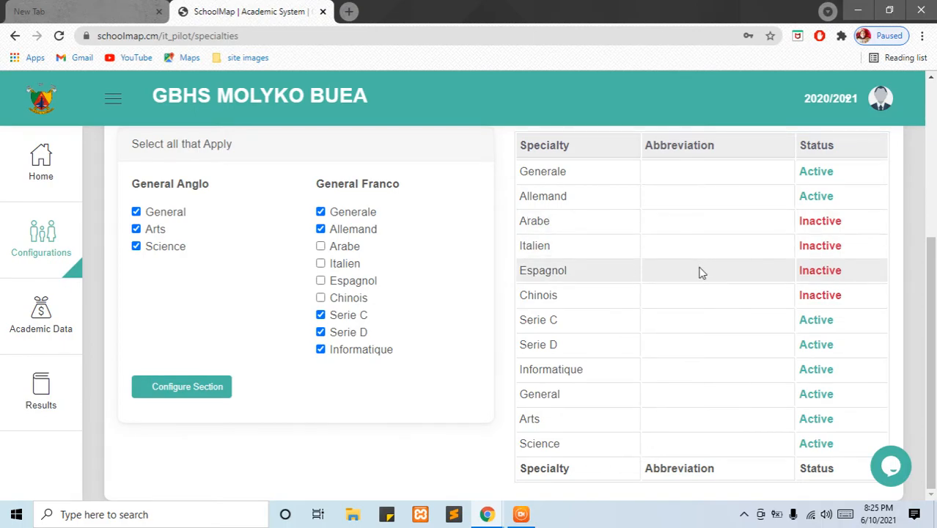
{"action": "mouse_move", "coordinate": [42, 230]}
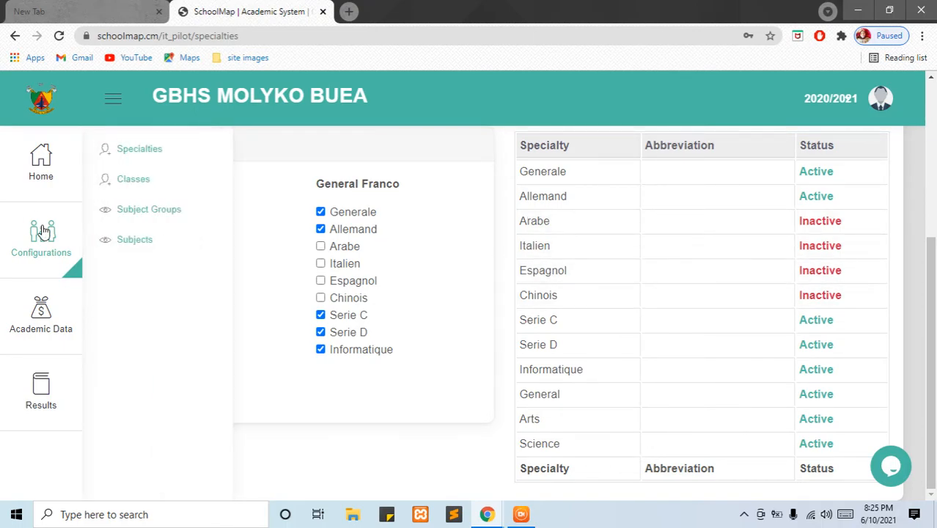
Step: Go to the Classes configuration page and scroll to its empty class table
{"action": "left_click", "coordinate": [128, 187]}
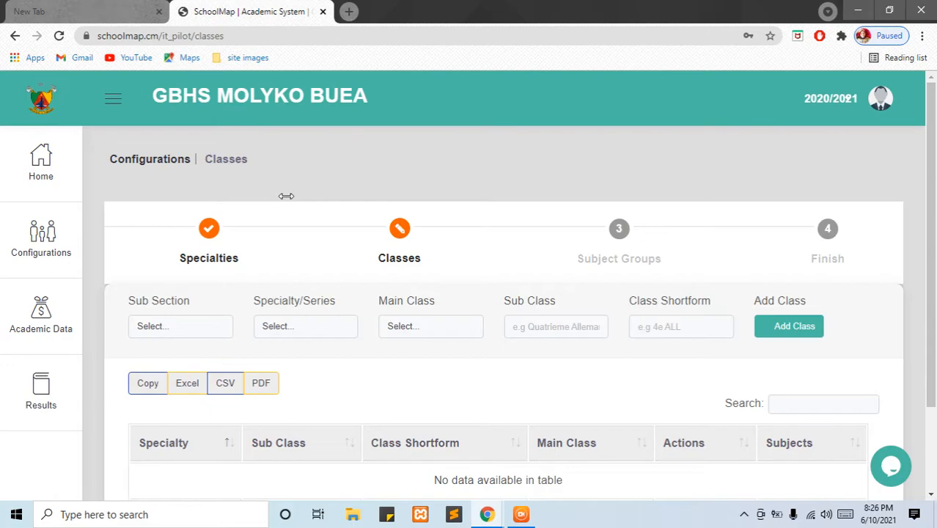
{"action": "scroll", "coordinate": [286, 196], "scroll_direction": "down", "scroll_amount": 3}
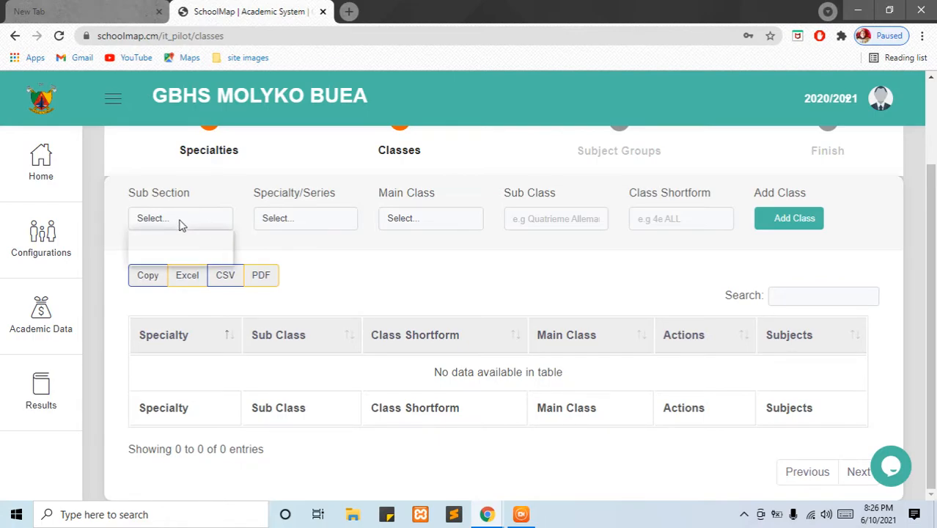
Step: Select General Anglo as the sub section and check its Specialty/Series options
{"action": "left_click", "coordinate": [181, 226]}
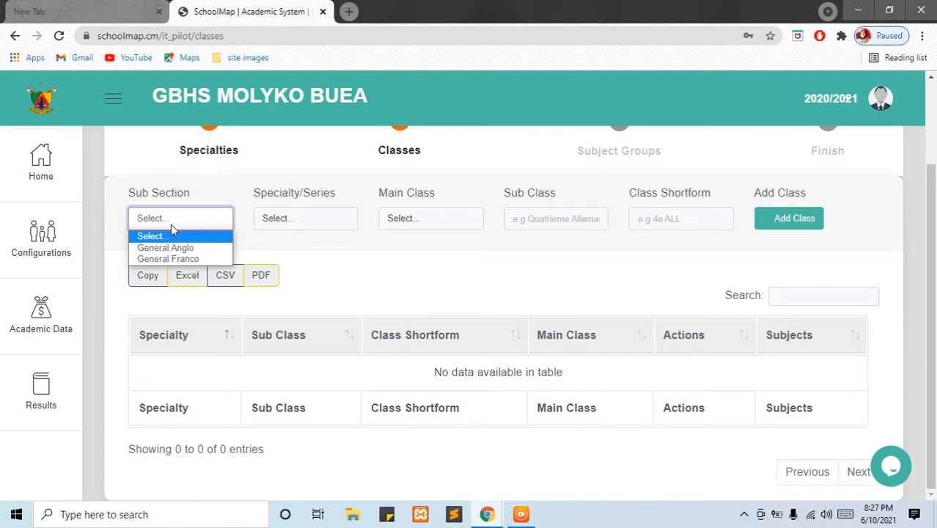
{"action": "left_click", "coordinate": [172, 248]}
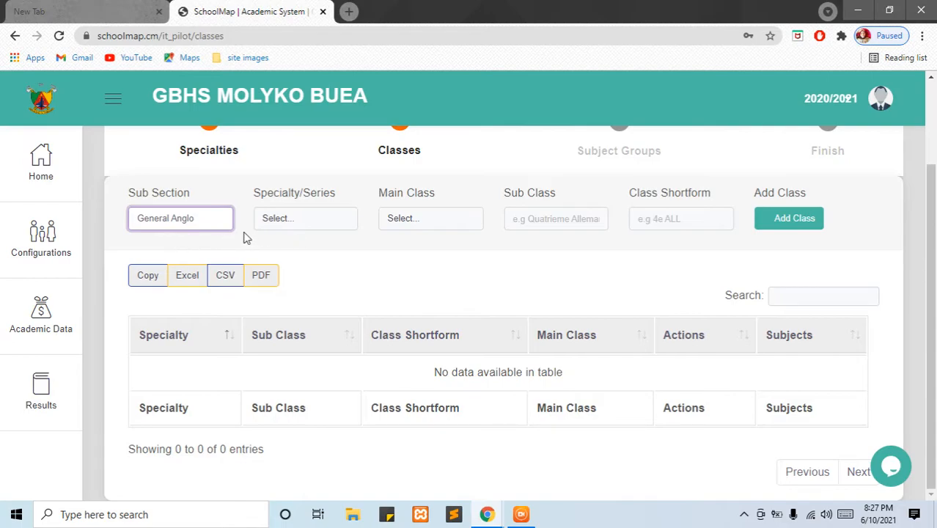
{"action": "left_click", "coordinate": [294, 226]}
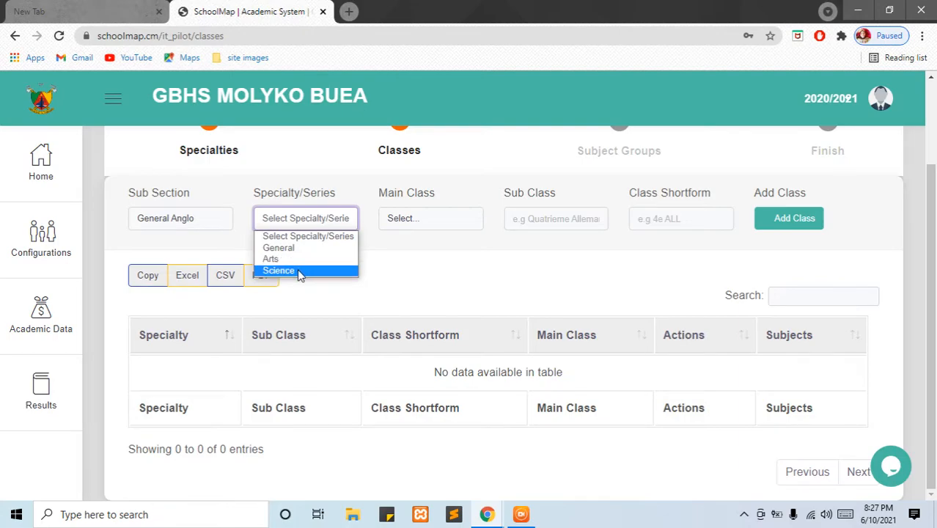
{"action": "left_click", "coordinate": [183, 226]}
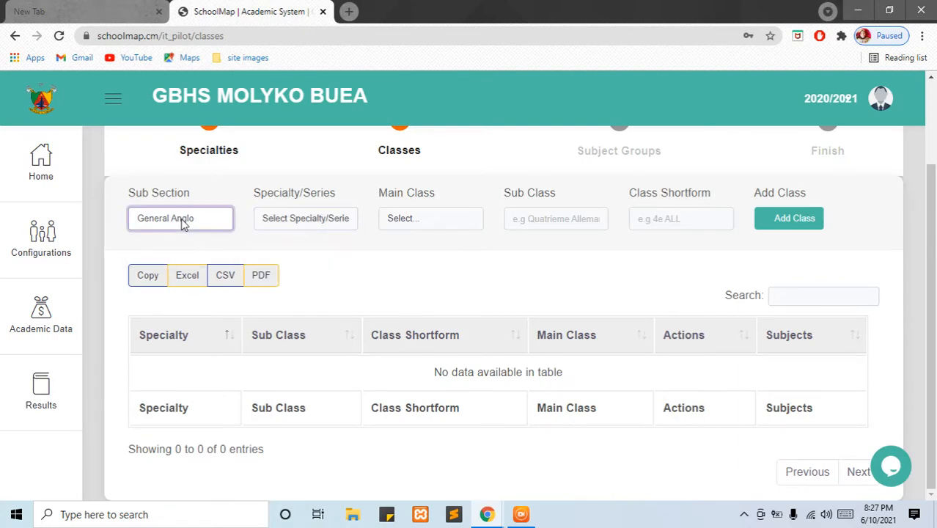
Step: Switch the sub section to General Franco and review its specialties without choosing one
{"action": "left_click", "coordinate": [183, 226]}
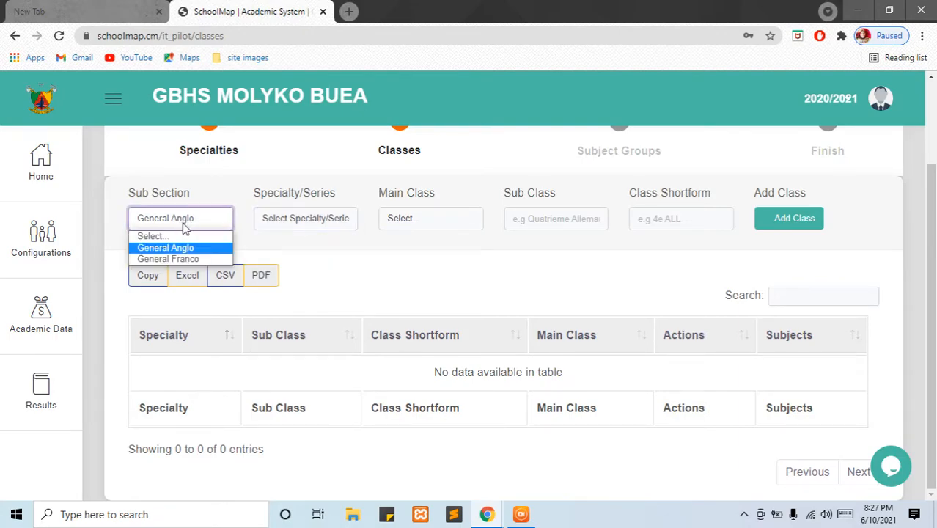
{"action": "left_click", "coordinate": [186, 260]}
{"action": "left_click", "coordinate": [286, 243]}
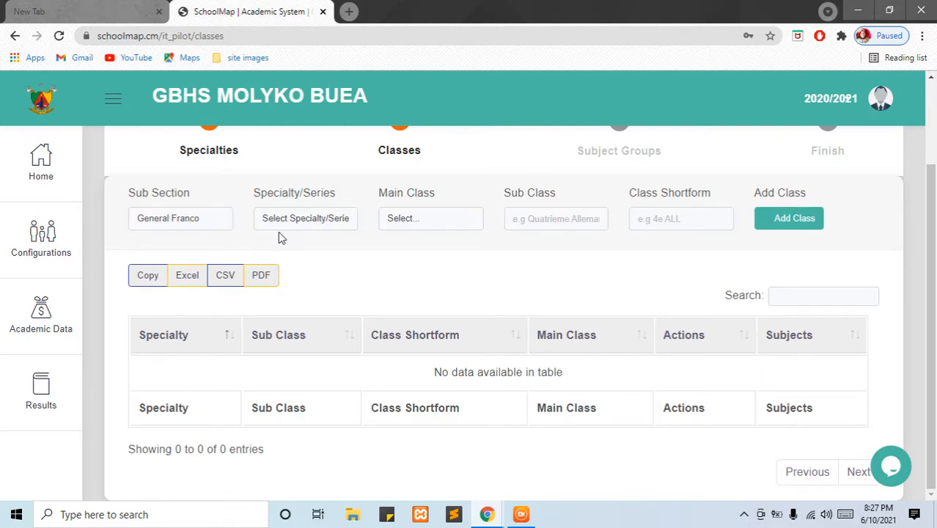
{"action": "left_click", "coordinate": [289, 227]}
{"action": "left_click", "coordinate": [290, 227]}
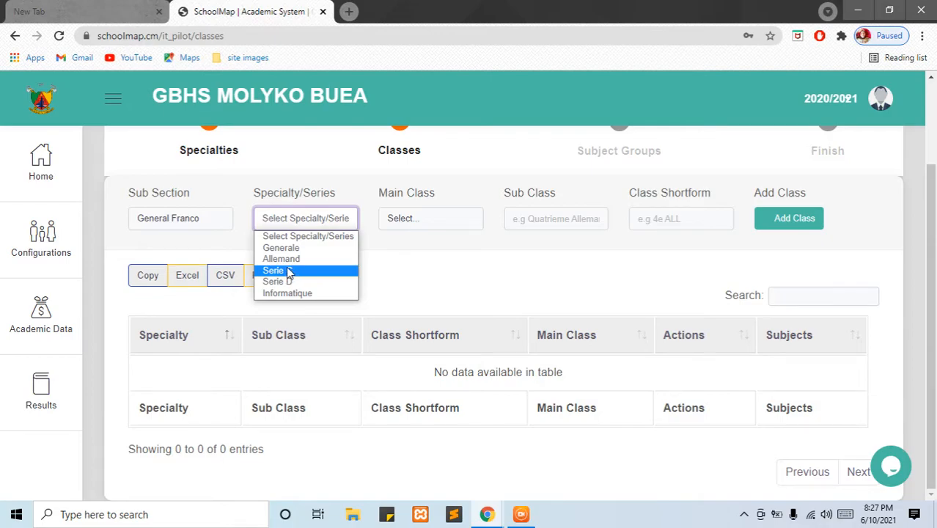
{"action": "left_click", "coordinate": [245, 204]}
{"action": "left_click", "coordinate": [245, 206]}
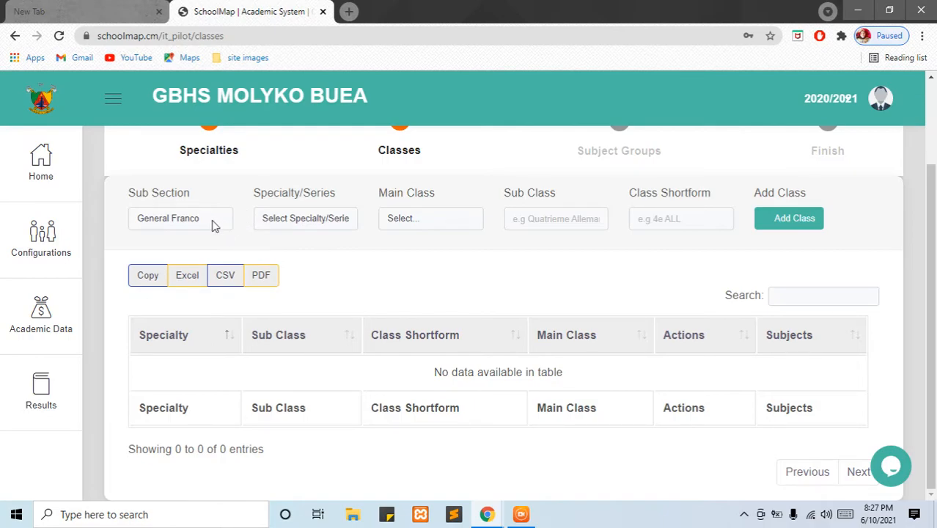
Step: Set the sub section back to General Anglo for the new class
{"action": "left_click", "coordinate": [213, 220]}
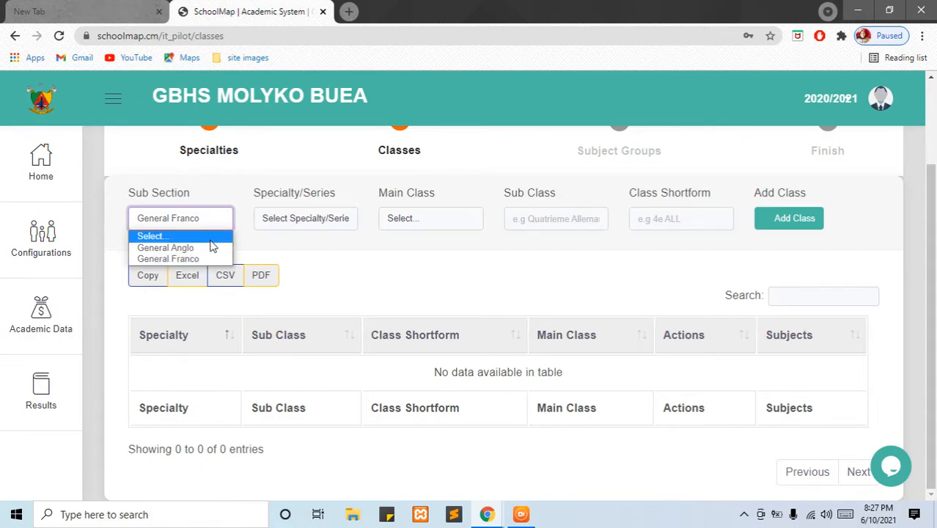
{"action": "left_click", "coordinate": [213, 248]}
{"action": "left_click", "coordinate": [231, 238]}
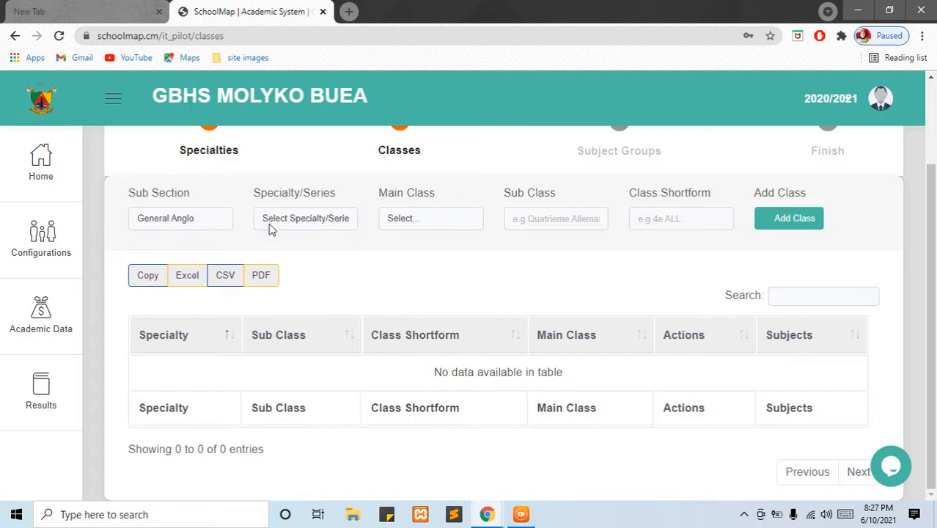
{"action": "left_click", "coordinate": [268, 226]}
Step: Add class Form 1A, shortform 1A, with specialty General and main class Form 1
{"action": "left_click", "coordinate": [250, 235]}
{"action": "left_click", "coordinate": [275, 223]}
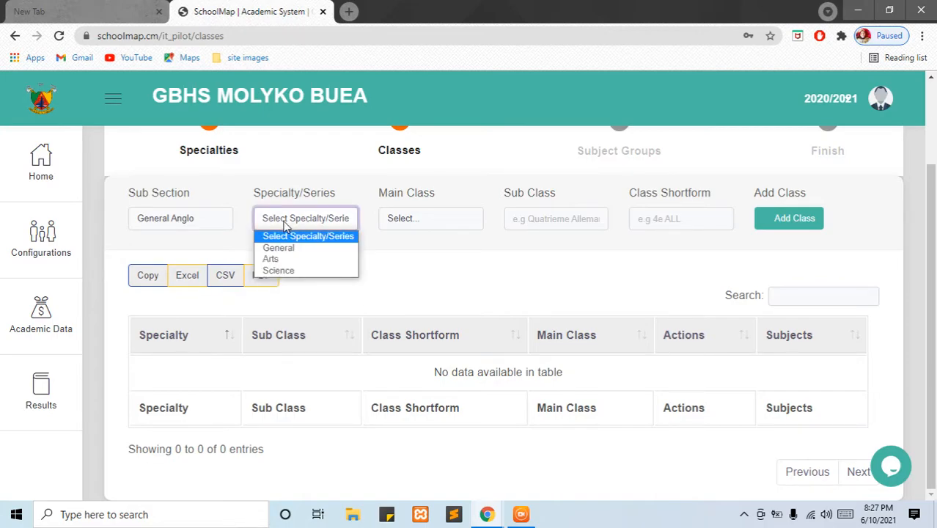
{"action": "left_click", "coordinate": [287, 248]}
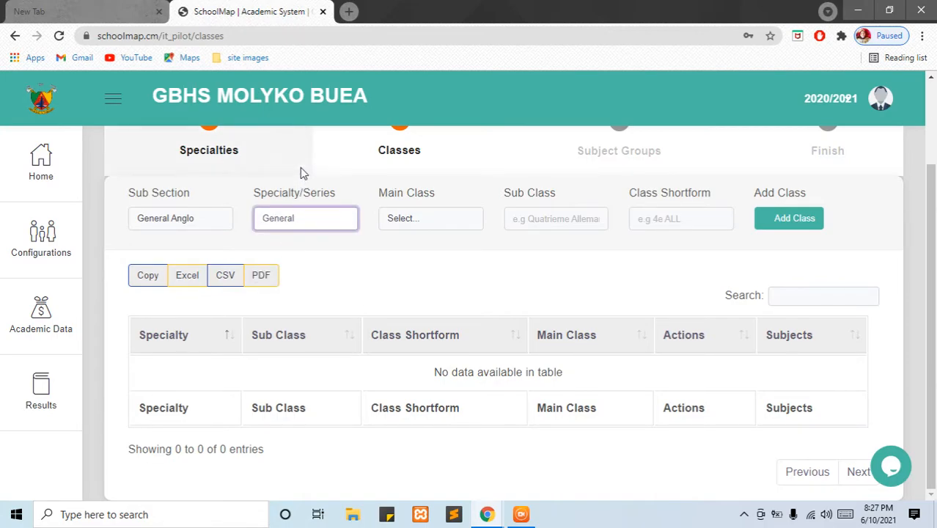
{"action": "left_click", "coordinate": [350, 190]}
{"action": "left_click", "coordinate": [402, 218]}
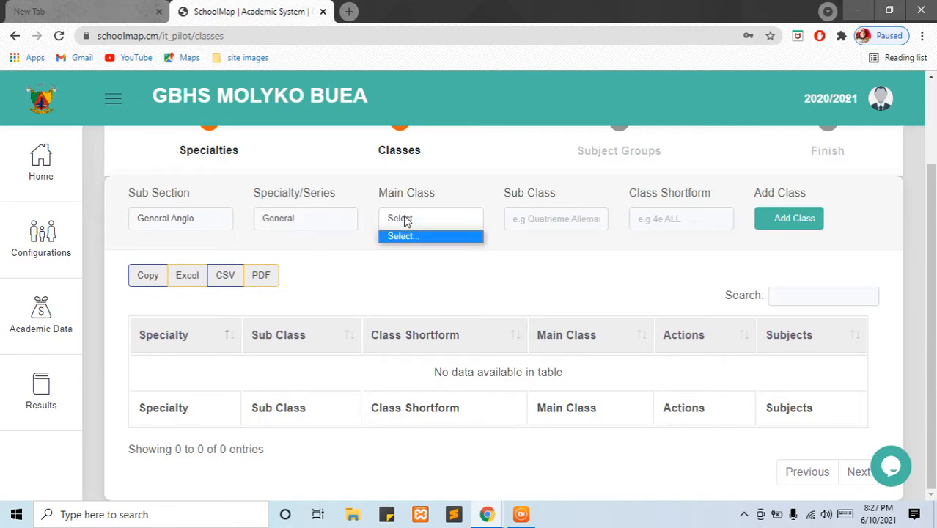
{"action": "left_click", "coordinate": [407, 236]}
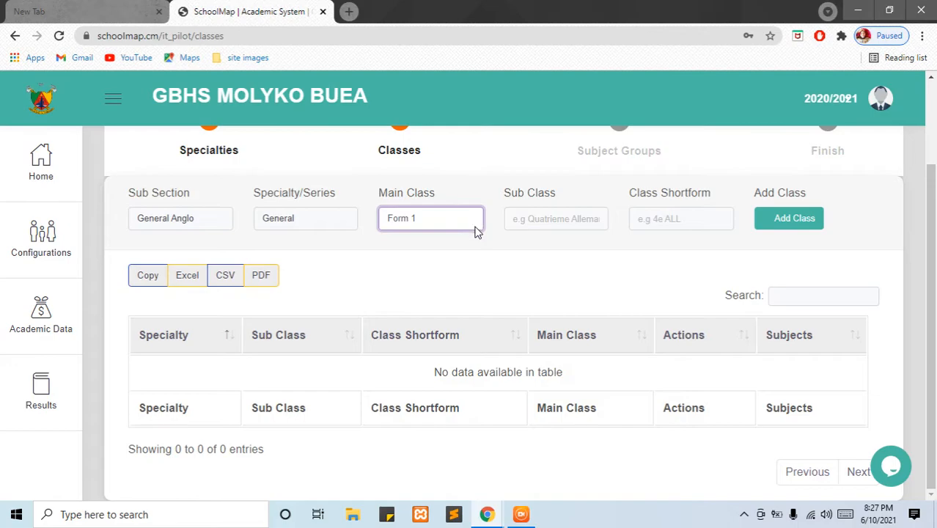
{"action": "left_click", "coordinate": [533, 220]}
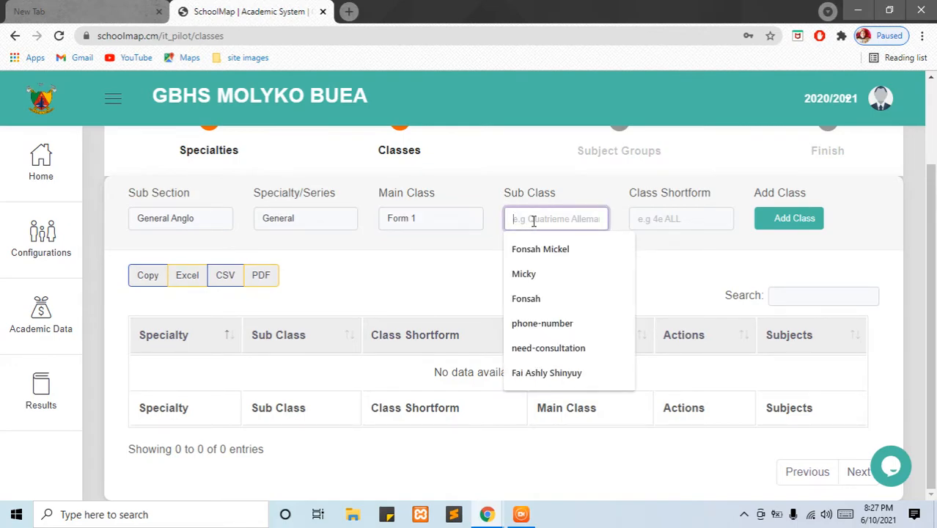
{"action": "type", "text": "Form"}
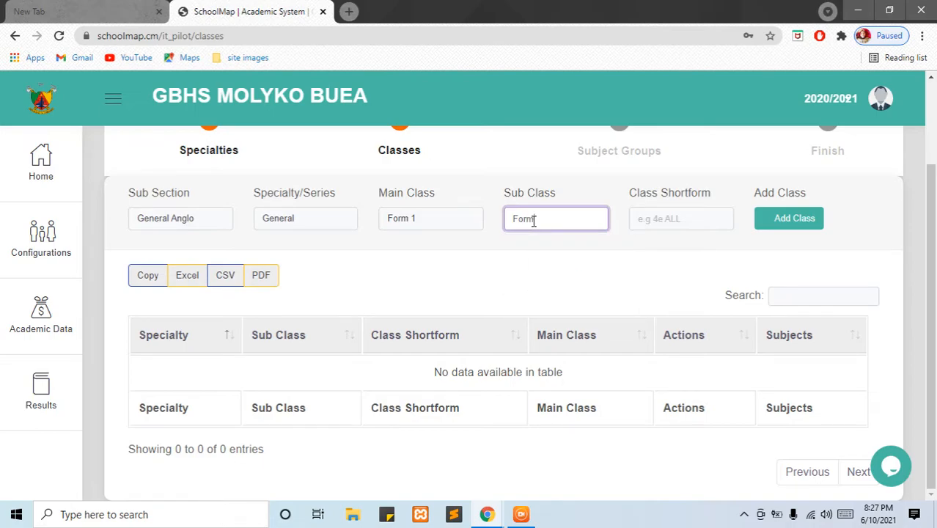
{"action": "type", "text": " 1A"}
{"action": "left_click", "coordinate": [658, 221]}
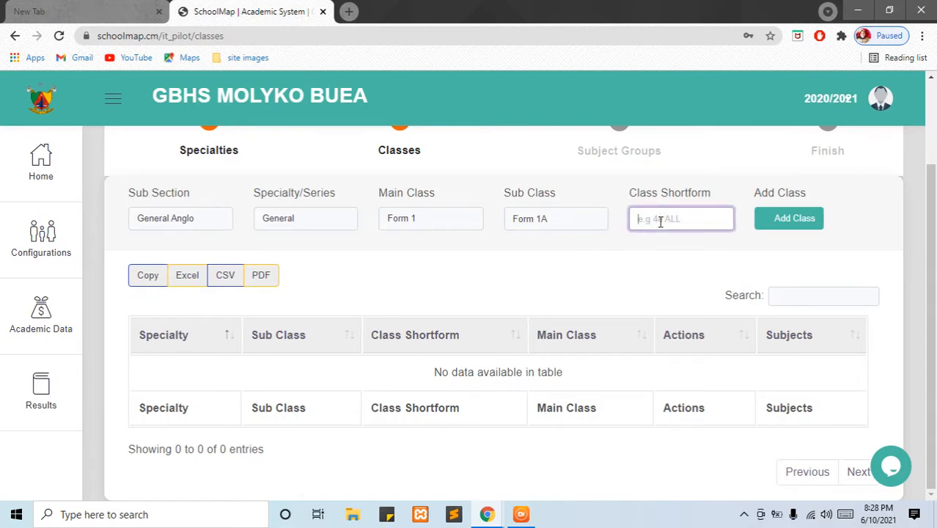
{"action": "type", "text": "1A"}
{"action": "left_click", "coordinate": [768, 232]}
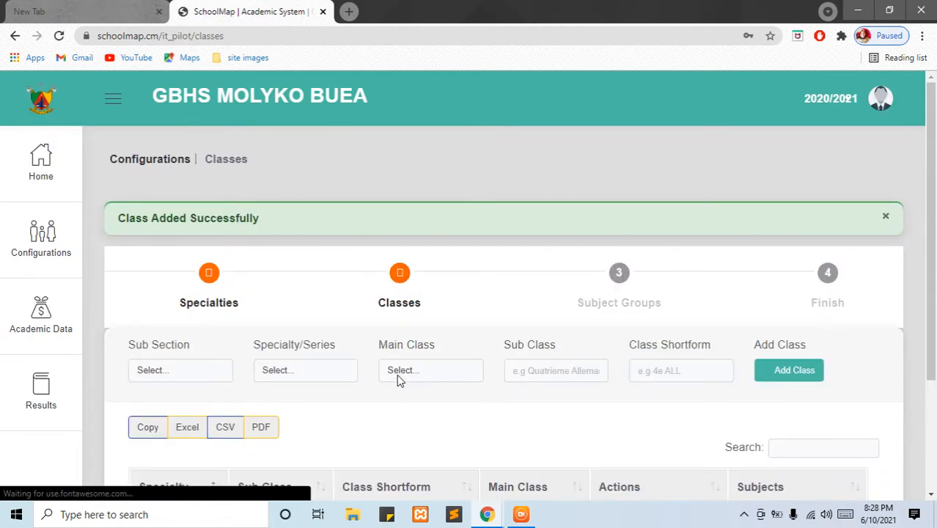
Step: Choose General Anglo, specialty General and main class Form 1 for the next class
{"action": "scroll", "coordinate": [403, 381], "scroll_direction": "down", "scroll_amount": 2}
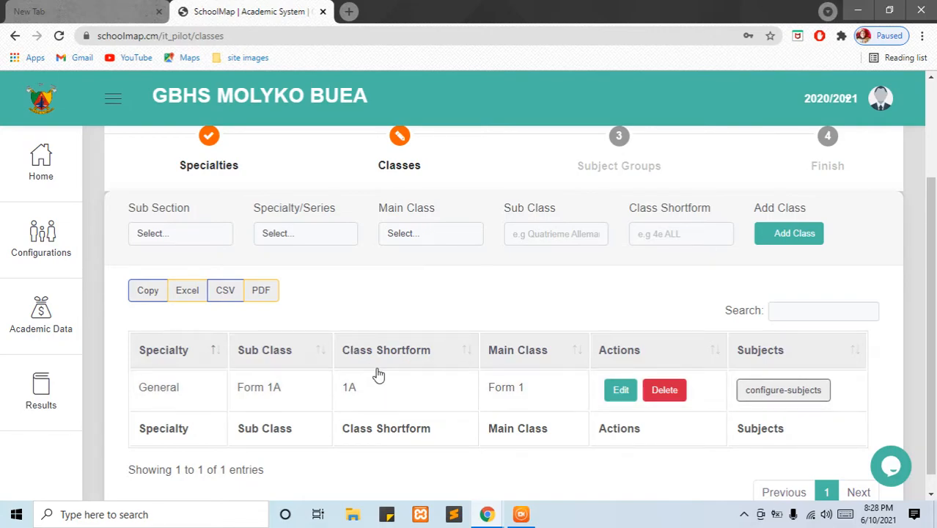
{"action": "left_click", "coordinate": [205, 231]}
{"action": "left_click", "coordinate": [211, 264]}
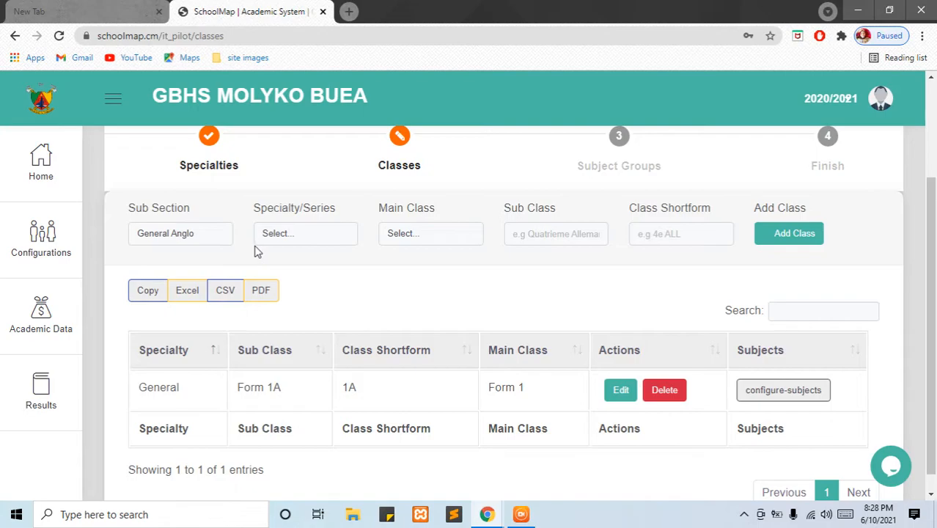
{"action": "left_click", "coordinate": [299, 242]}
{"action": "left_click", "coordinate": [300, 263]}
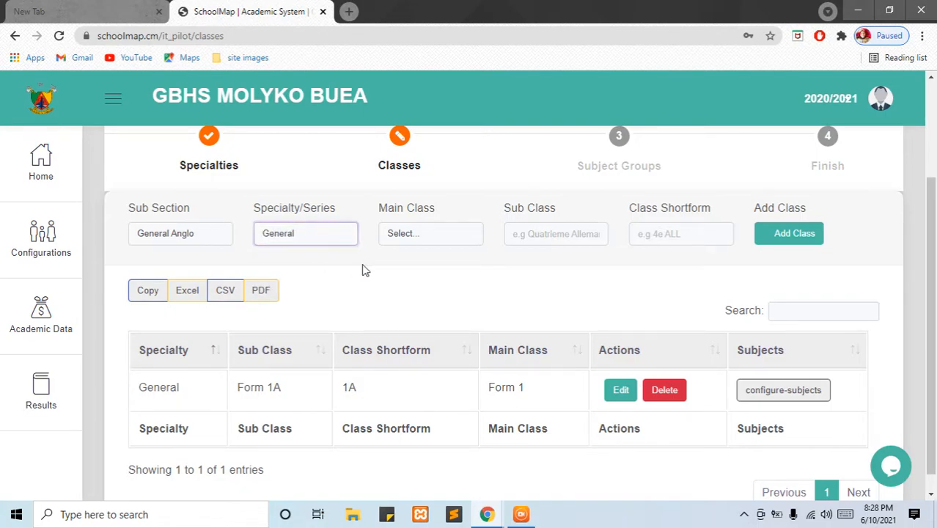
{"action": "left_click", "coordinate": [416, 244]}
{"action": "left_click", "coordinate": [417, 244]}
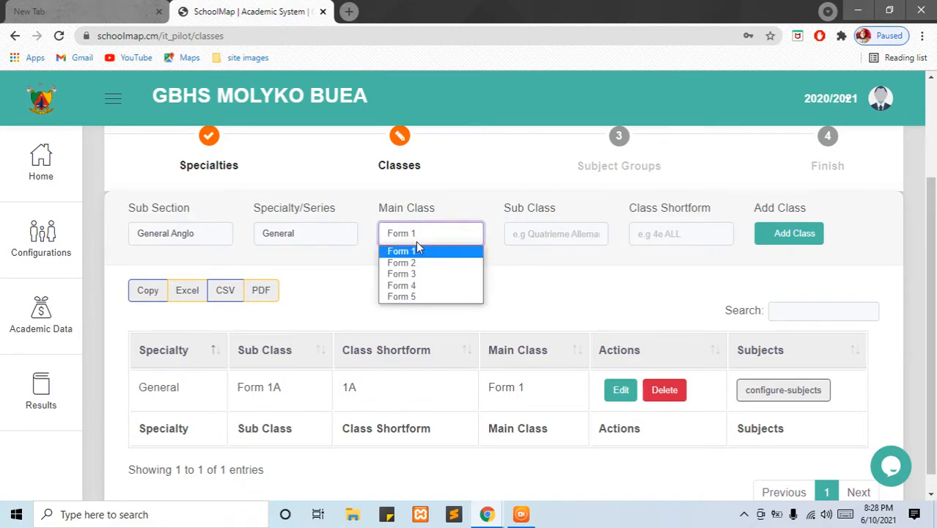
{"action": "left_click", "coordinate": [415, 253]}
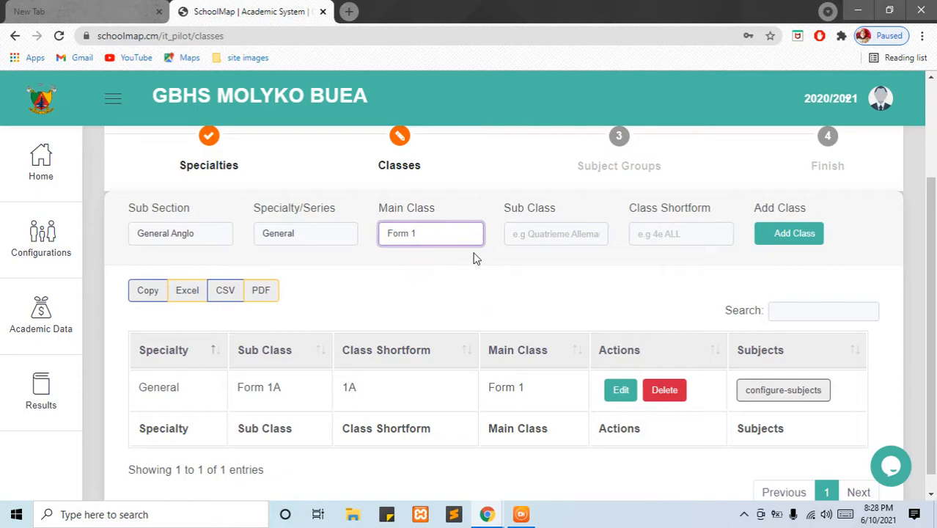
Step: Enter sub class Form 1B with shortform 1B and add the class
{"action": "left_click", "coordinate": [522, 235]}
{"action": "type", "text": "F"}
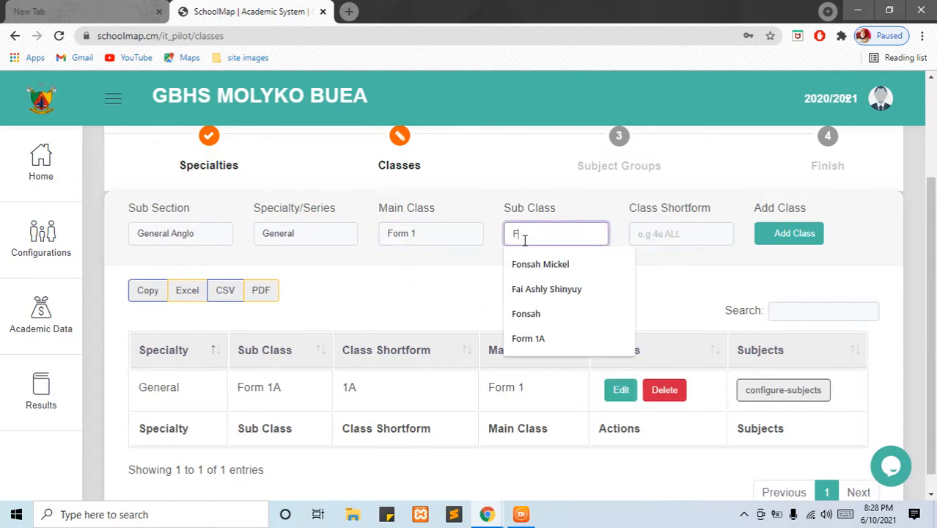
{"action": "type", "text": "orm 1"}
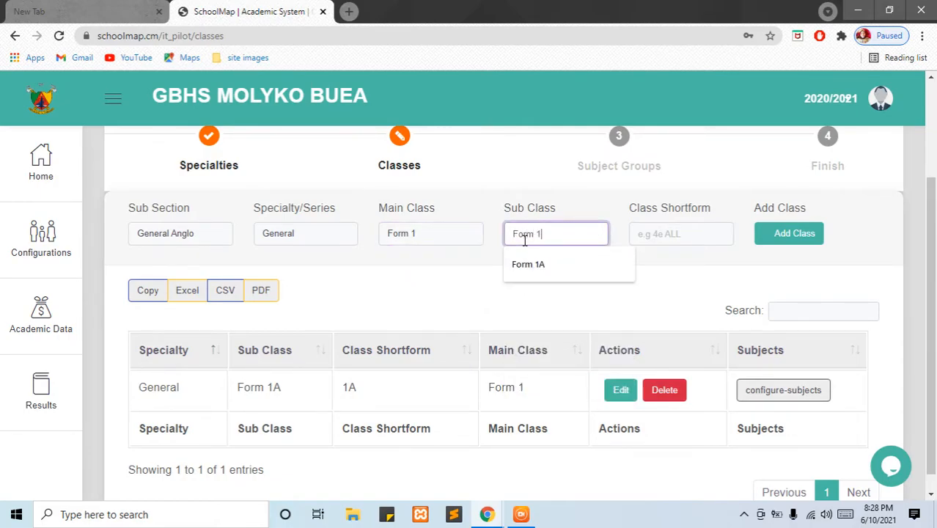
{"action": "type", "text": "B"}
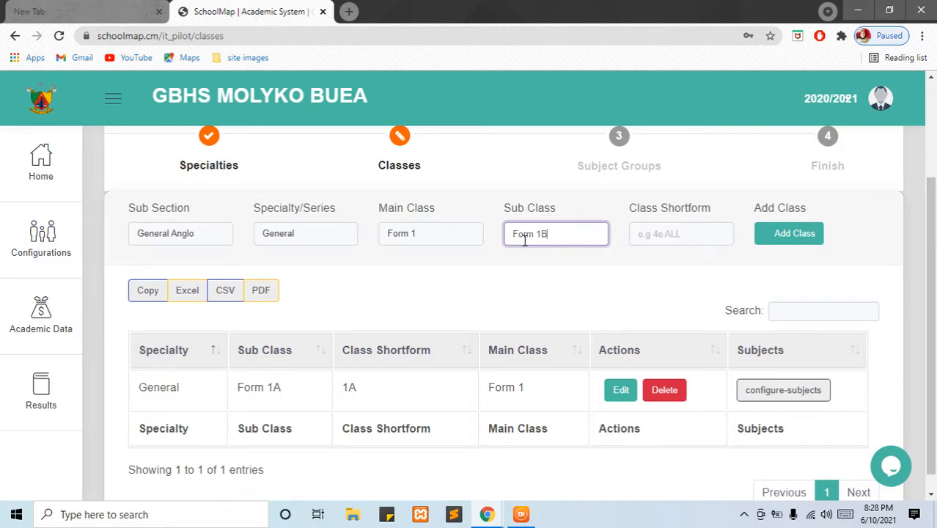
{"action": "left_click", "coordinate": [703, 232]}
{"action": "type", "text": "1B"}
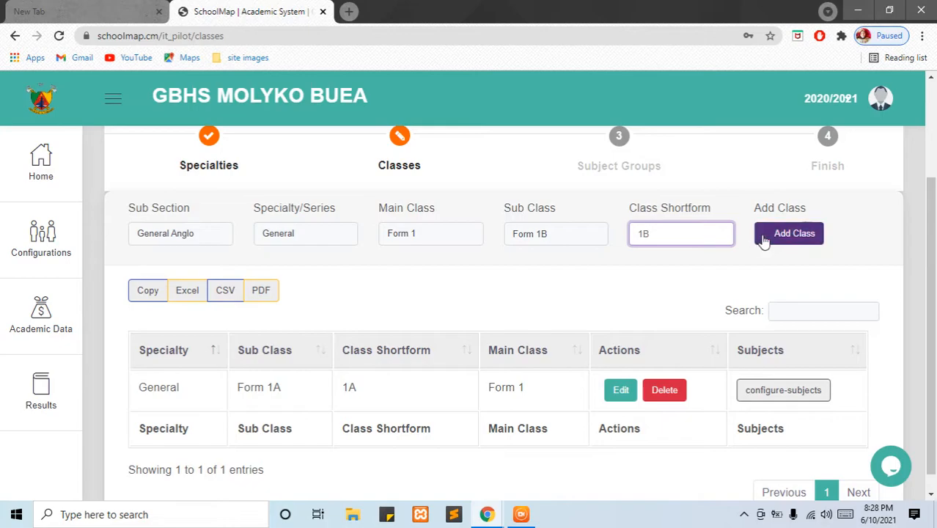
{"action": "left_click", "coordinate": [771, 238]}
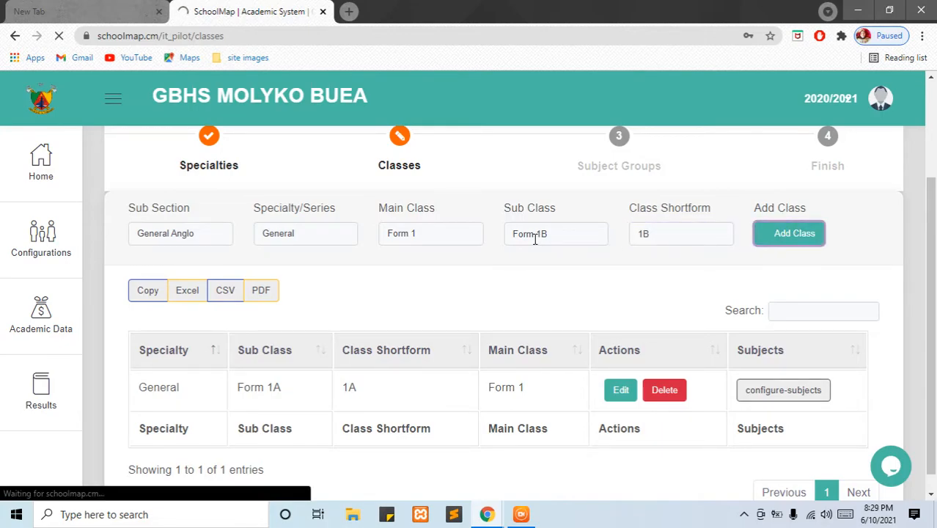
{"action": "left_click", "coordinate": [412, 236]}
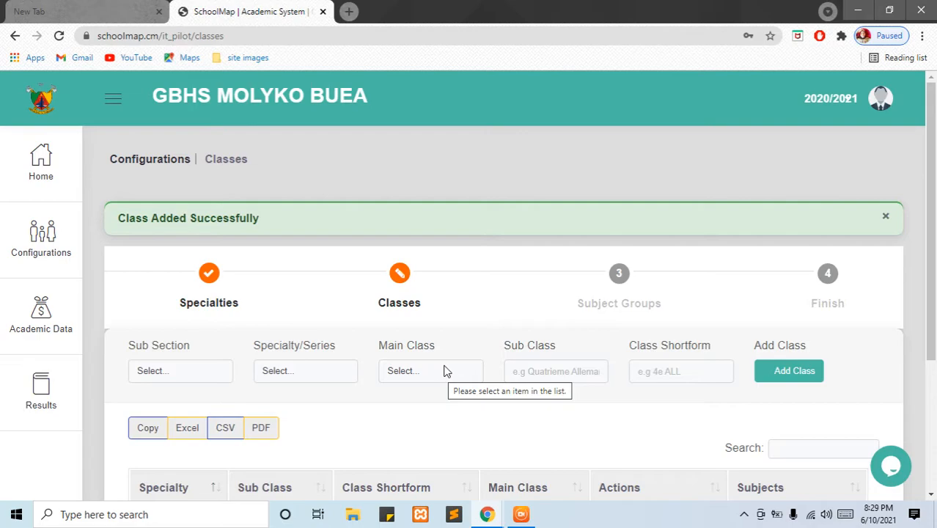
Step: Scroll down the classes table to see Form 1B listed beneath Form 1A
{"action": "scroll", "coordinate": [446, 366], "scroll_direction": "down", "scroll_amount": 3}
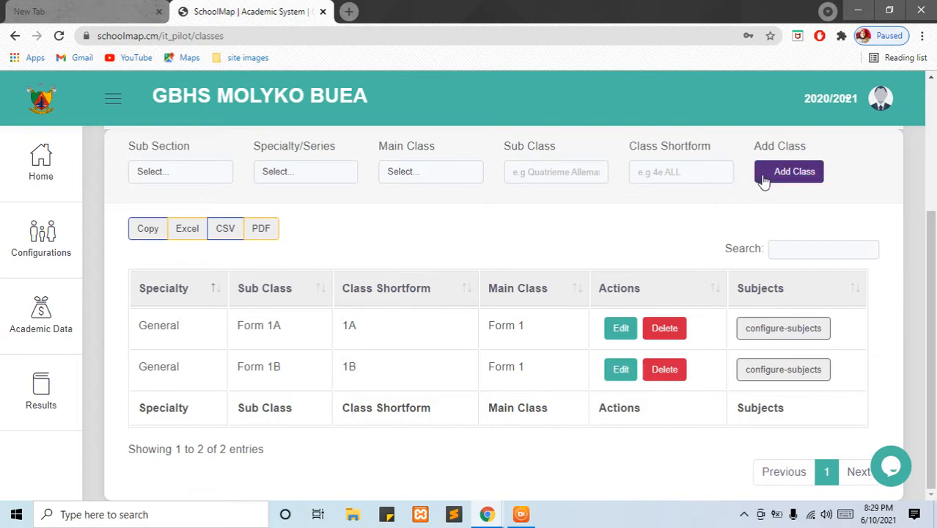
Step: Select General Anglo sub section, General specialty and Form 2 as the main class
{"action": "left_click", "coordinate": [203, 176]}
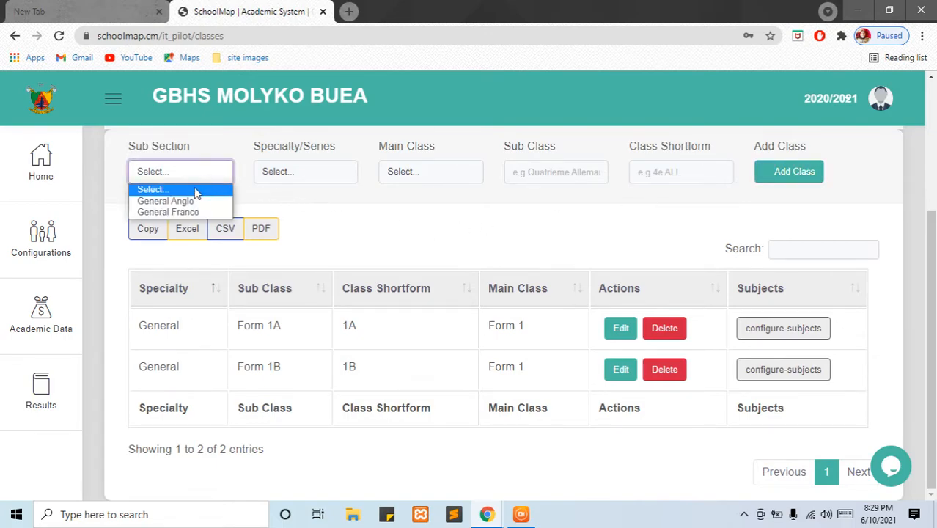
{"action": "left_click", "coordinate": [192, 202]}
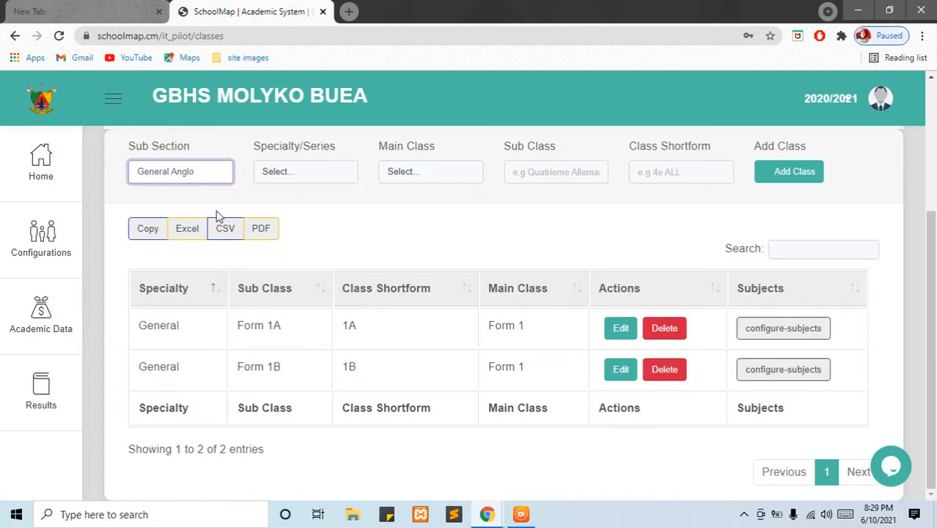
{"action": "left_click", "coordinate": [292, 180]}
{"action": "left_click", "coordinate": [292, 206]}
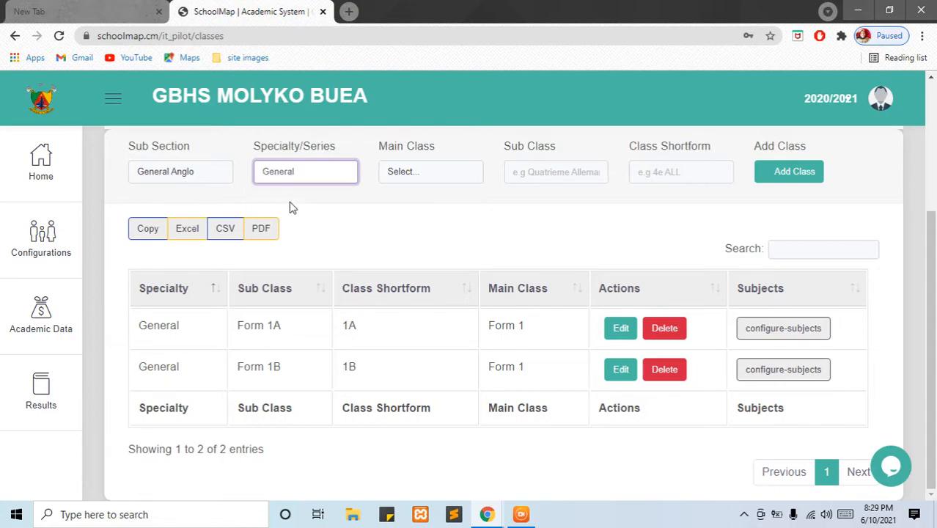
{"action": "left_click", "coordinate": [399, 177]}
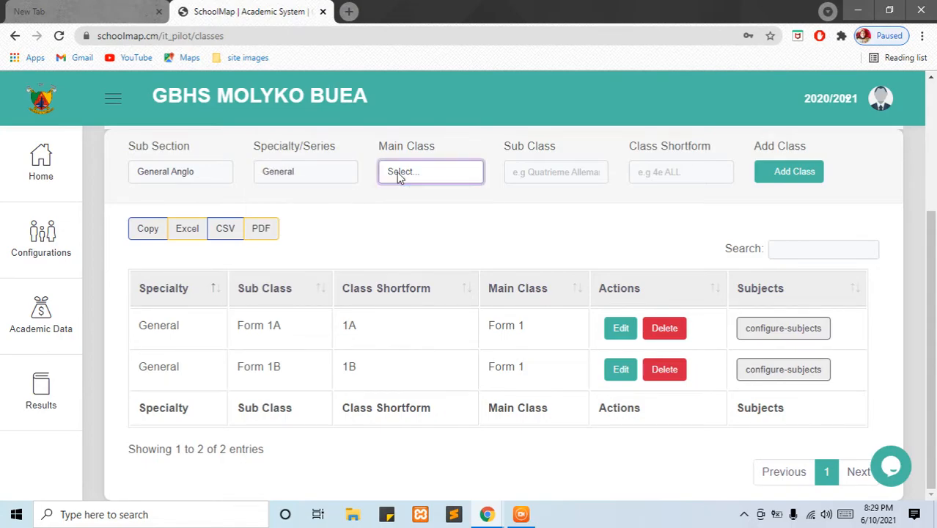
{"action": "key", "text": "Down"}
{"action": "left_click", "coordinate": [413, 173]}
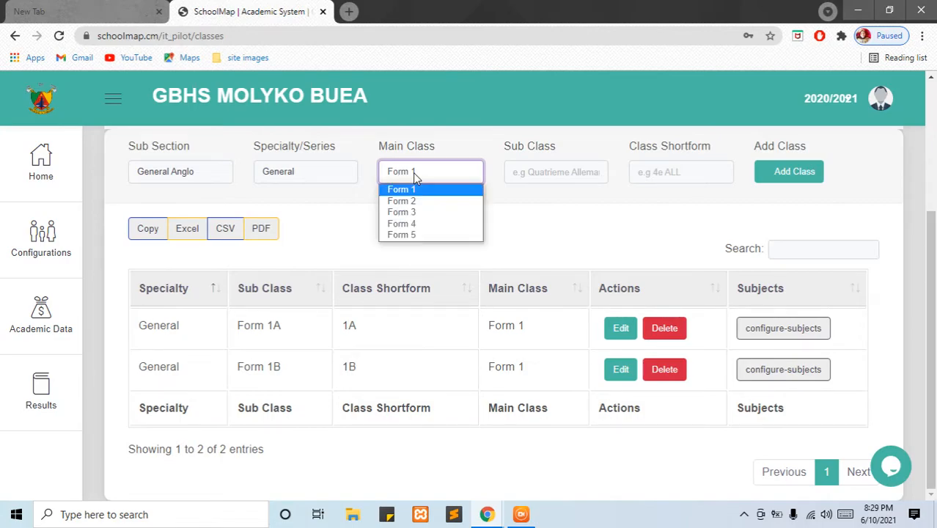
{"action": "left_click", "coordinate": [414, 199]}
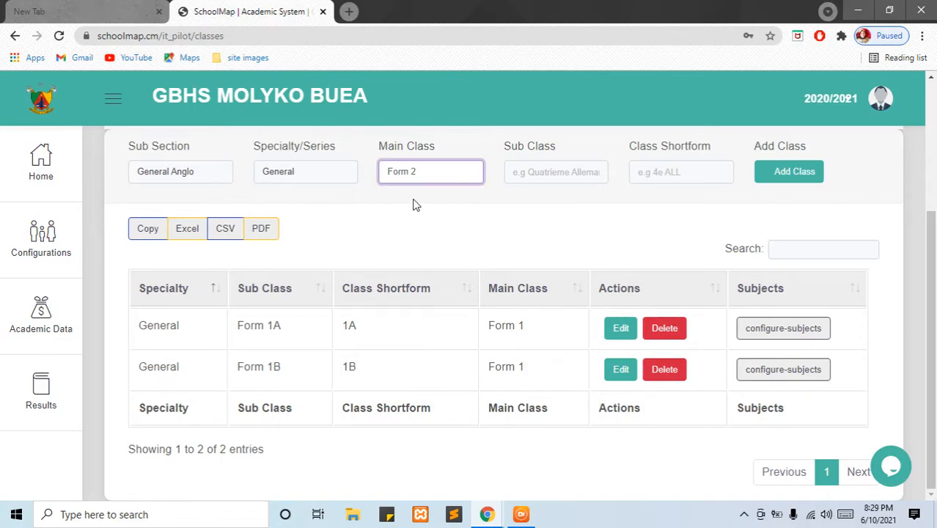
Step: Enter sub class Form 2 with shortform F2 and save the class
{"action": "left_click", "coordinate": [539, 173]}
{"action": "type", "text": "f"}
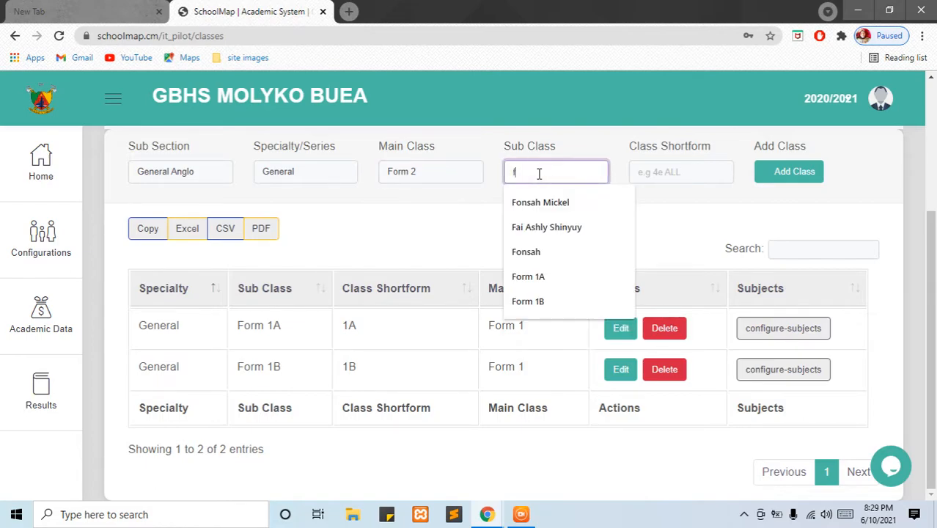
{"action": "key", "text": "BackSpace"}
{"action": "type", "text": "Form 2"}
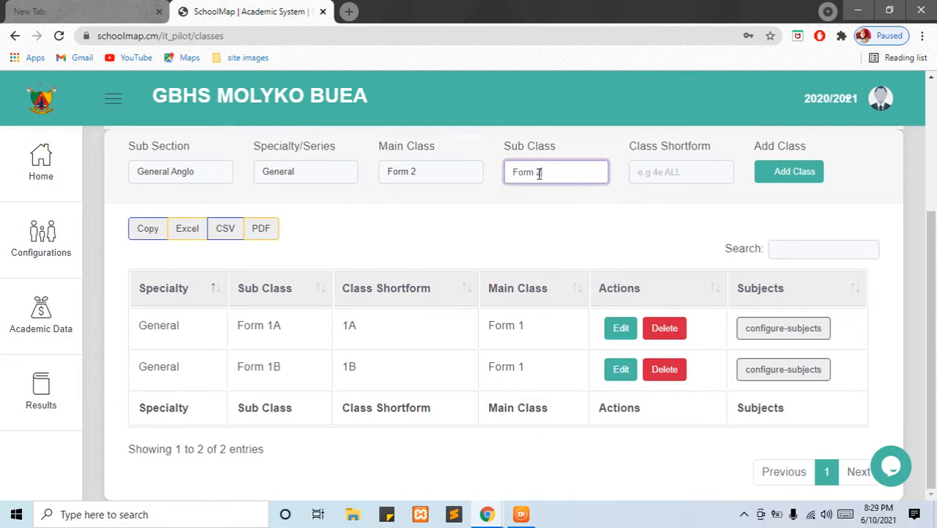
{"action": "left_click", "coordinate": [638, 174]}
{"action": "type", "text": "2"}
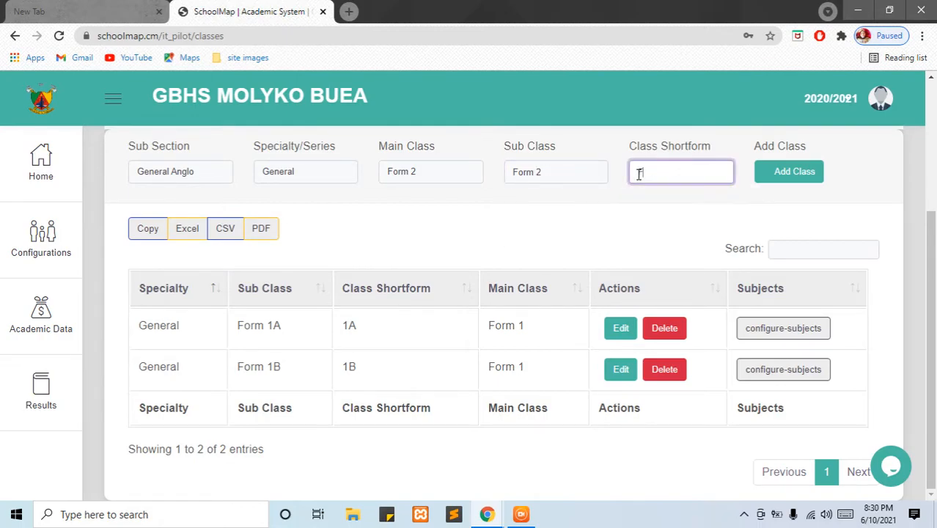
{"action": "left_click", "coordinate": [788, 171]}
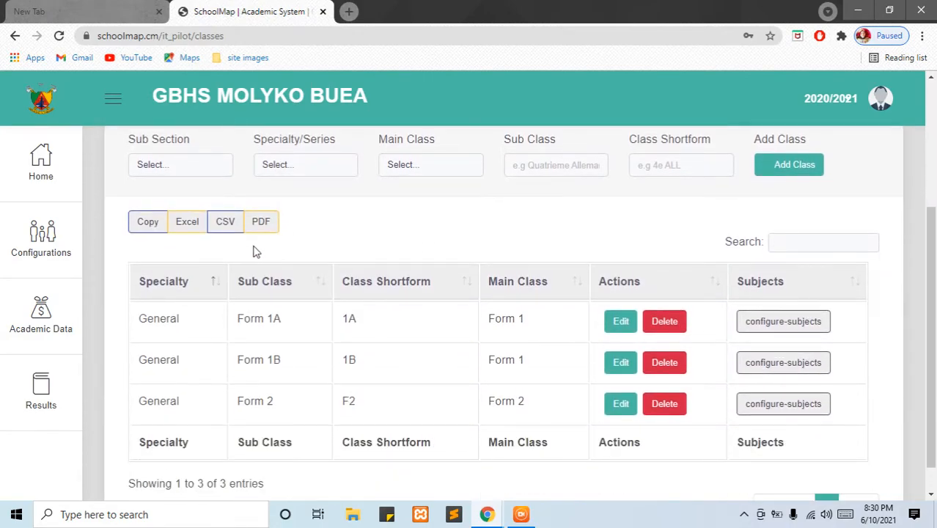
{"action": "left_click", "coordinate": [184, 174]}
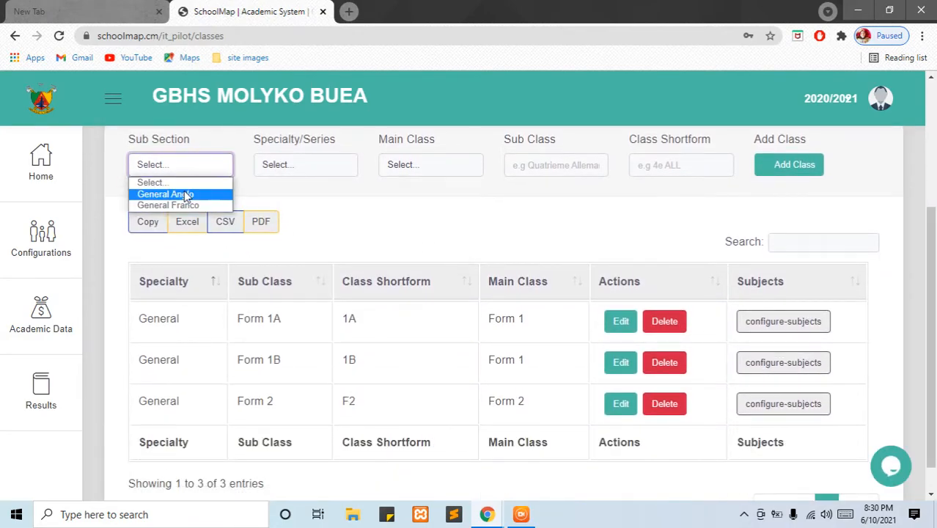
Step: Select General Anglo sub section, General specialty and Form 3 as the main class
{"action": "left_click", "coordinate": [184, 192]}
{"action": "left_click", "coordinate": [301, 170]}
{"action": "left_click", "coordinate": [300, 170]}
{"action": "left_click", "coordinate": [301, 170]}
{"action": "left_click", "coordinate": [302, 171]}
{"action": "left_click", "coordinate": [302, 171]}
{"action": "left_click", "coordinate": [302, 172]}
{"action": "left_click", "coordinate": [302, 171]}
{"action": "left_click", "coordinate": [302, 171]}
{"action": "left_click", "coordinate": [302, 171]}
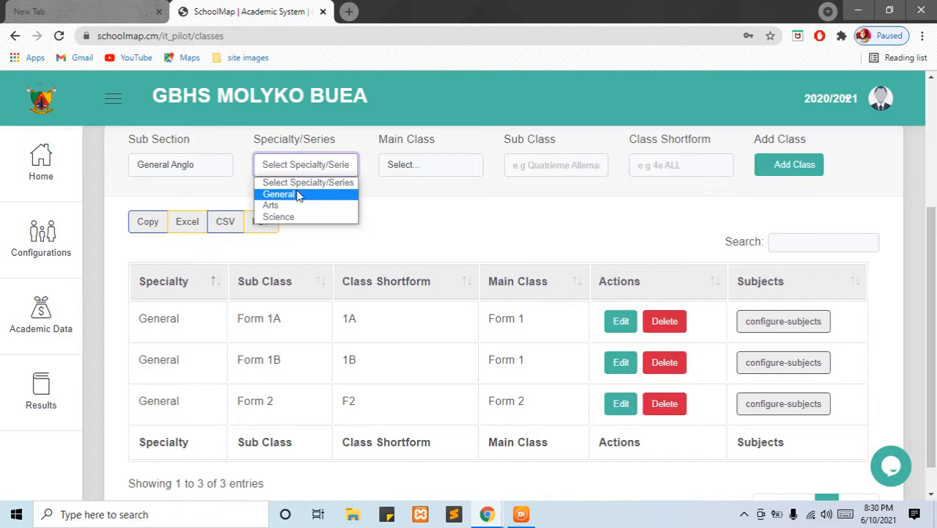
{"action": "left_click", "coordinate": [326, 192]}
{"action": "left_click", "coordinate": [392, 174]}
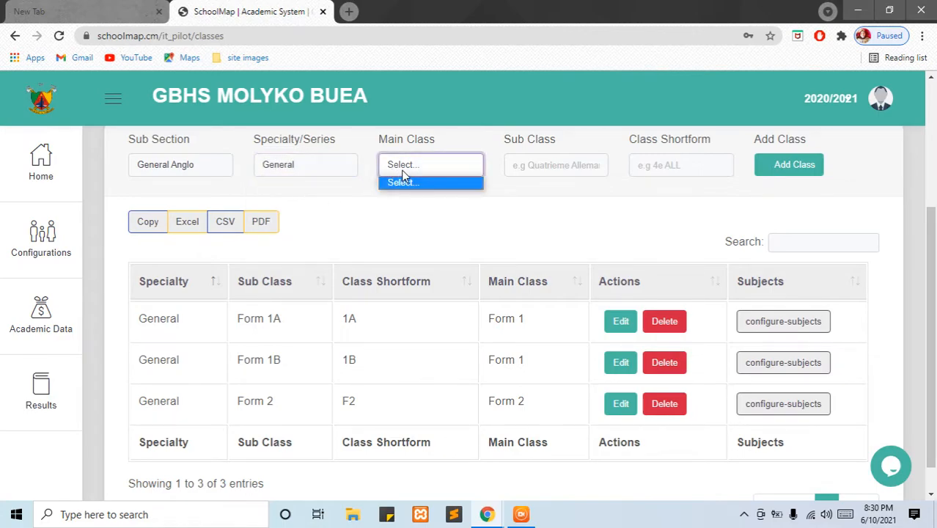
{"action": "left_click", "coordinate": [402, 174]}
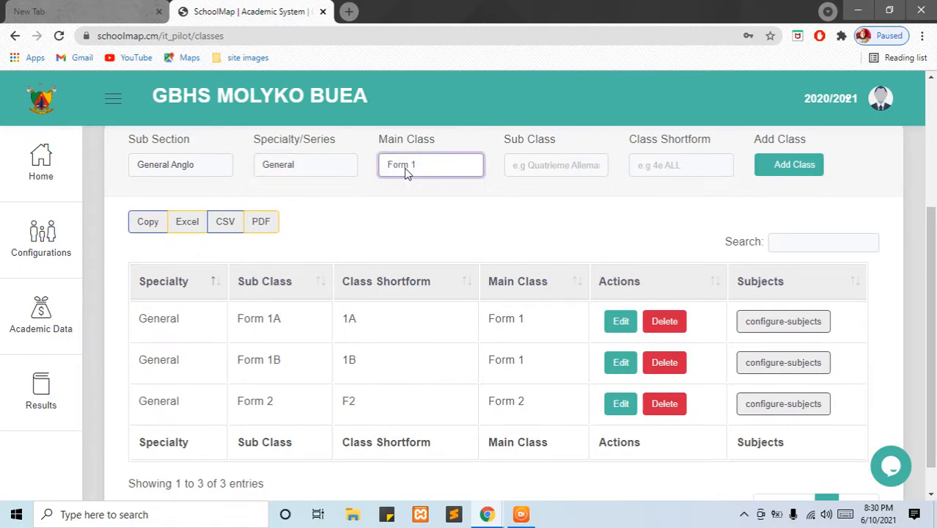
{"action": "left_click", "coordinate": [404, 168]}
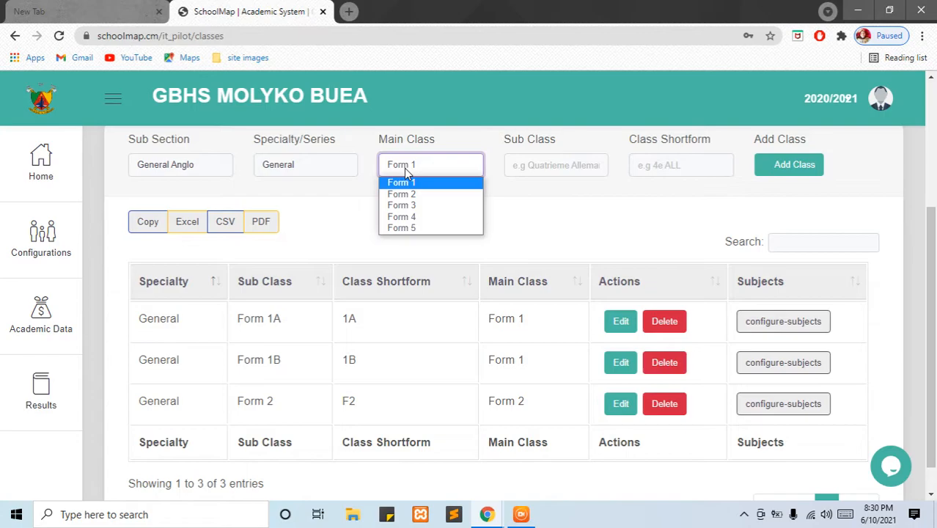
{"action": "left_click", "coordinate": [410, 206]}
Step: Enter sub class Form 3 with shortform F3 and save the class
{"action": "left_click", "coordinate": [536, 169]}
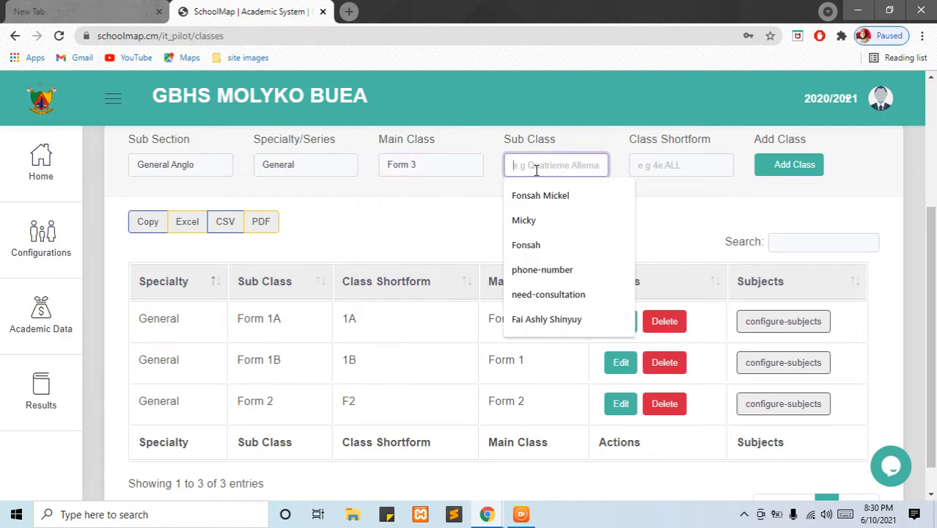
{"action": "type", "text": "Form"}
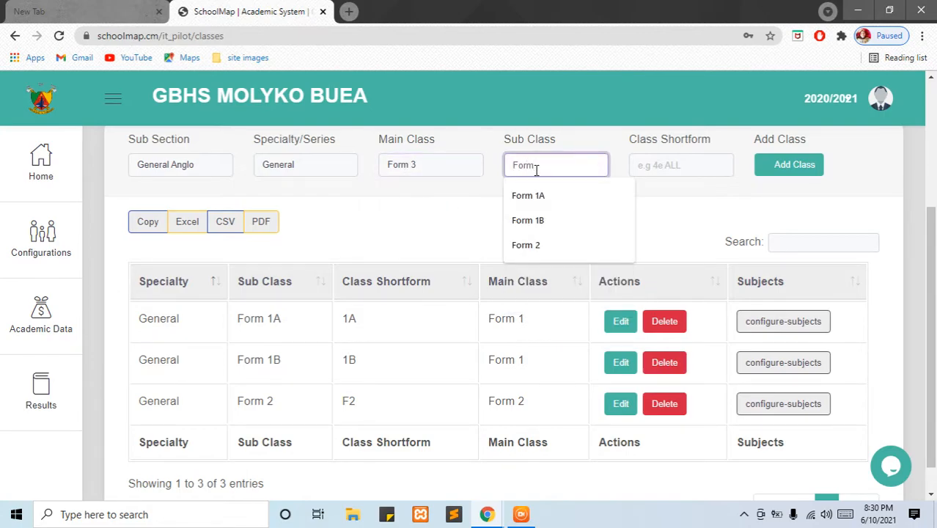
{"action": "type", "text": " 3"}
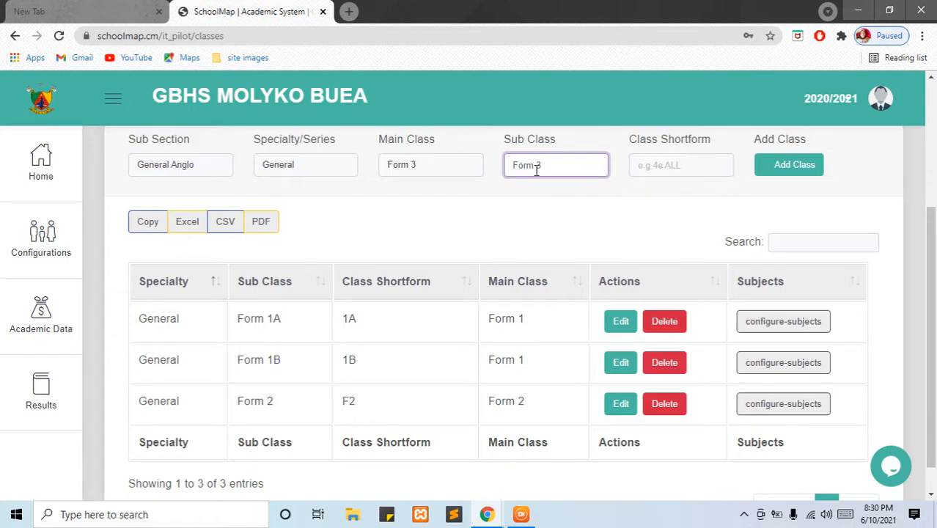
{"action": "left_click", "coordinate": [661, 170]}
{"action": "type", "text": "f3"}
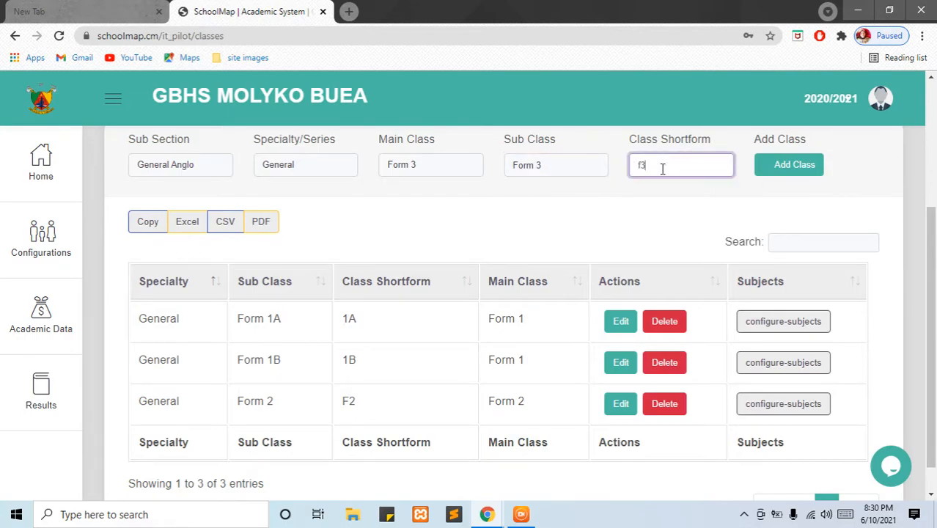
{"action": "key", "text": "BackSpace"}
{"action": "key", "text": "BackSpace"}
{"action": "type", "text": "F3"}
{"action": "left_click", "coordinate": [776, 173]}
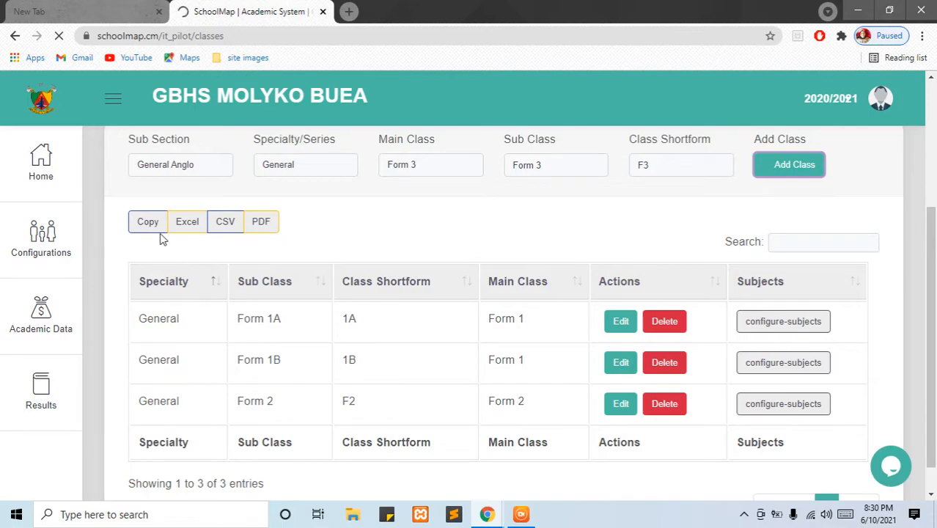
{"action": "scroll", "coordinate": [283, 275], "scroll_direction": "down", "scroll_amount": 3}
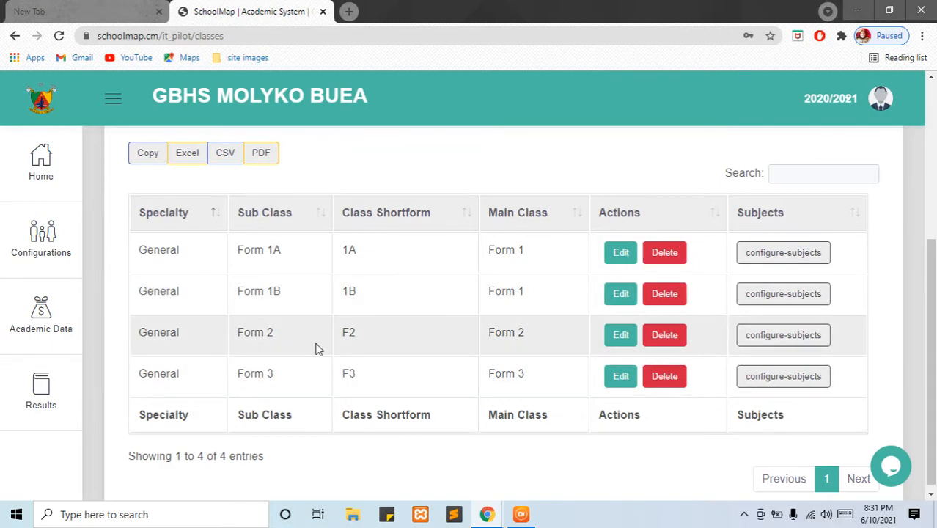
{"action": "left_click", "coordinate": [617, 336]}
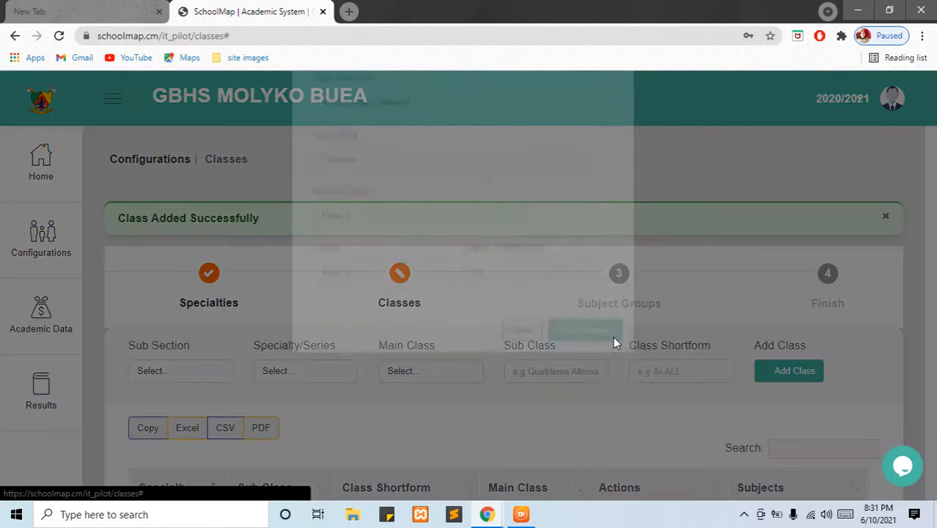
{"action": "left_click", "coordinate": [382, 287]}
{"action": "left_click", "coordinate": [380, 288]}
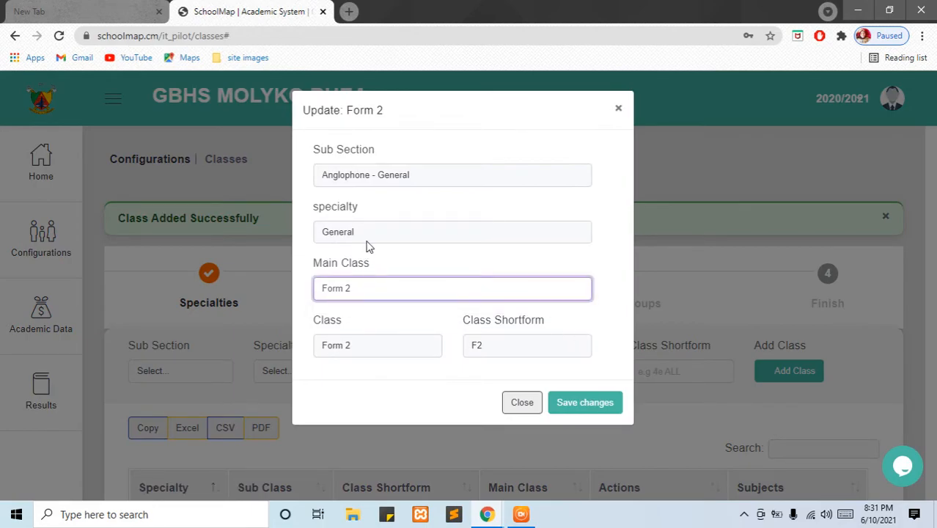
{"action": "left_click", "coordinate": [368, 345]}
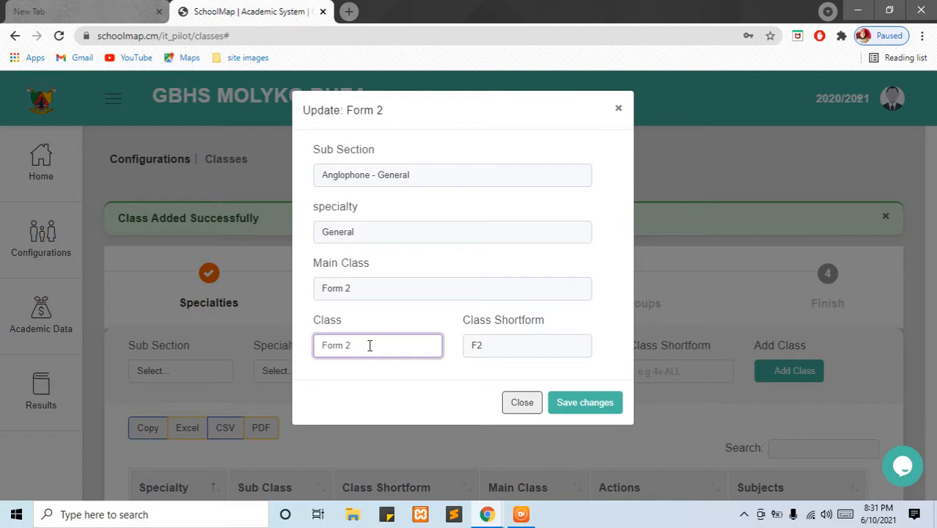
{"action": "left_click", "coordinate": [488, 341]}
{"action": "left_click", "coordinate": [379, 344]}
{"action": "left_click", "coordinate": [515, 402]}
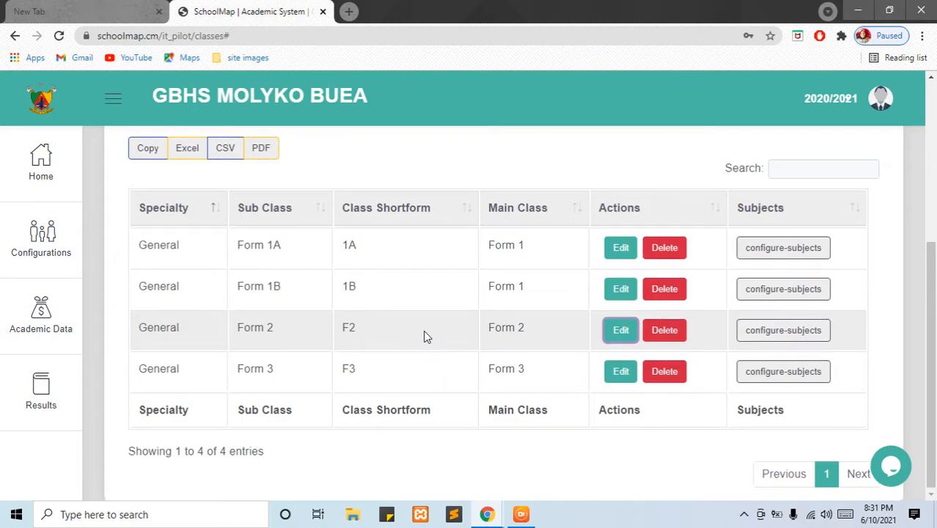
{"action": "scroll", "coordinate": [426, 336], "scroll_direction": "up", "scroll_amount": 3}
Step: Select General Anglo sub section, General specialty and Form 4 as the main class
{"action": "left_click", "coordinate": [207, 297]}
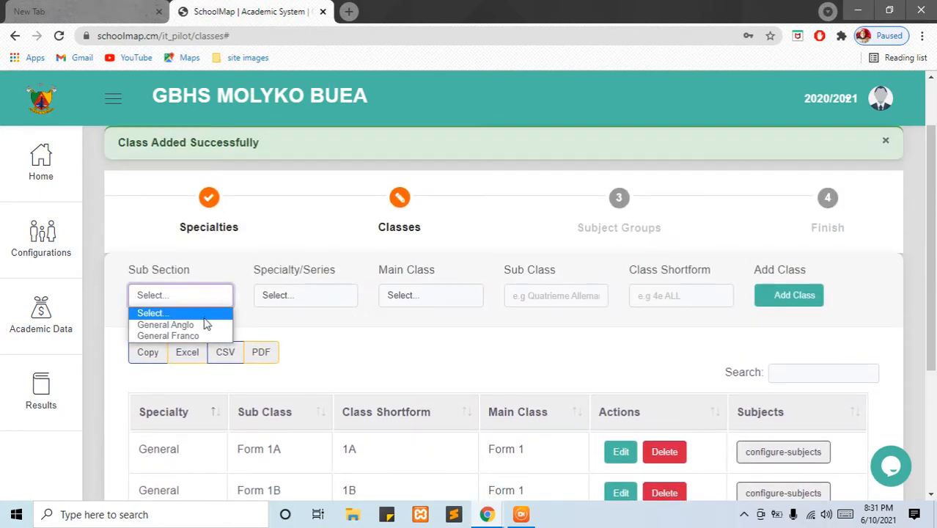
{"action": "left_click", "coordinate": [207, 322]}
{"action": "left_click", "coordinate": [283, 300]}
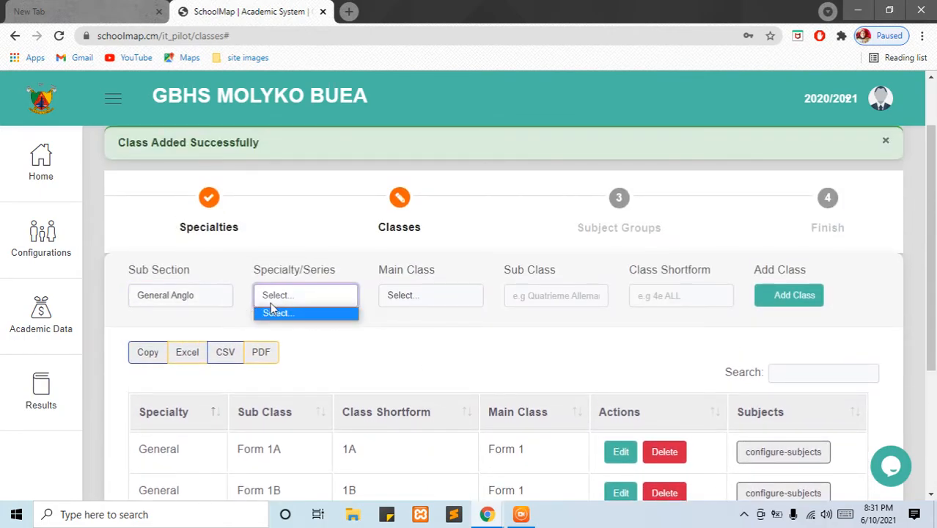
{"action": "left_click", "coordinate": [272, 313]}
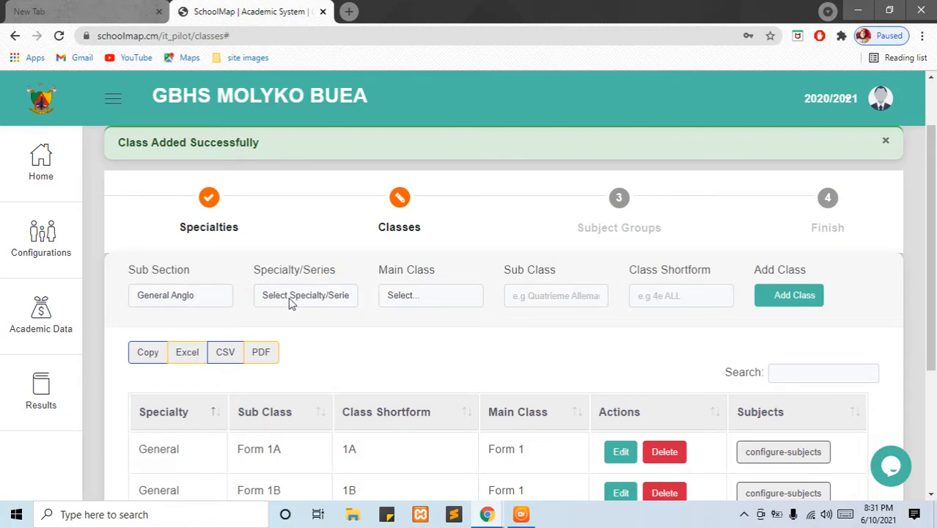
{"action": "left_click", "coordinate": [290, 304]}
{"action": "left_click", "coordinate": [290, 324]}
{"action": "left_click", "coordinate": [391, 305]}
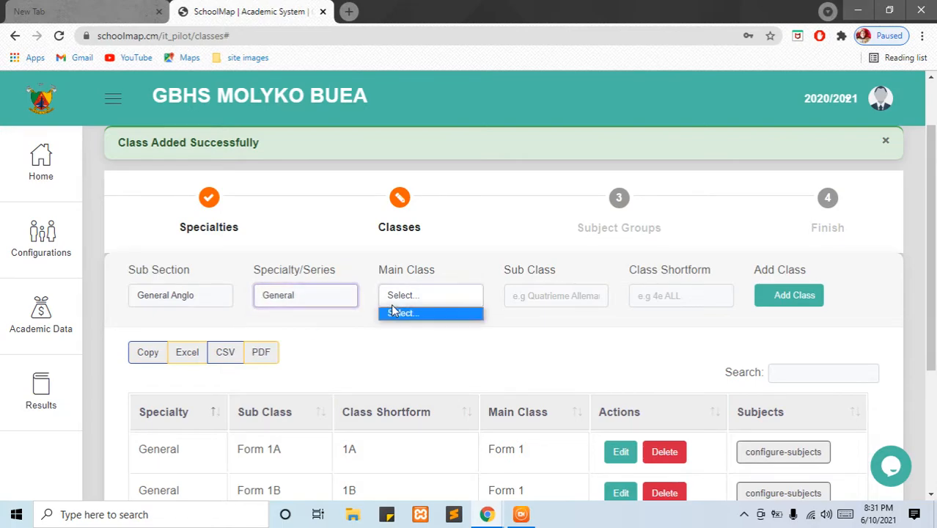
{"action": "left_click", "coordinate": [391, 313]}
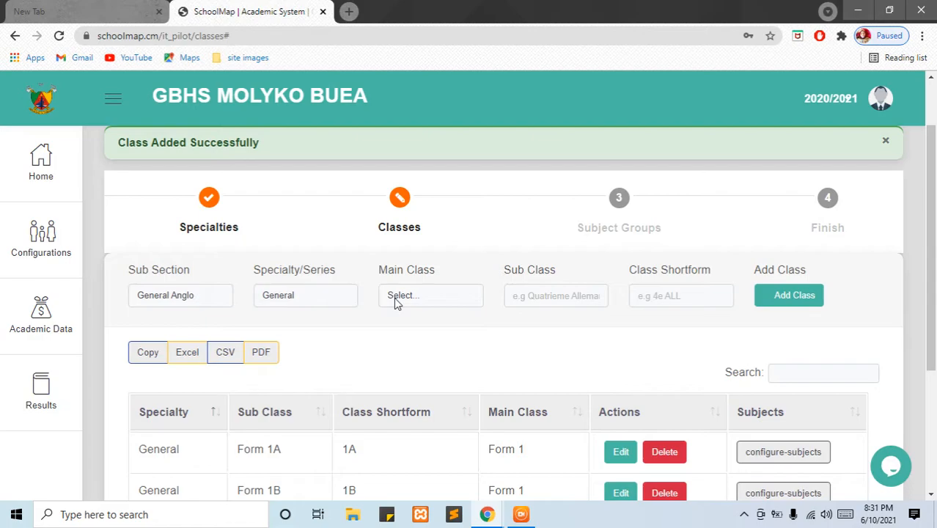
{"action": "left_click", "coordinate": [395, 301]}
{"action": "left_click", "coordinate": [394, 306]}
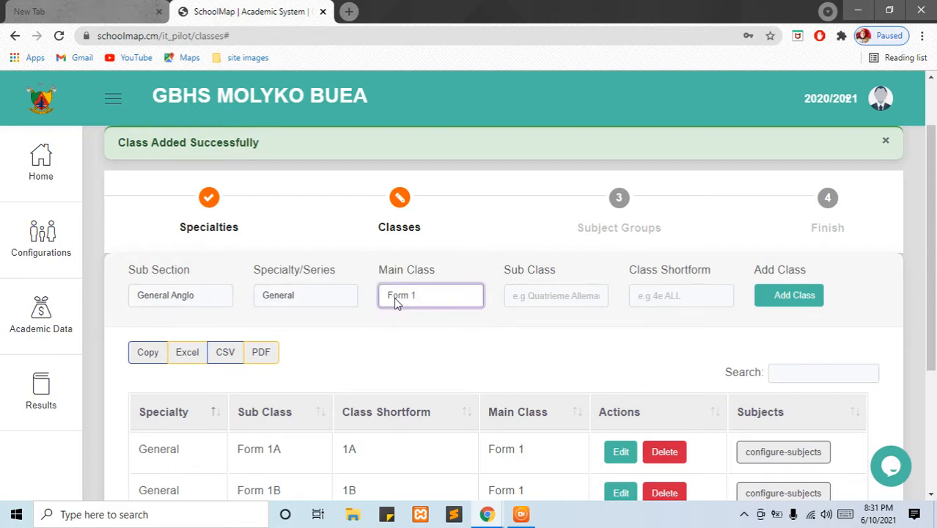
{"action": "left_click", "coordinate": [403, 298]}
{"action": "left_click", "coordinate": [410, 348]}
Step: Enter sub class Form 4 with shortform F4 and save the class
{"action": "left_click", "coordinate": [515, 300]}
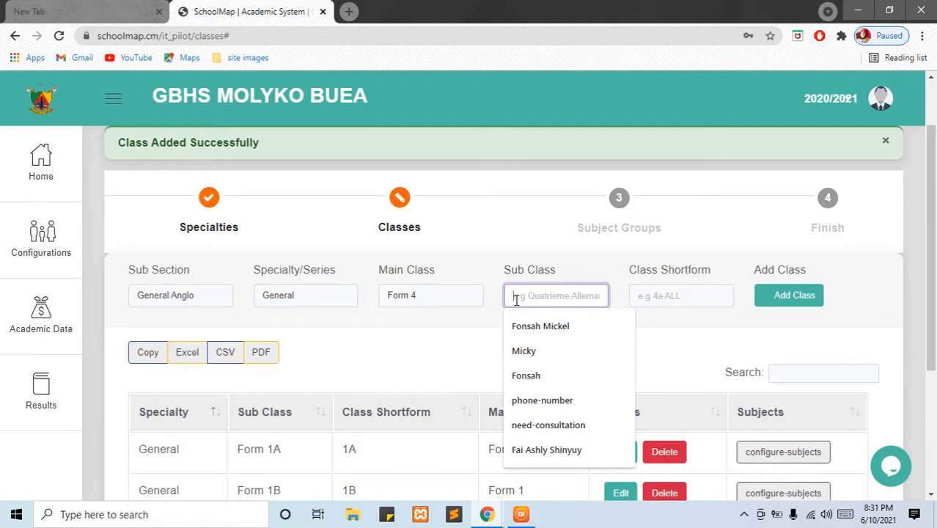
{"action": "type", "text": "Form"}
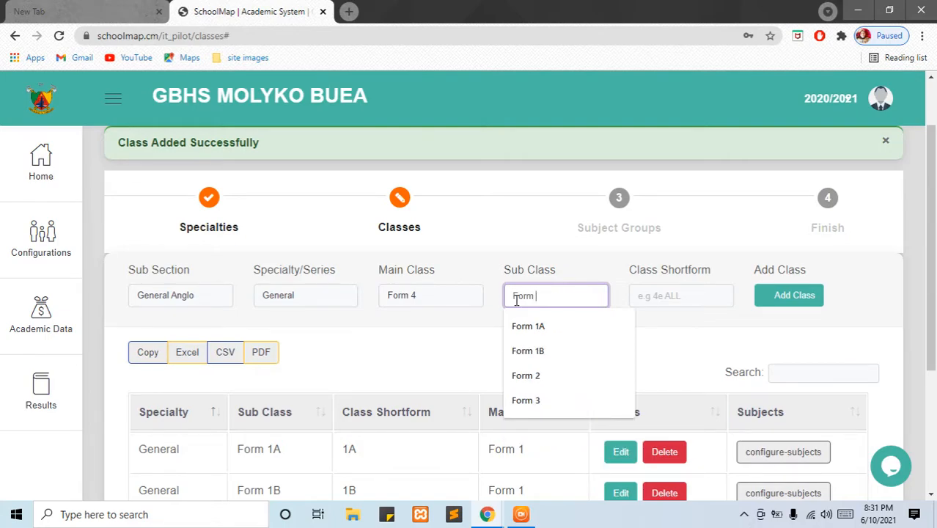
{"action": "type", "text": " 4"}
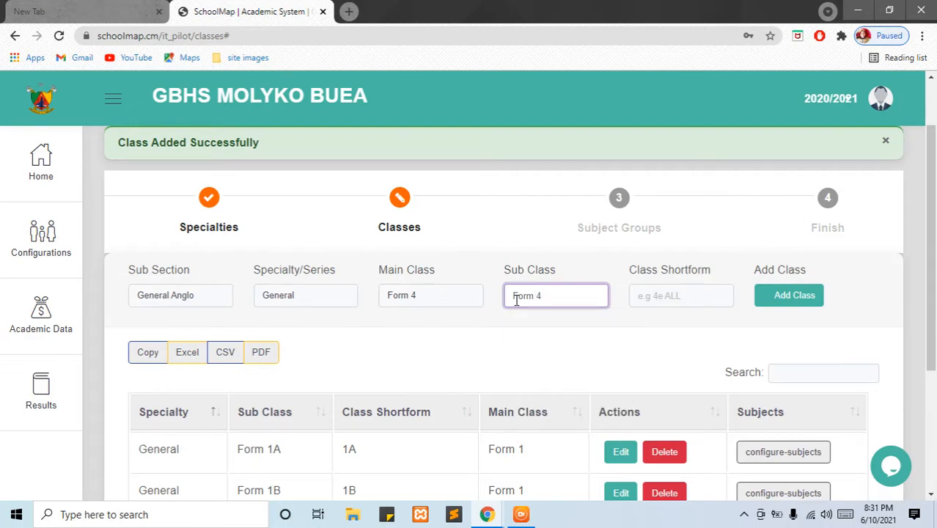
{"action": "left_click", "coordinate": [664, 295]}
{"action": "type", "text": "f4"}
{"action": "key", "text": "BackSpace"}
{"action": "key", "text": "BackSpace"}
{"action": "type", "text": "F4"}
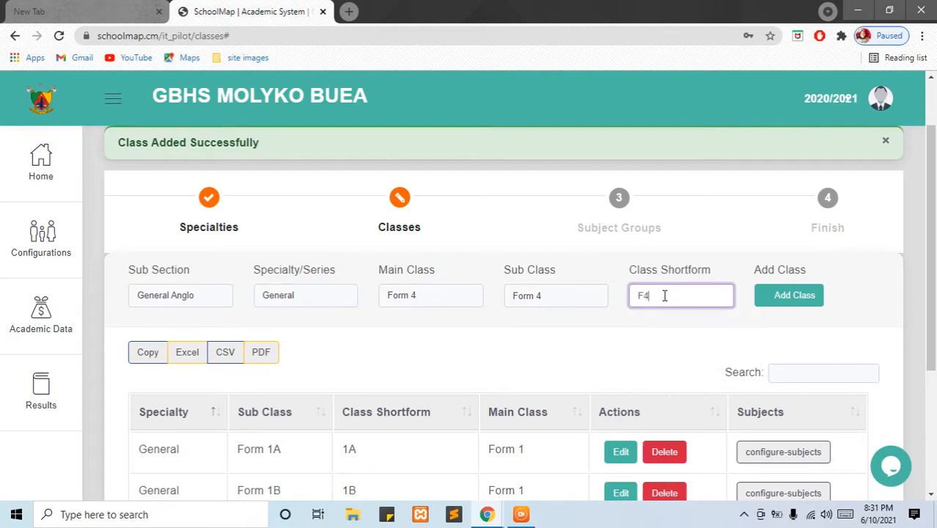
{"action": "left_click", "coordinate": [767, 297]}
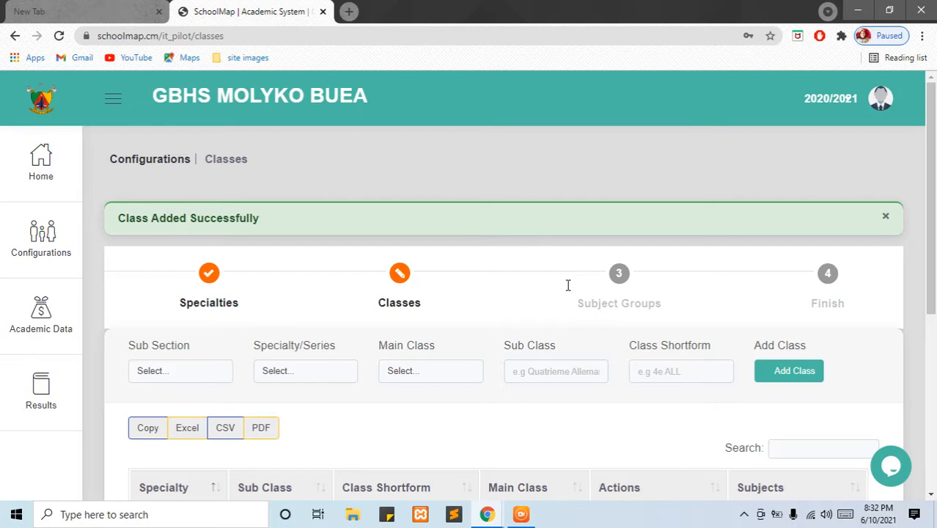
Step: Choose General Anglo as the sub section and General as the specialty
{"action": "left_click", "coordinate": [207, 376]}
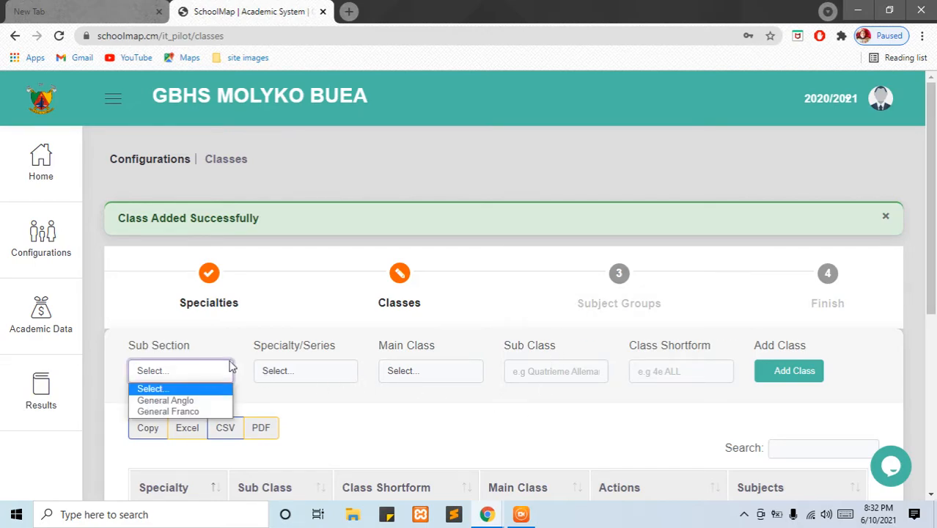
{"action": "scroll", "coordinate": [279, 340], "scroll_direction": "down", "scroll_amount": 4}
{"action": "scroll", "coordinate": [178, 230], "scroll_direction": "up", "scroll_amount": 1}
{"action": "scroll", "coordinate": [188, 235], "scroll_direction": "up", "scroll_amount": 2}
{"action": "left_click", "coordinate": [181, 251]}
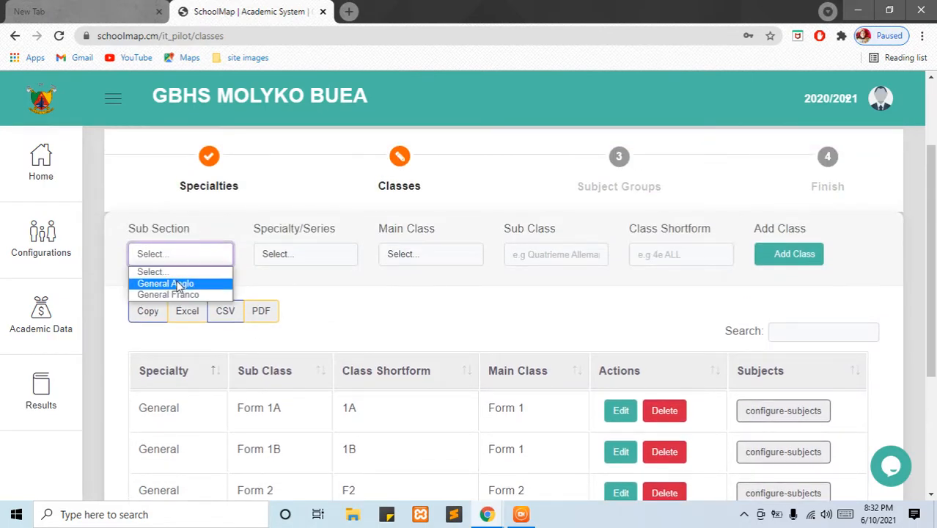
{"action": "left_click", "coordinate": [178, 285]}
{"action": "left_click", "coordinate": [275, 261]}
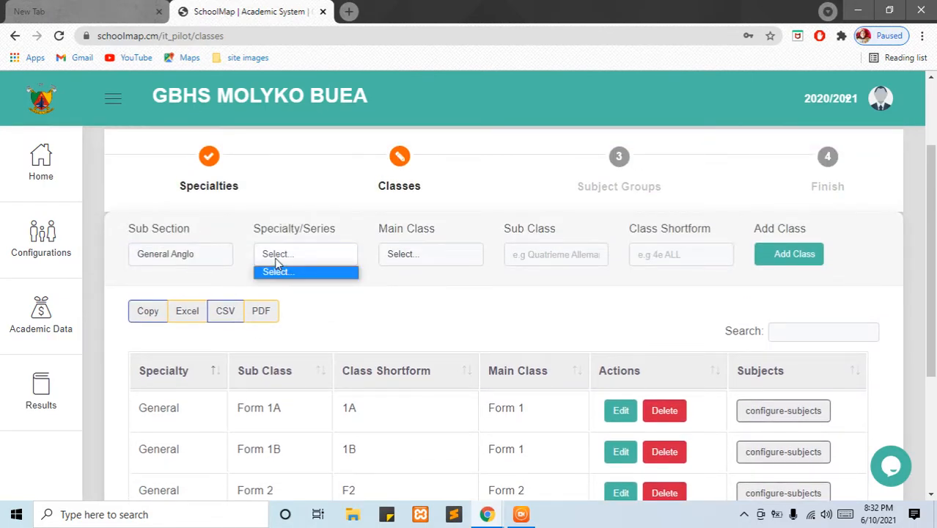
{"action": "left_click", "coordinate": [275, 261]}
{"action": "left_click", "coordinate": [276, 261]}
{"action": "left_click", "coordinate": [275, 261]}
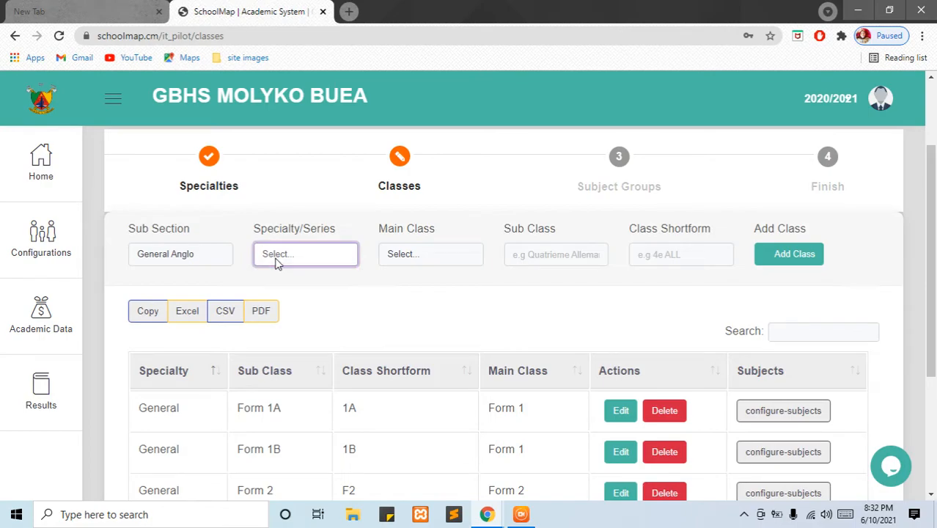
{"action": "left_click", "coordinate": [275, 261]}
{"action": "left_click", "coordinate": [284, 286]}
Step: Try the Arts and Science specialties, then settle on General with Form 5 as main class
{"action": "left_click", "coordinate": [278, 258]}
{"action": "left_click", "coordinate": [280, 261]}
{"action": "left_click", "coordinate": [279, 262]}
{"action": "left_click", "coordinate": [284, 295]}
{"action": "left_click", "coordinate": [283, 264]}
{"action": "left_click", "coordinate": [291, 307]}
{"action": "left_click", "coordinate": [389, 262]}
{"action": "left_click", "coordinate": [336, 294]}
{"action": "left_click", "coordinate": [385, 259]}
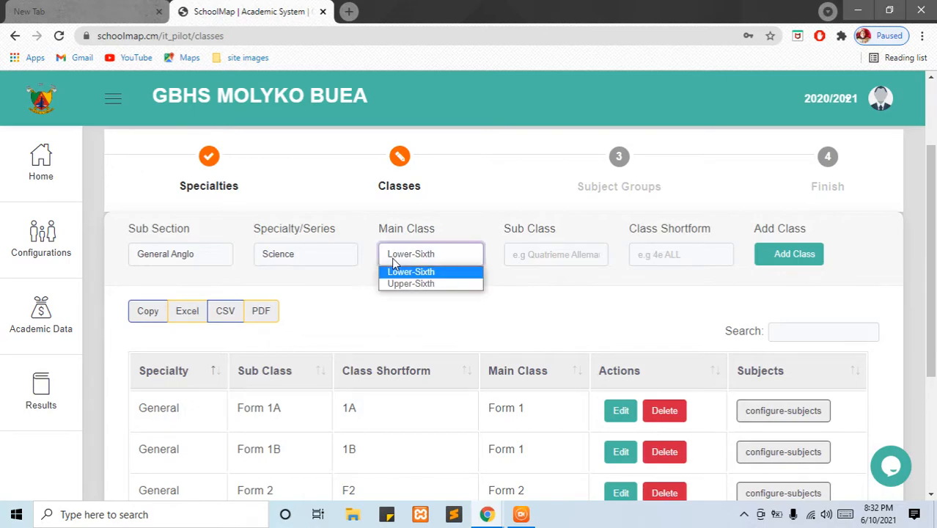
{"action": "left_click", "coordinate": [292, 258]}
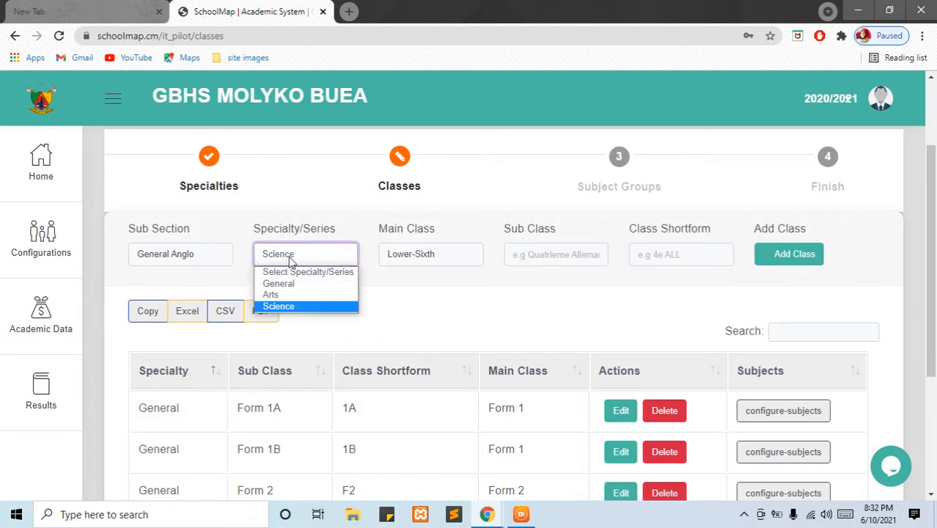
{"action": "left_click", "coordinate": [285, 286]}
{"action": "left_click", "coordinate": [394, 264]}
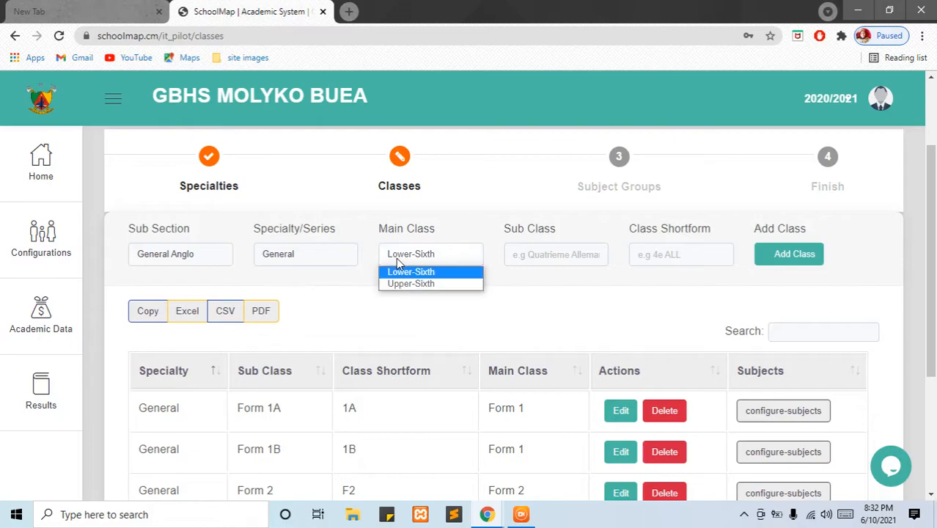
{"action": "left_click", "coordinate": [359, 284]}
{"action": "left_click", "coordinate": [413, 259]}
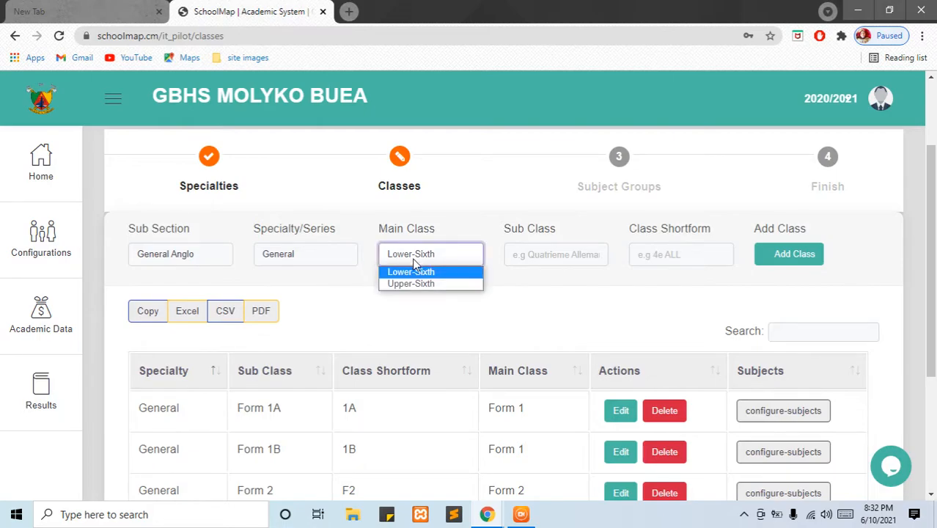
{"action": "left_click", "coordinate": [413, 316]}
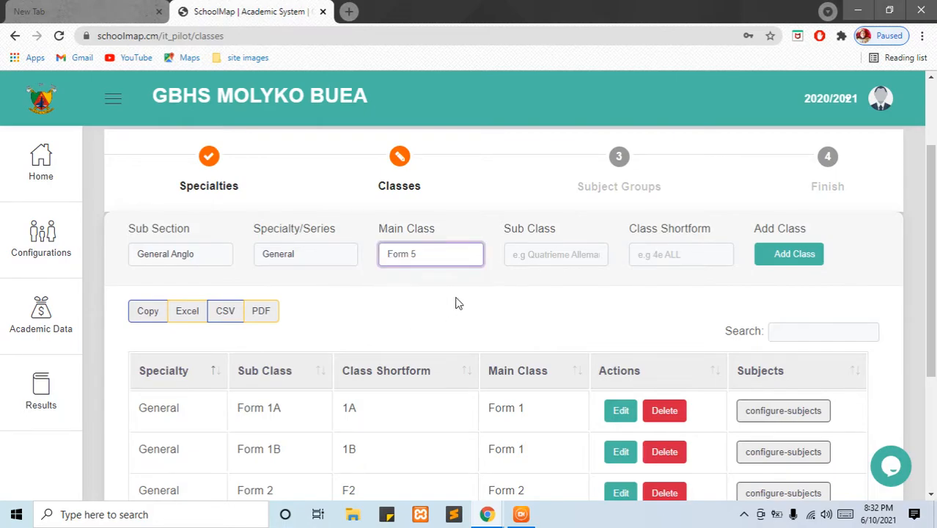
Step: Enter sub class Form 5 Science with shortform F5S and save the class
{"action": "left_click", "coordinate": [519, 254]}
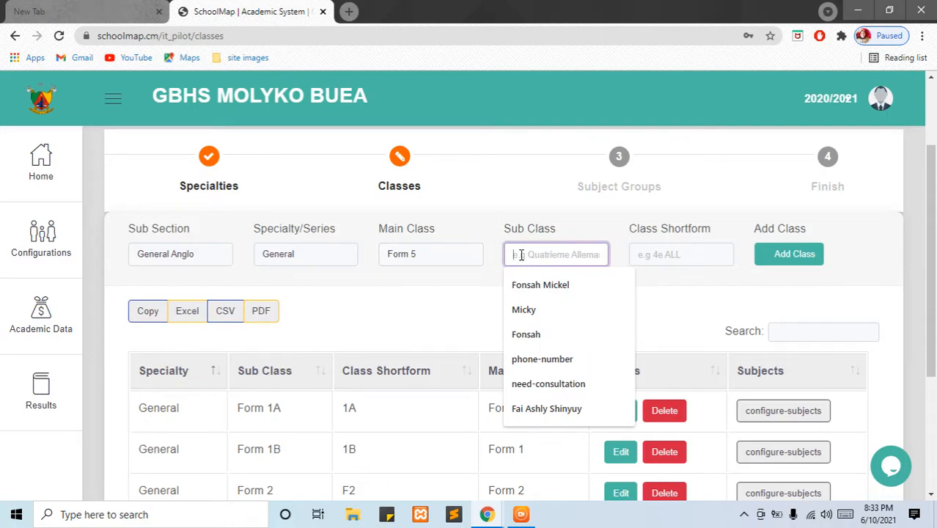
{"action": "type", "text": "Form"}
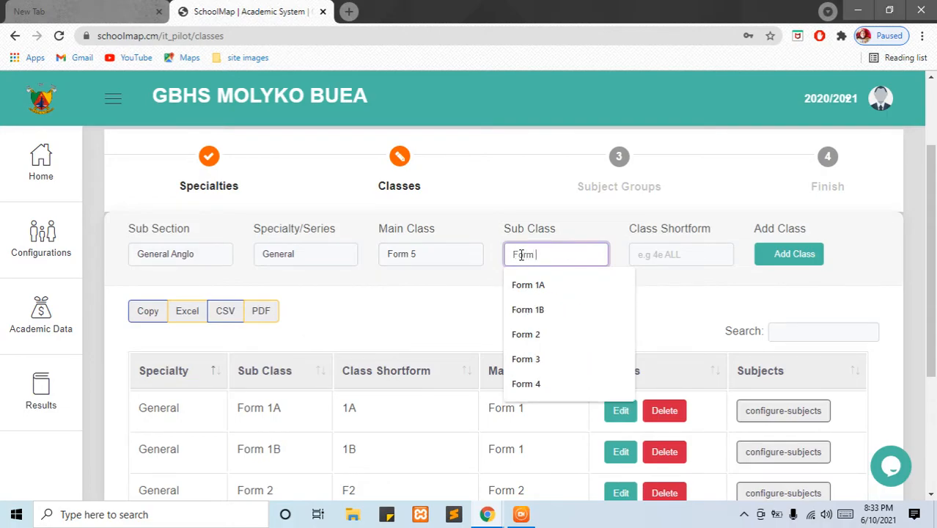
{"action": "type", "text": " 5 Science"}
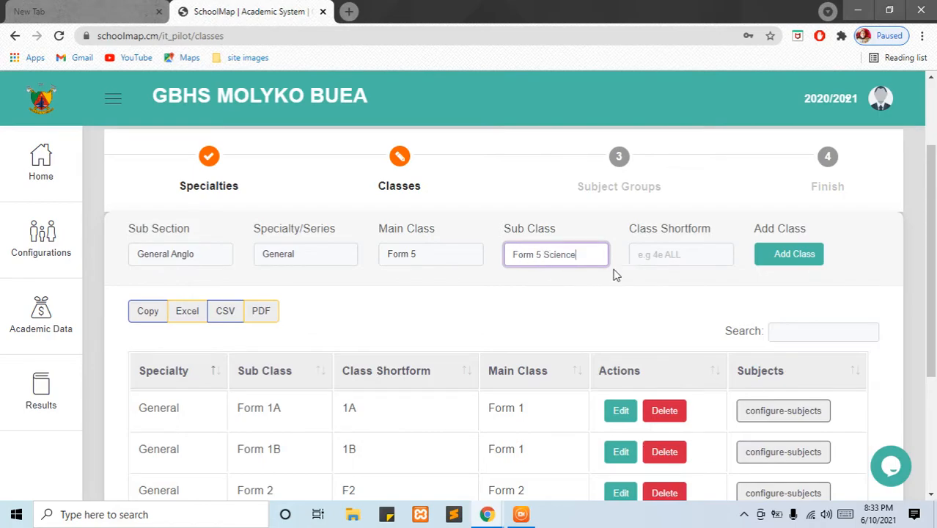
{"action": "left_click", "coordinate": [640, 255]}
{"action": "type", "text": "f5"}
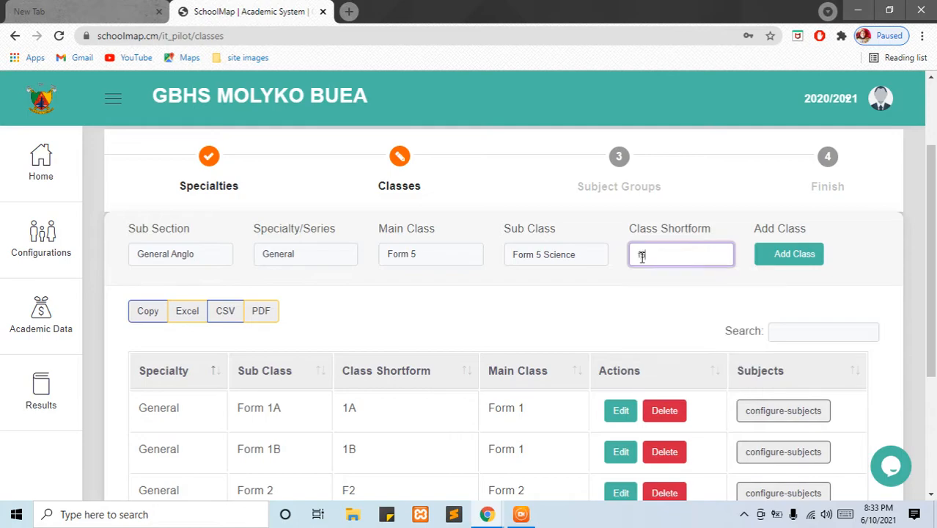
{"action": "key", "text": "BackSpace"}
{"action": "type", "text": "F"}
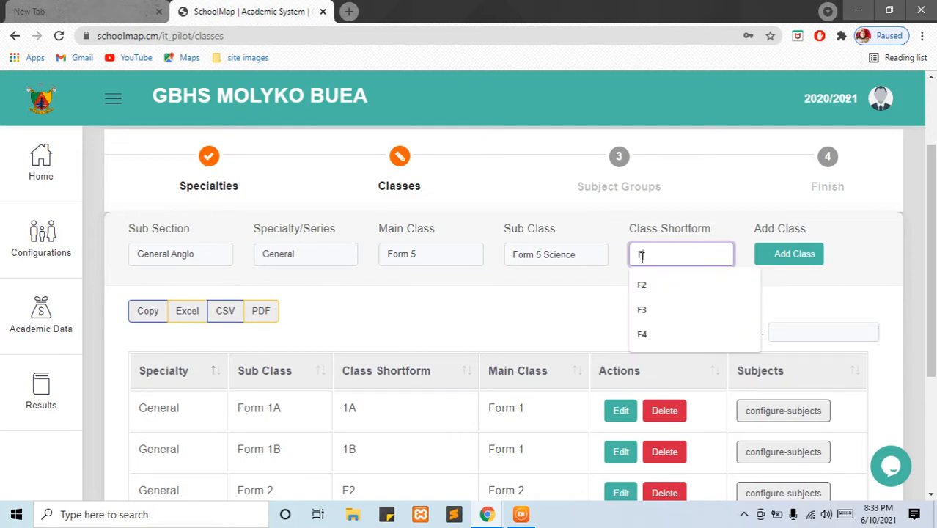
{"action": "type", "text": "5S"}
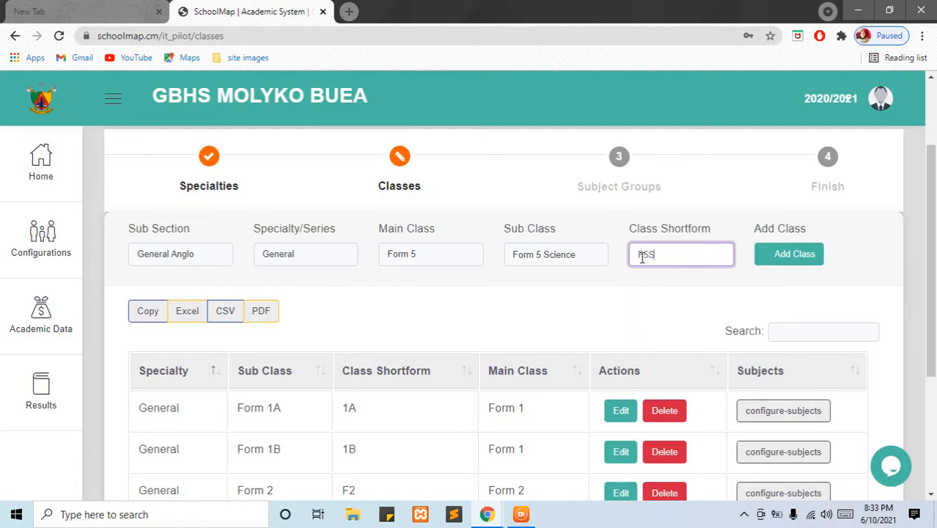
{"action": "left_click", "coordinate": [757, 262]}
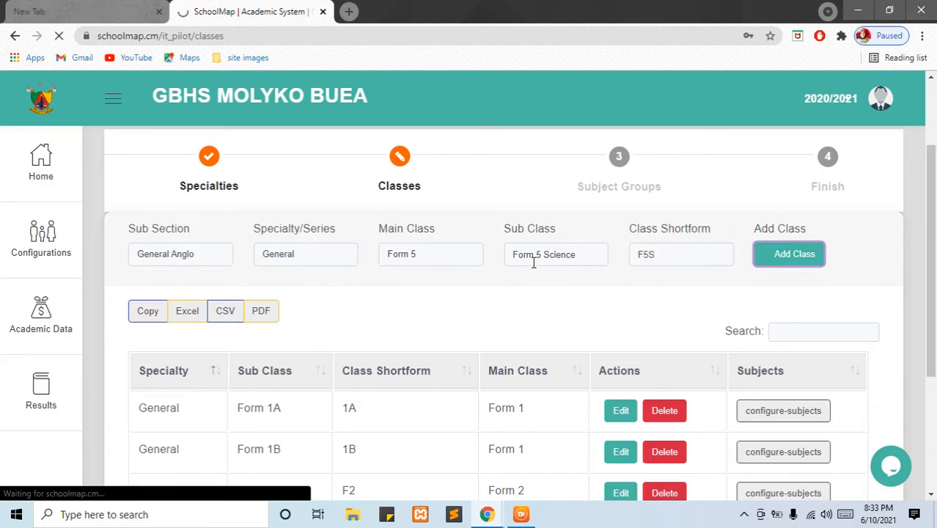
{"action": "scroll", "coordinate": [449, 301], "scroll_direction": "down", "scroll_amount": 3}
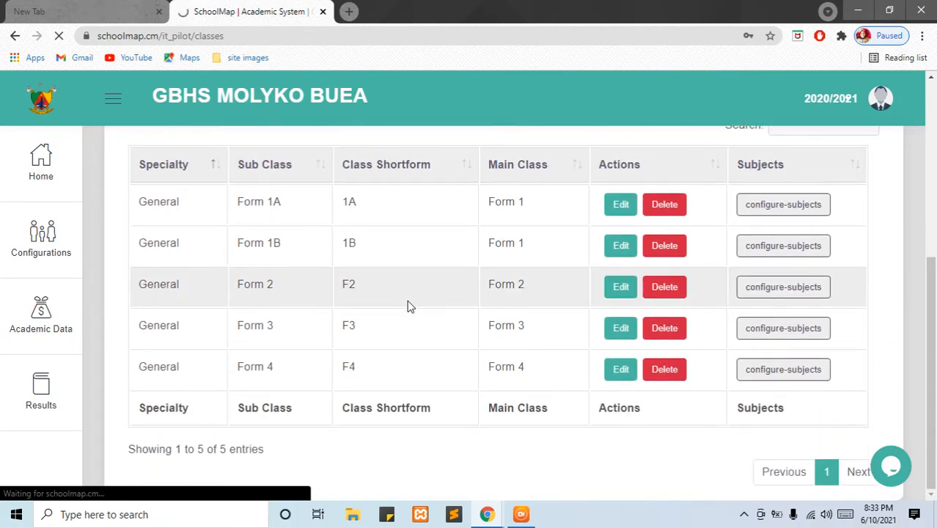
{"action": "scroll", "coordinate": [400, 293], "scroll_direction": "up", "scroll_amount": 3}
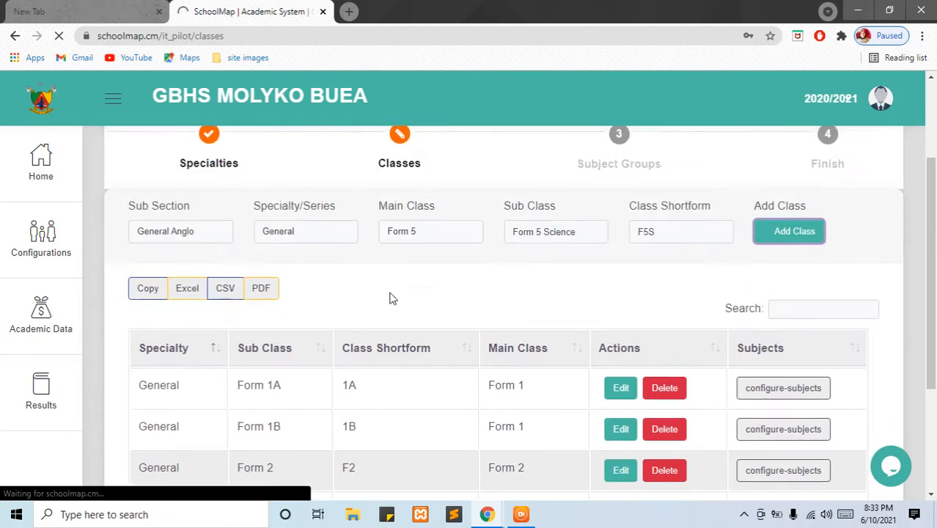
{"action": "scroll", "coordinate": [392, 298], "scroll_direction": "up", "scroll_amount": 2}
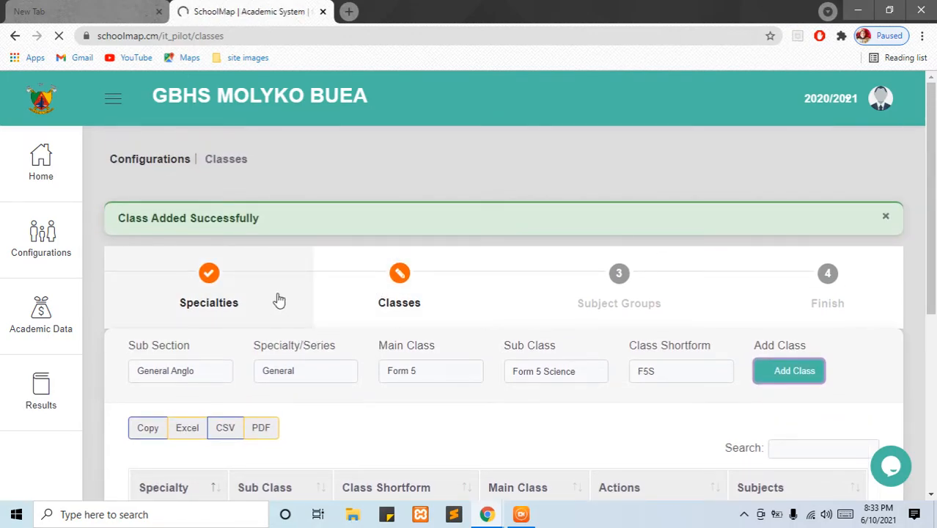
Step: Select General Anglo sub section, General specialty and Form 5 as the main class
{"action": "left_click", "coordinate": [200, 372]}
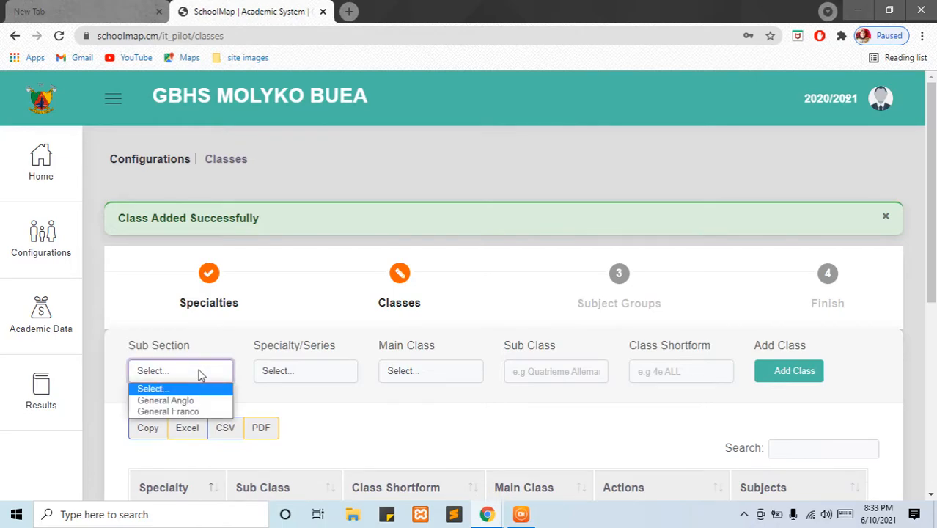
{"action": "left_click", "coordinate": [197, 401]}
{"action": "left_click", "coordinate": [291, 377]}
{"action": "left_click", "coordinate": [291, 376]}
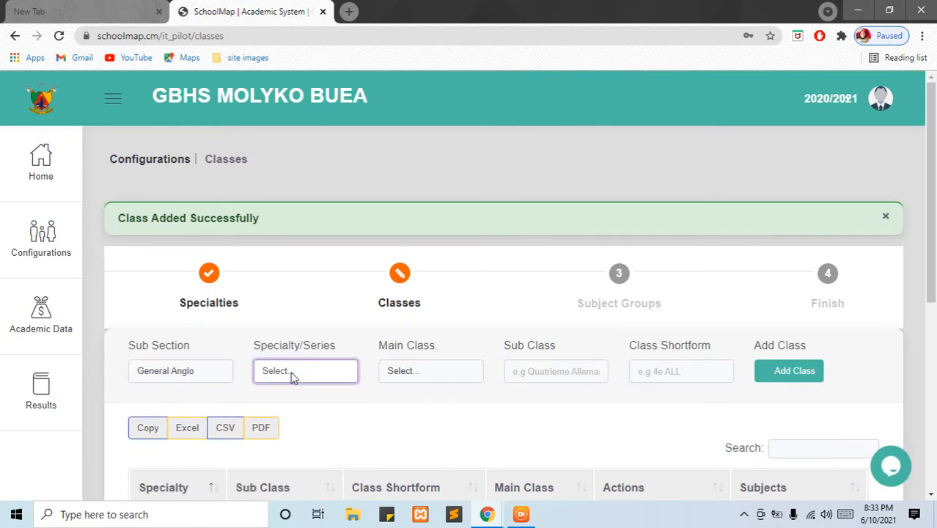
{"action": "left_click", "coordinate": [291, 377]}
{"action": "left_click", "coordinate": [282, 401]}
{"action": "left_click", "coordinate": [393, 380]}
{"action": "left_click", "coordinate": [394, 380]}
{"action": "left_click", "coordinate": [392, 371]}
{"action": "left_click", "coordinate": [394, 371]}
{"action": "left_click", "coordinate": [396, 372]}
{"action": "left_click", "coordinate": [396, 371]}
{"action": "left_click", "coordinate": [396, 372]}
{"action": "left_click", "coordinate": [396, 372]}
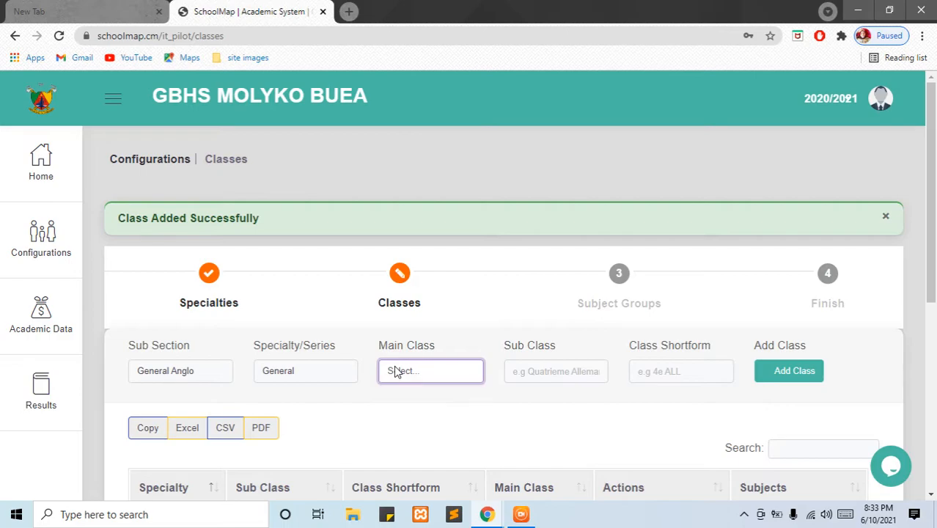
{"action": "left_click", "coordinate": [396, 372]}
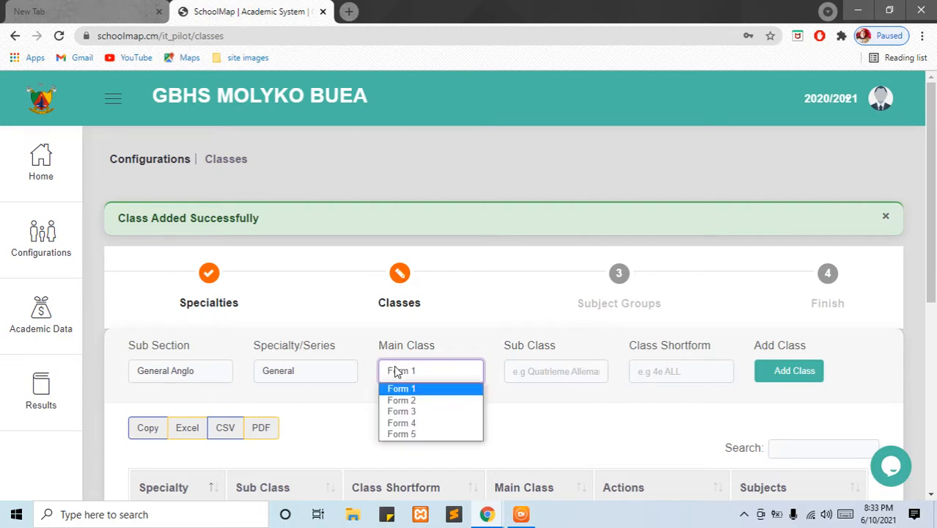
{"action": "left_click", "coordinate": [408, 436]}
Step: Enter sub class Form5 Arts with shortform F5A and save the class
{"action": "left_click", "coordinate": [526, 374]}
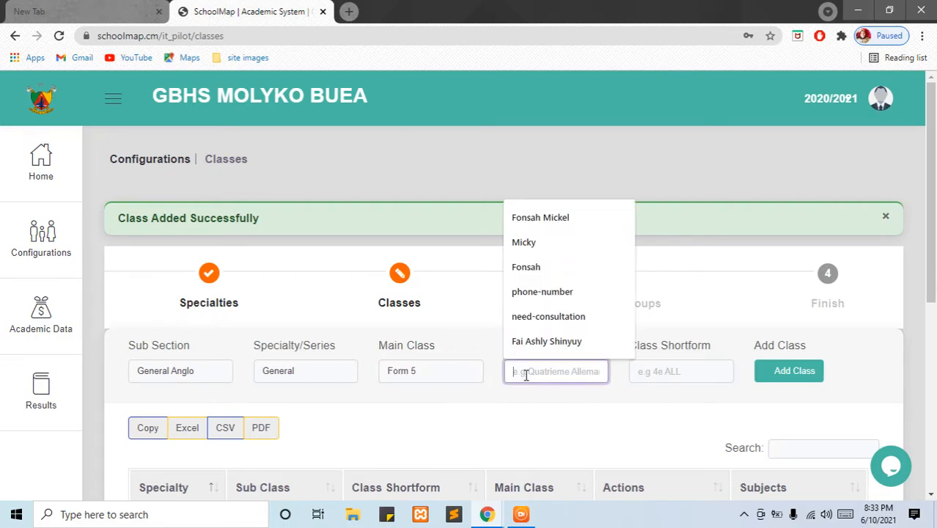
{"action": "type", "text": "Form"}
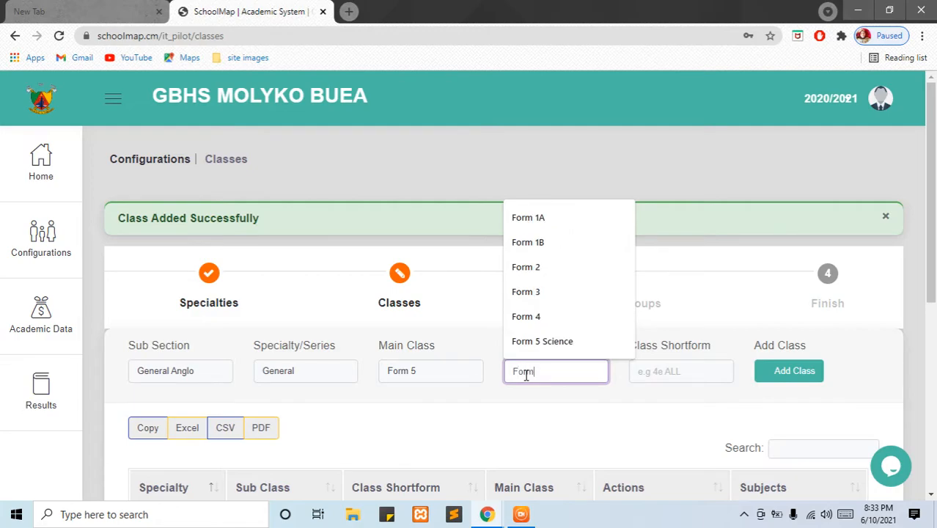
{"action": "type", "text": "5 Arts"}
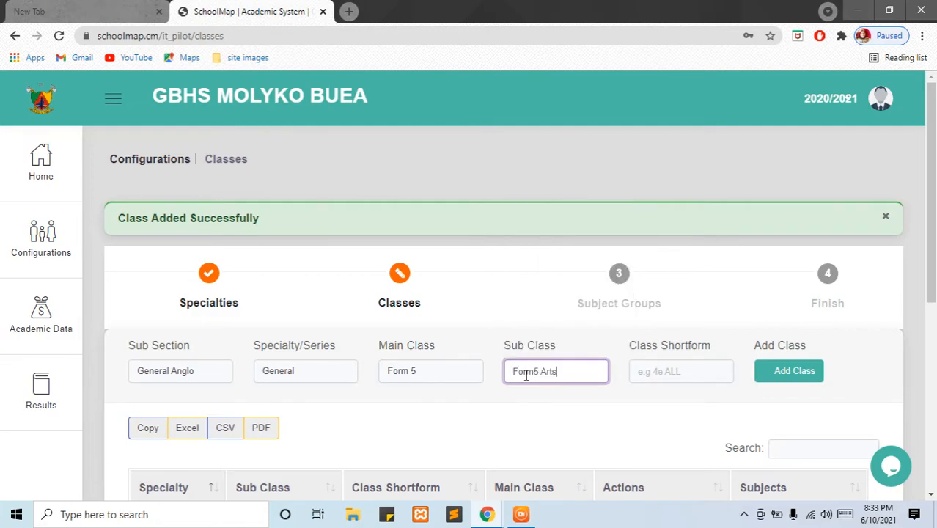
{"action": "key", "text": "Tab"}
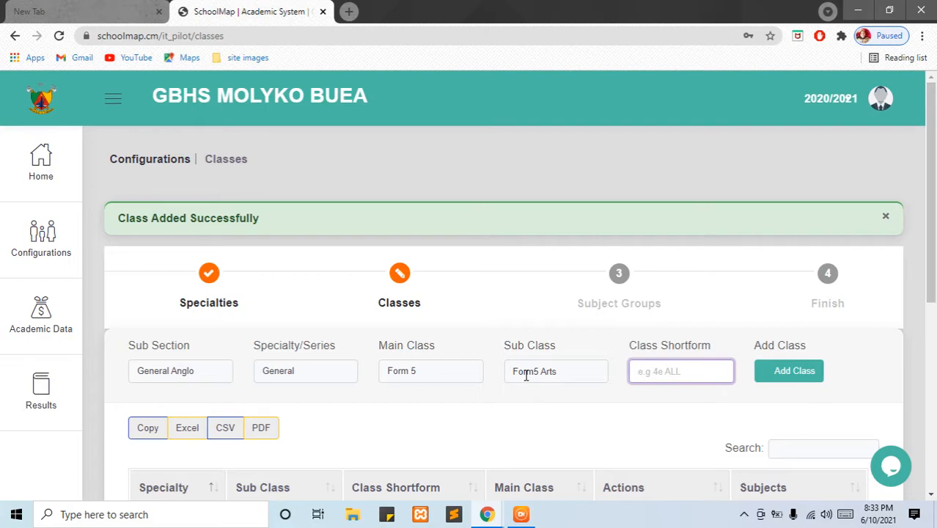
{"action": "type", "text": "F5"}
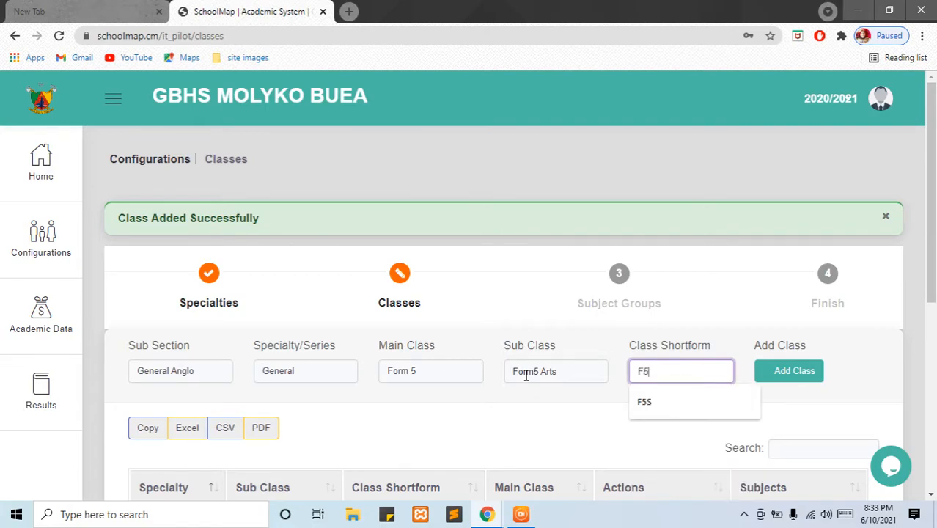
{"action": "type", "text": "A"}
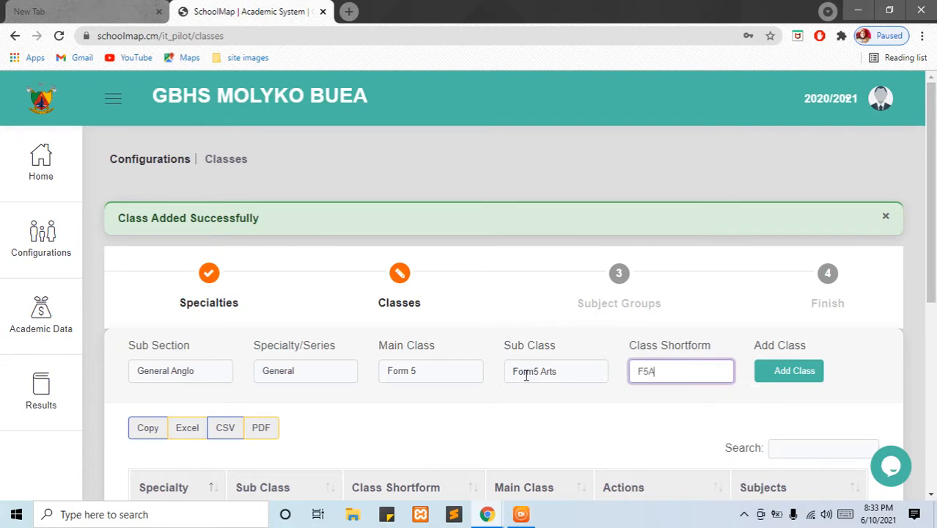
{"action": "left_click", "coordinate": [764, 372]}
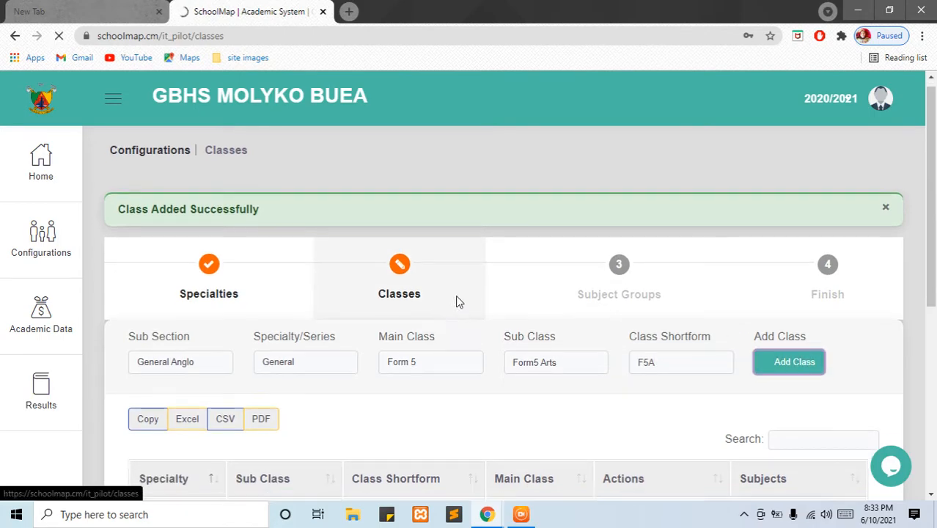
Step: Scroll down to confirm 7 classes ending with Form5 Arts (F5A), then back up to the form
{"action": "scroll", "coordinate": [440, 303], "scroll_direction": "down", "scroll_amount": 5}
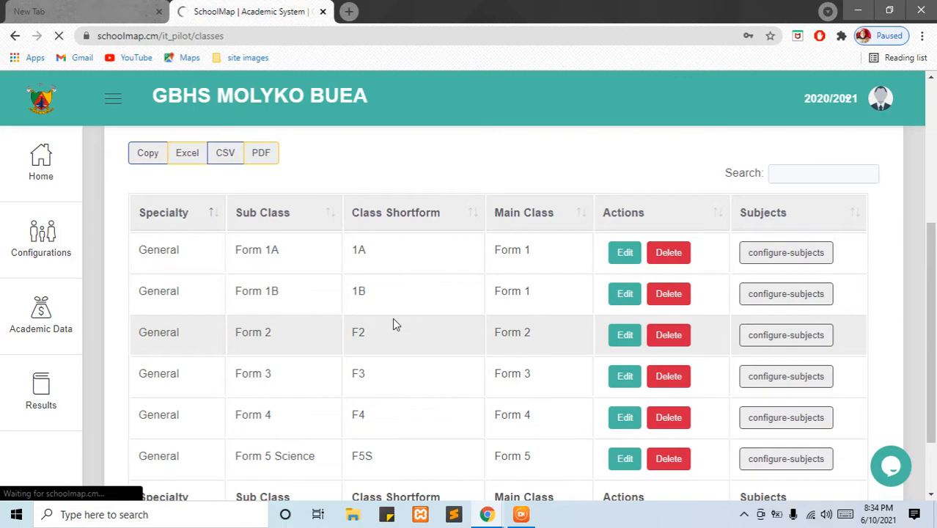
{"action": "scroll", "coordinate": [394, 319], "scroll_direction": "down", "scroll_amount": 1}
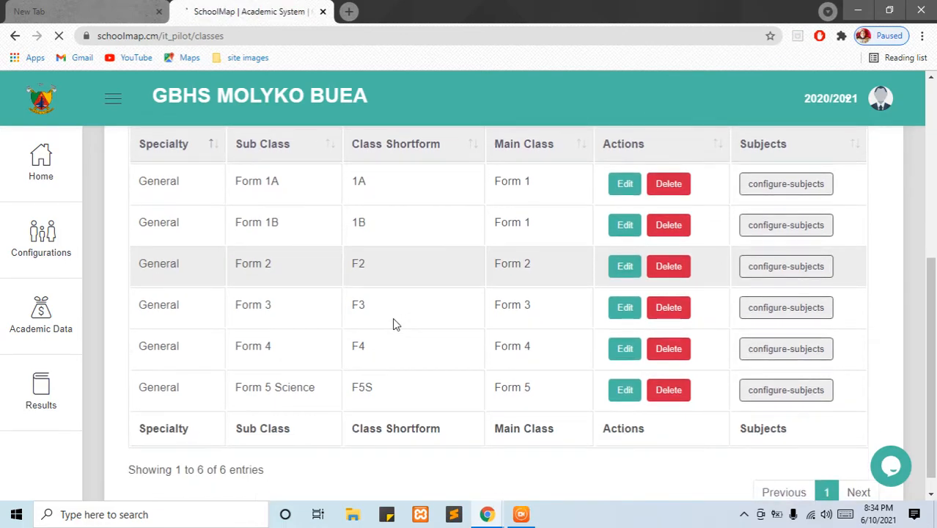
{"action": "scroll", "coordinate": [392, 323], "scroll_direction": "down", "scroll_amount": 4}
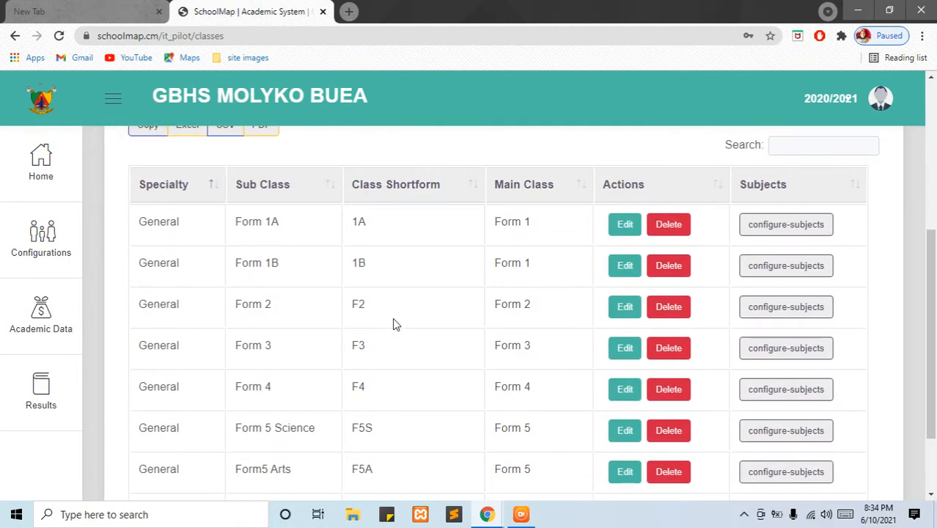
{"action": "scroll", "coordinate": [393, 319], "scroll_direction": "down", "scroll_amount": 1}
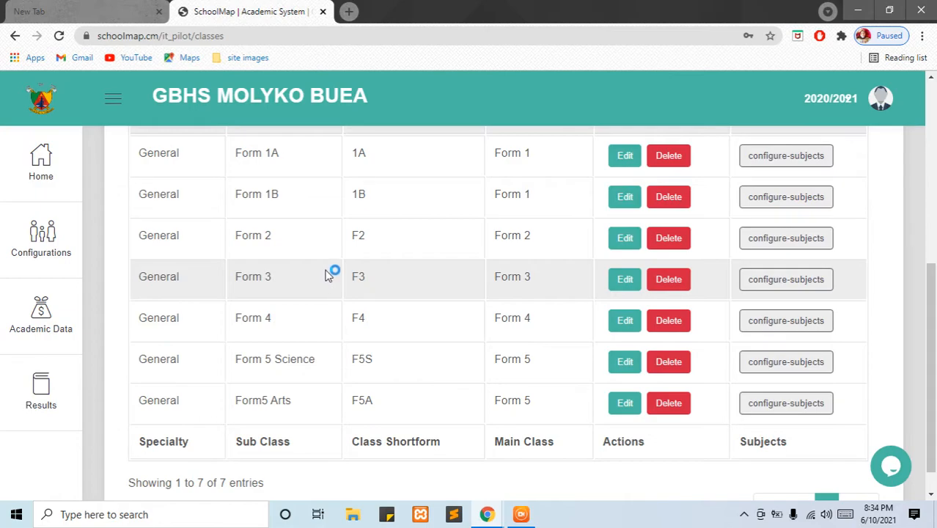
{"action": "scroll", "coordinate": [334, 286], "scroll_direction": "up", "scroll_amount": 2}
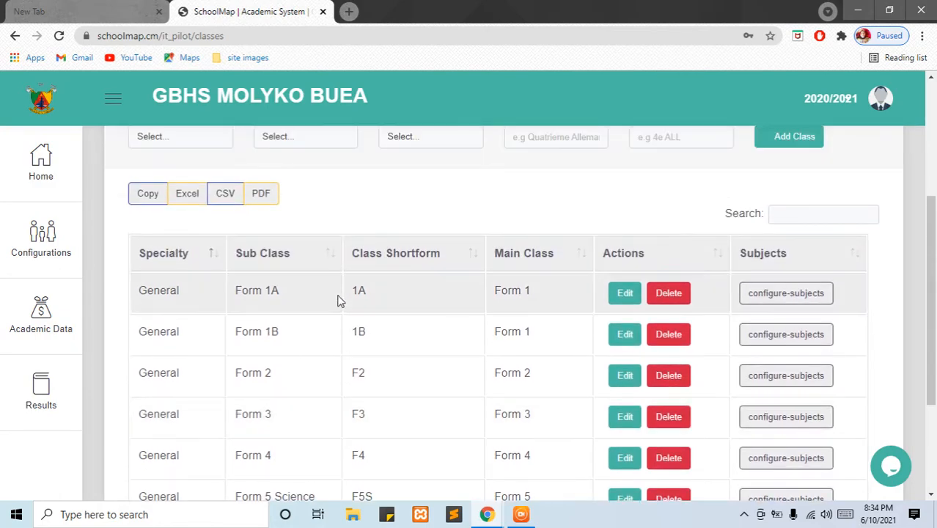
{"action": "scroll", "coordinate": [338, 299], "scroll_direction": "up", "scroll_amount": 2}
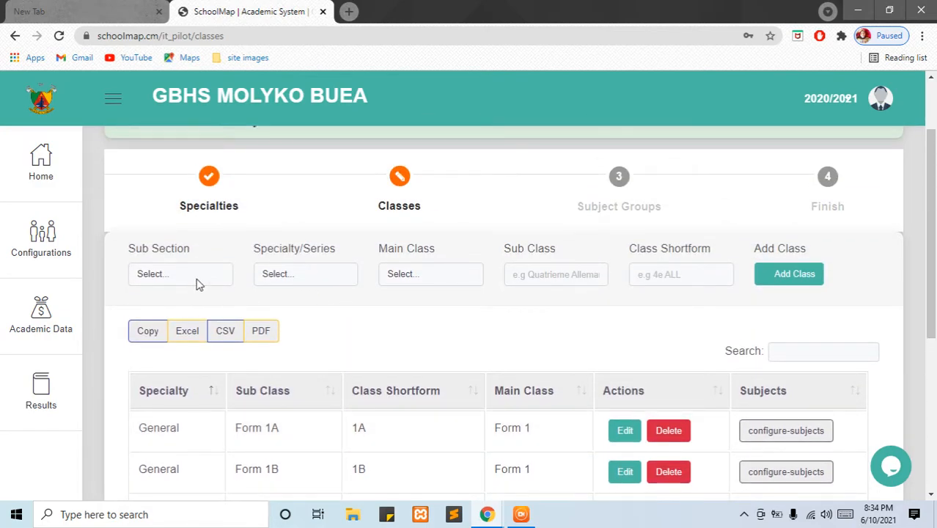
Step: Choose General Anglo as the sub section and Arts as the specialty
{"action": "left_click", "coordinate": [209, 278]}
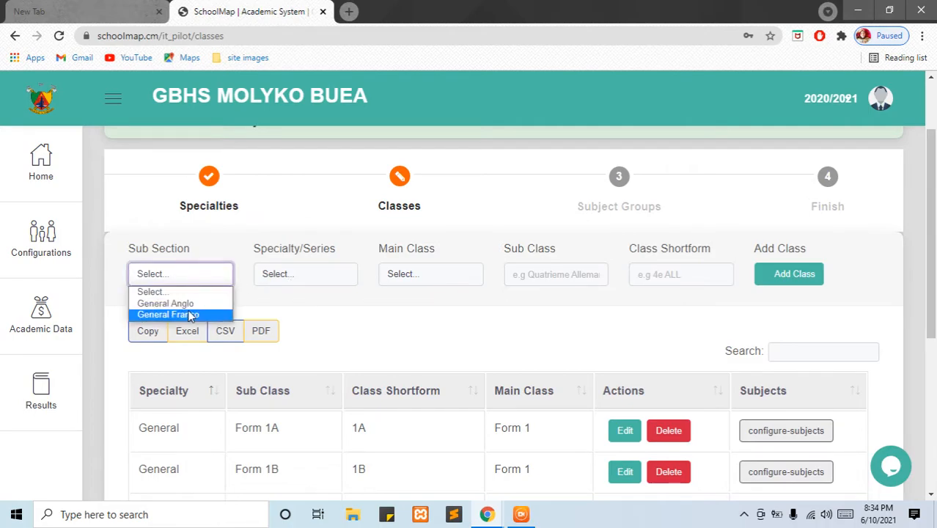
{"action": "left_click", "coordinate": [188, 304]}
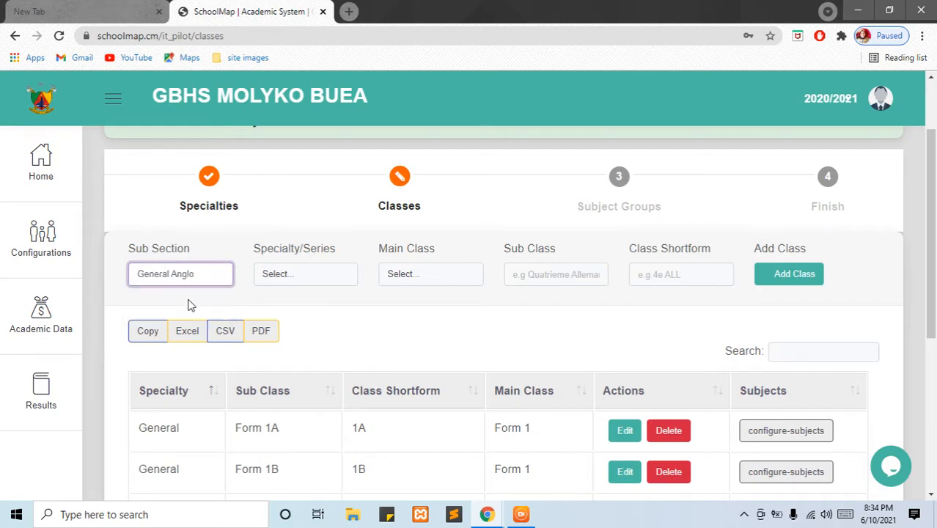
{"action": "left_click", "coordinate": [296, 275]}
{"action": "left_click", "coordinate": [297, 275]}
{"action": "left_click", "coordinate": [298, 278]}
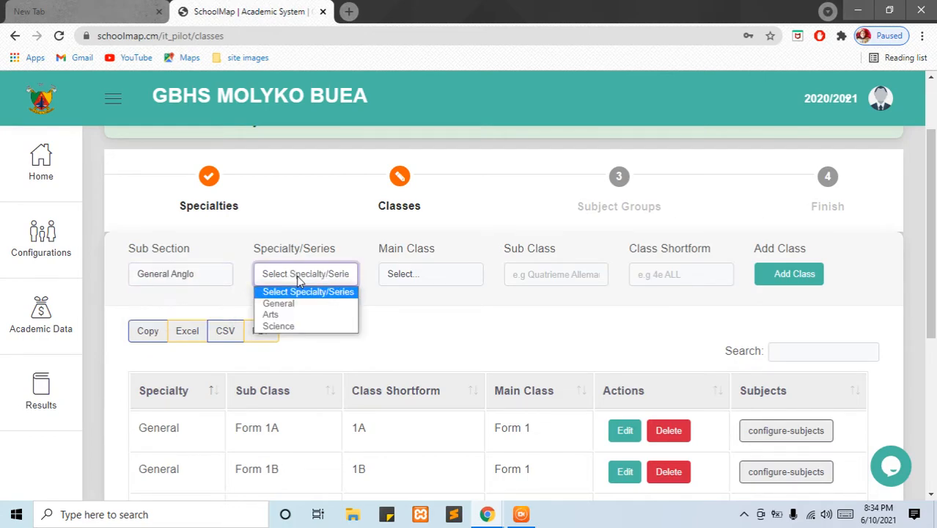
{"action": "left_click", "coordinate": [298, 316]}
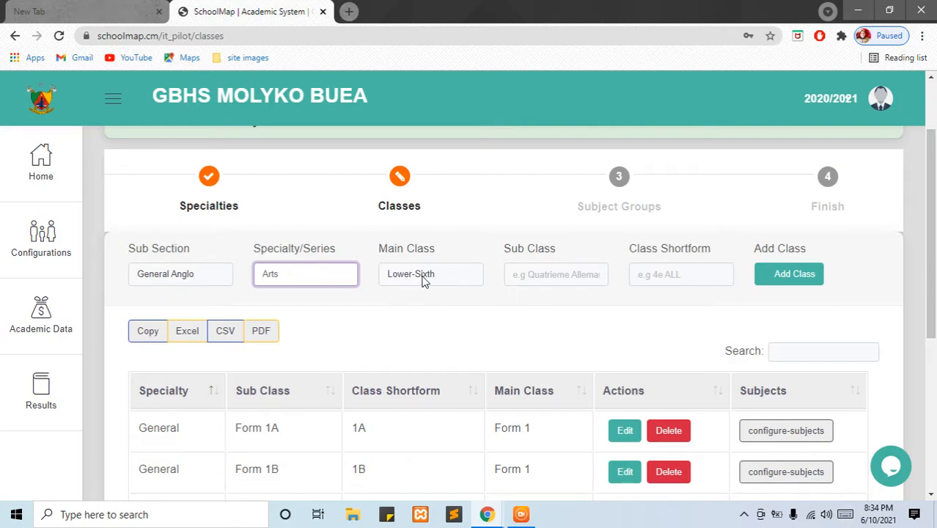
Step: Enter sub class Lower-Sixth Arts with shortform LSA and save the class
{"action": "left_click", "coordinate": [528, 274]}
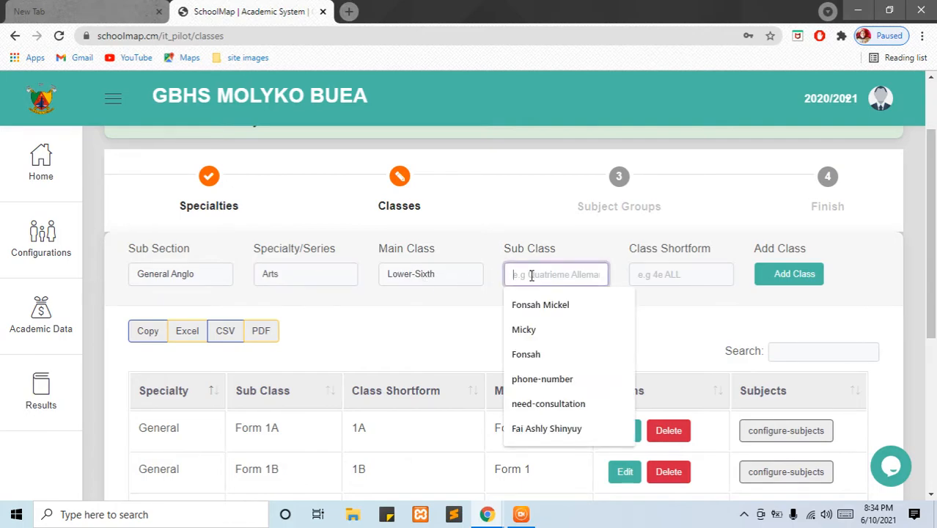
{"action": "type", "text": "Lower-Sixth Arts"}
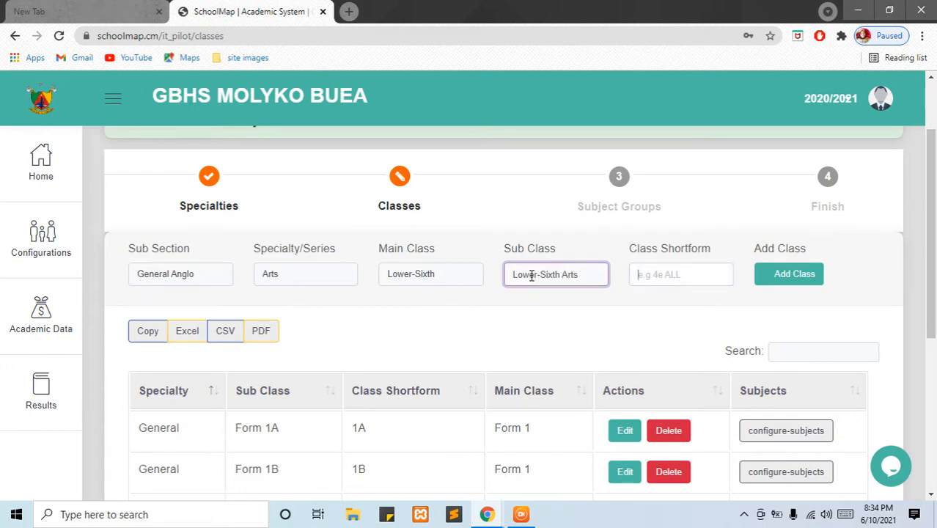
{"action": "key", "text": "Tab"}
{"action": "type", "text": "L"}
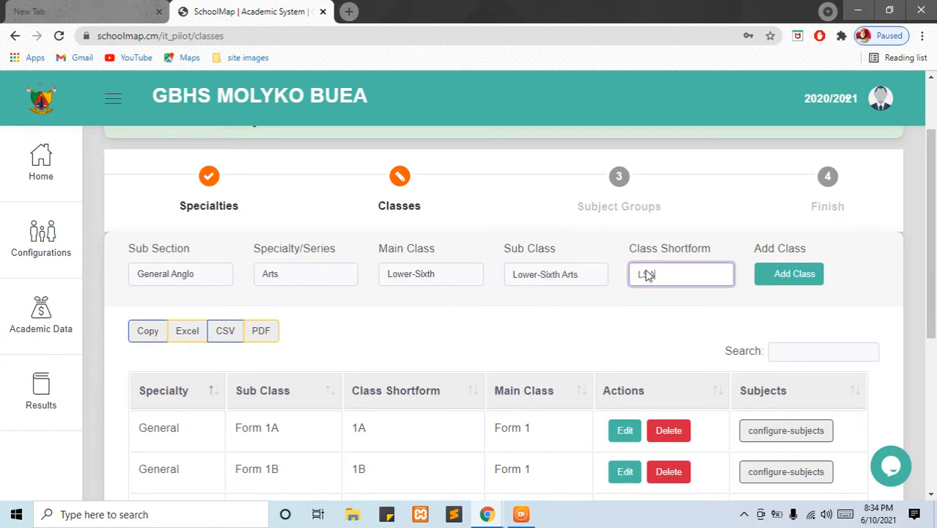
{"action": "left_click", "coordinate": [762, 278]}
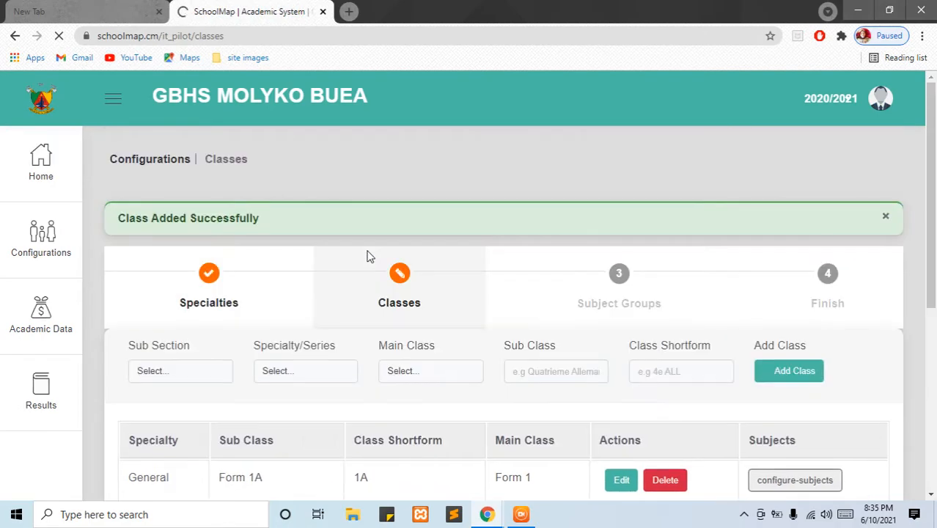
Step: Set the class form's sub section to General Anglo and its specialty to Arts
{"action": "left_click", "coordinate": [184, 372]}
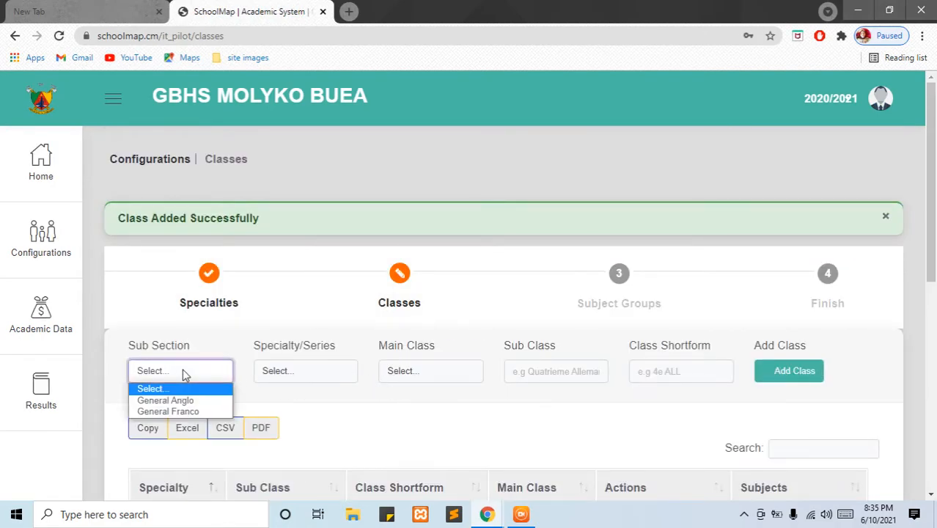
{"action": "left_click", "coordinate": [179, 402]}
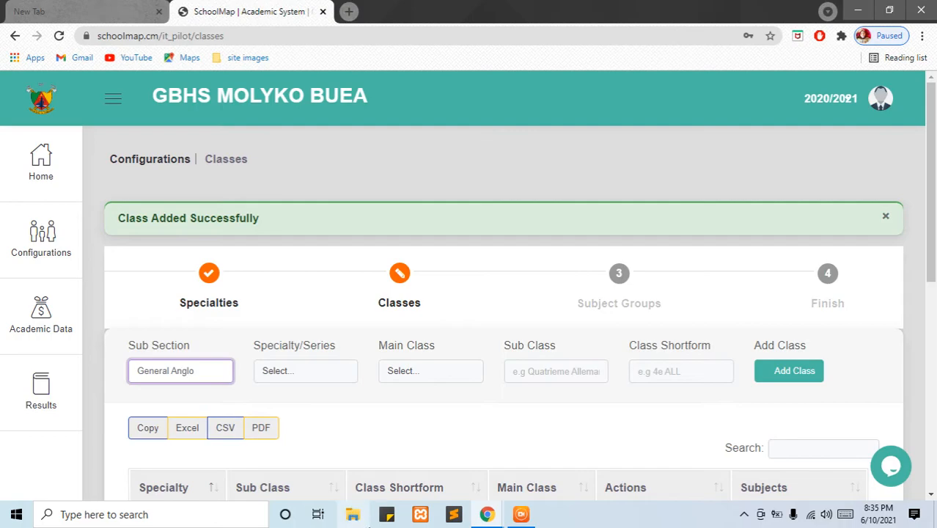
{"action": "left_click", "coordinate": [303, 375]}
{"action": "left_click", "coordinate": [301, 375]}
{"action": "left_click", "coordinate": [301, 376]}
{"action": "left_click", "coordinate": [301, 375]}
{"action": "left_click", "coordinate": [300, 375]}
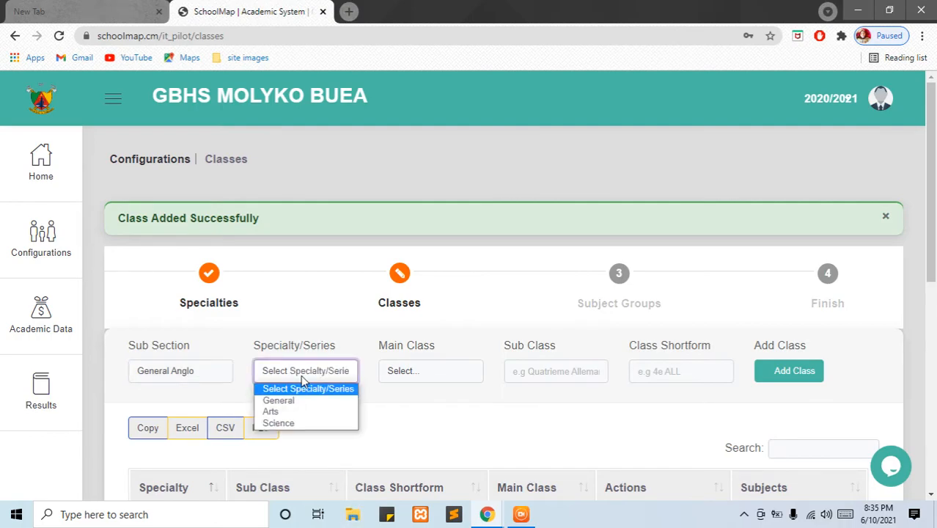
{"action": "left_click", "coordinate": [297, 400]}
{"action": "left_click", "coordinate": [401, 376]}
{"action": "left_click", "coordinate": [357, 407]}
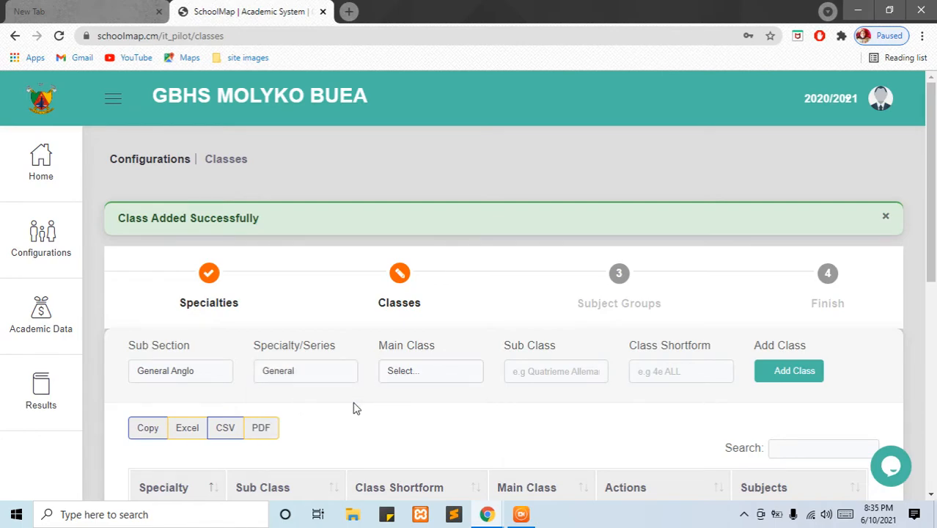
{"action": "left_click", "coordinate": [424, 385]}
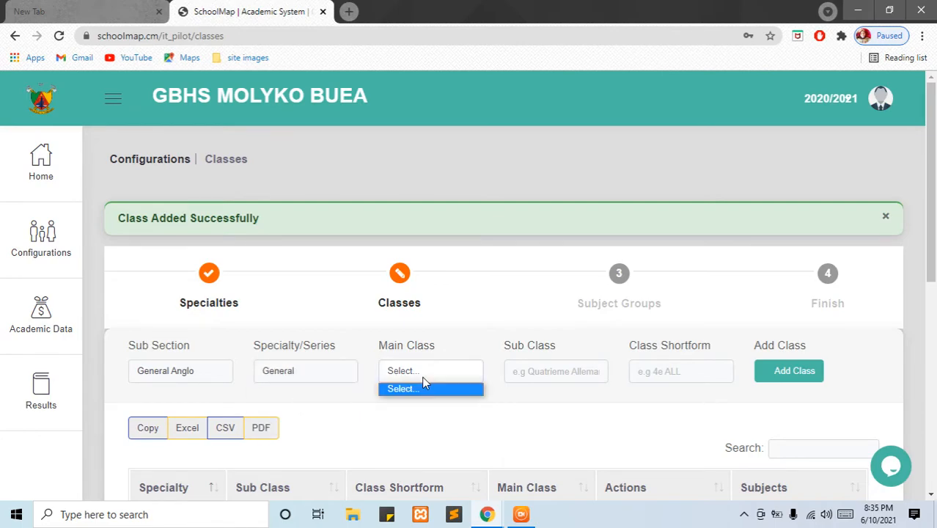
{"action": "left_click", "coordinate": [309, 376]}
{"action": "left_click", "coordinate": [326, 410]}
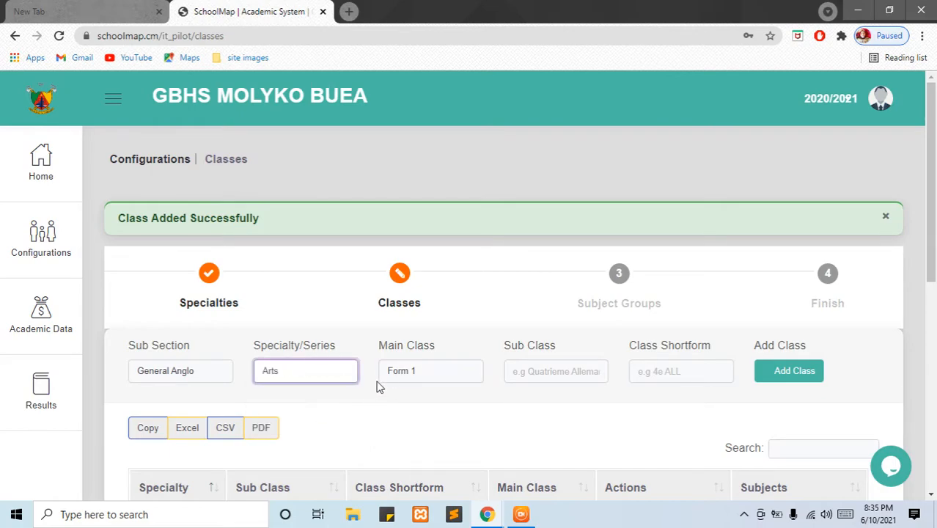
Step: Set the main class to Upper-Sixth
{"action": "left_click", "coordinate": [398, 379]}
{"action": "left_click", "coordinate": [362, 389]}
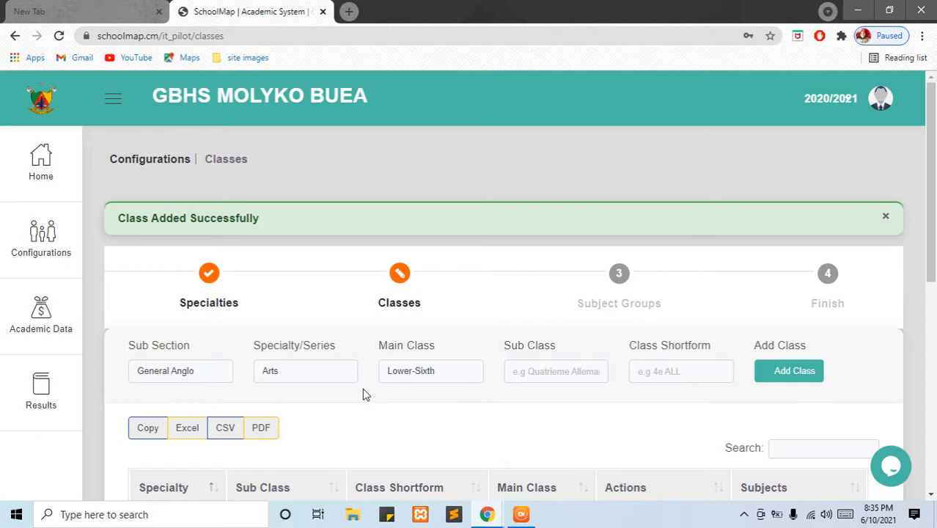
{"action": "left_click", "coordinate": [402, 375]}
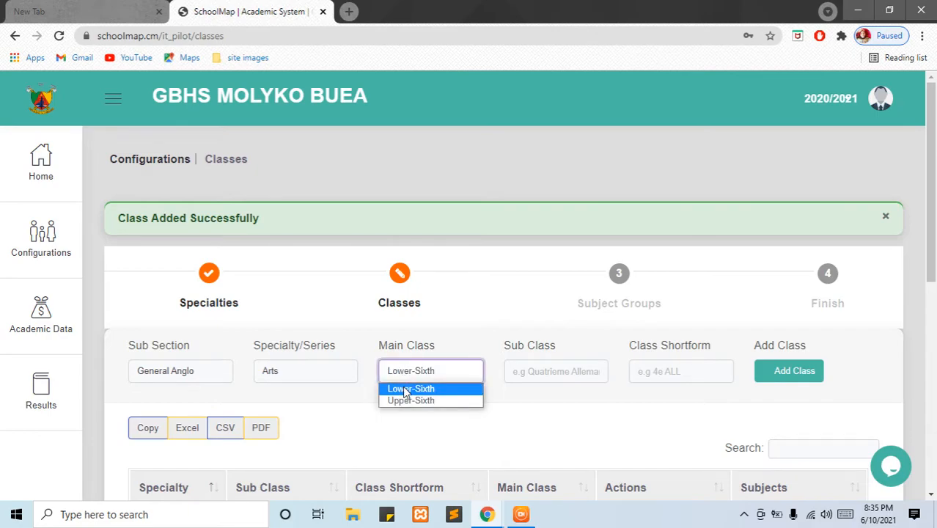
{"action": "left_click", "coordinate": [410, 388]}
{"action": "left_click", "coordinate": [554, 373]}
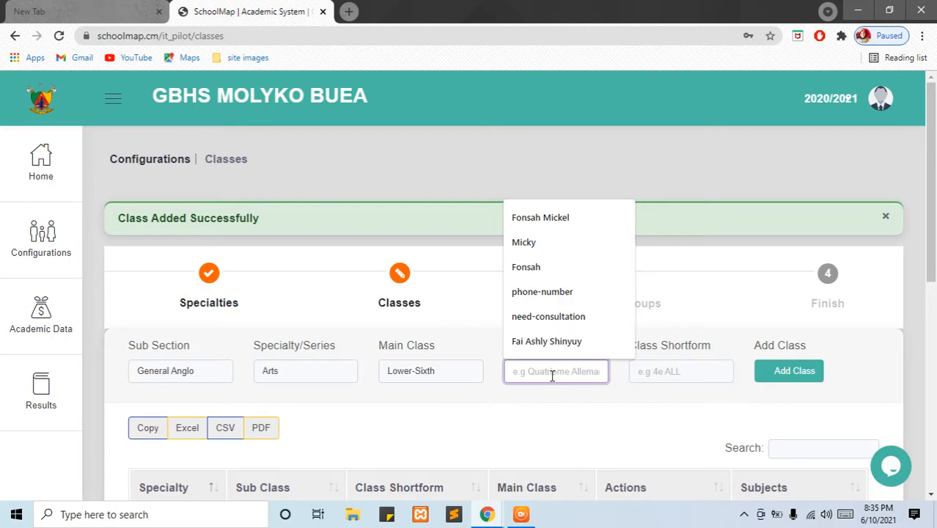
{"action": "left_click", "coordinate": [459, 375]}
{"action": "left_click", "coordinate": [437, 404]}
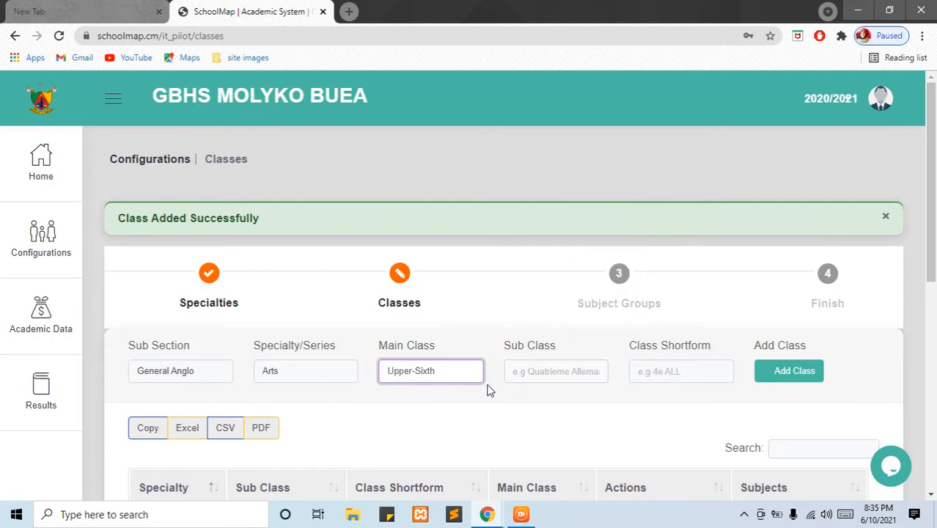
Step: Name the sub class Upper-Sixth Arts with shortform USA, add it, and check the table
{"action": "left_click", "coordinate": [525, 374]}
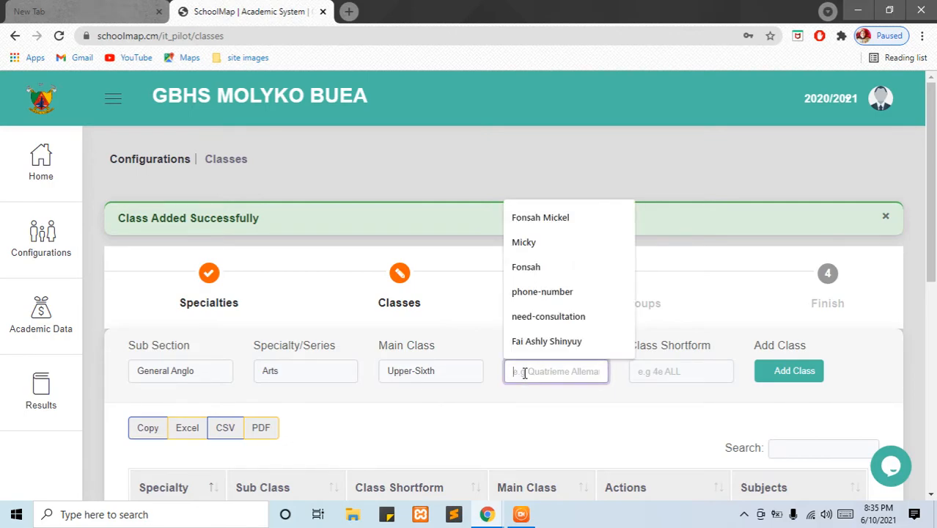
{"action": "type", "text": "u"}
{"action": "key", "text": "BackSpace"}
{"action": "type", "text": "Upper-Sixth Arts"}
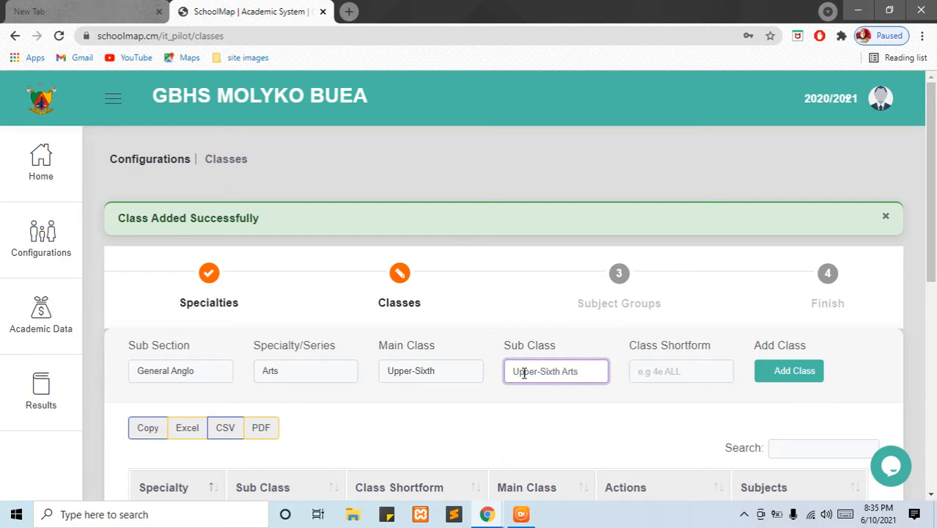
{"action": "left_click", "coordinate": [634, 371]}
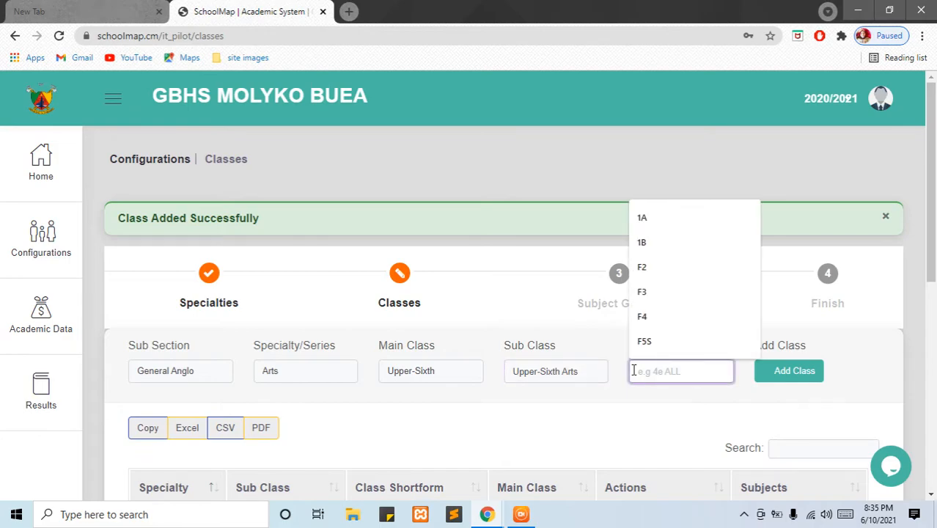
{"action": "type", "text": "USA"}
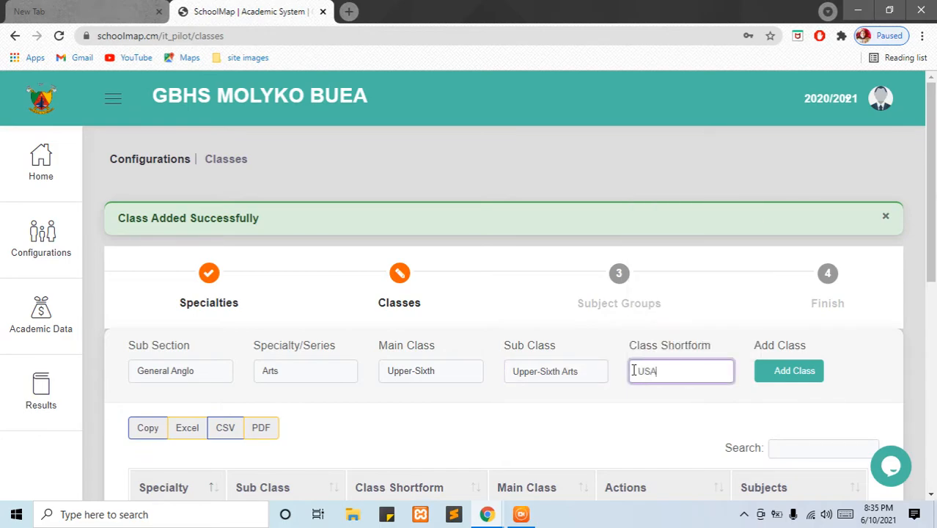
{"action": "left_click", "coordinate": [794, 370]}
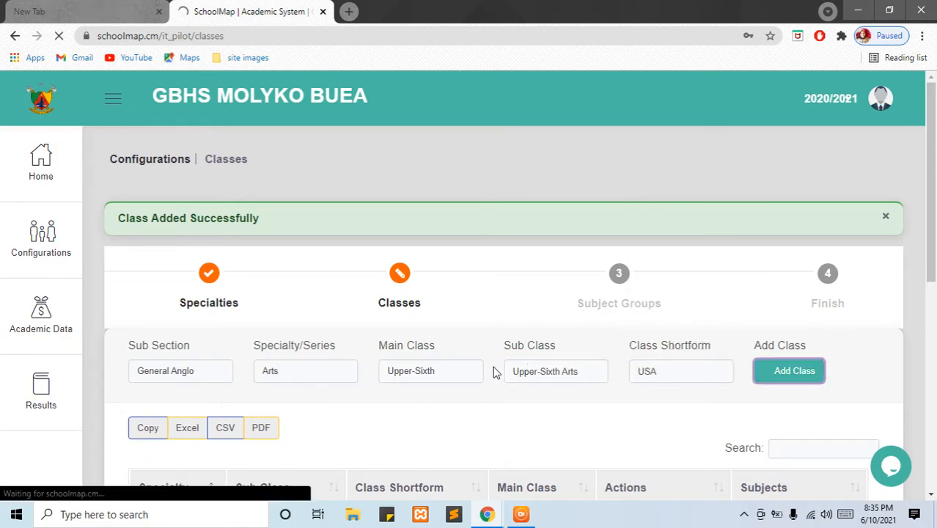
{"action": "scroll", "coordinate": [498, 373], "scroll_direction": "down", "scroll_amount": 5}
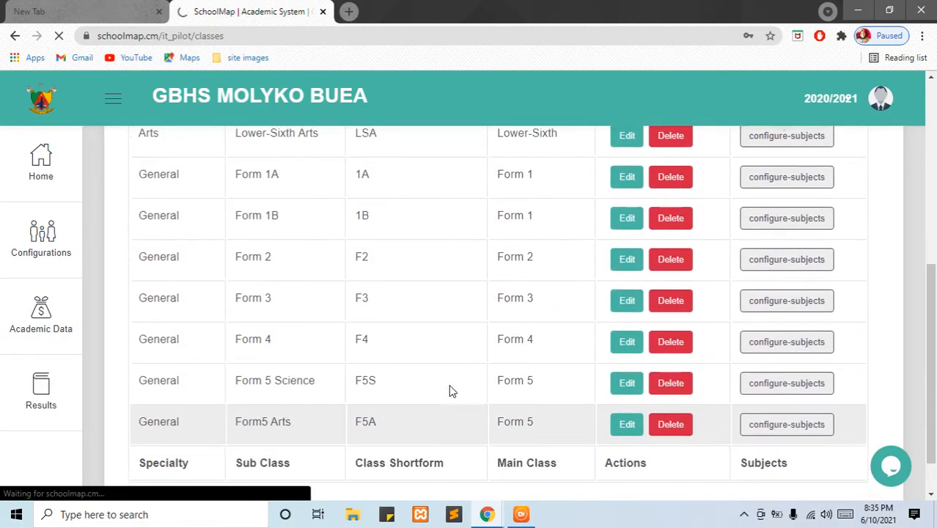
{"action": "scroll", "coordinate": [448, 384], "scroll_direction": "up", "scroll_amount": 3}
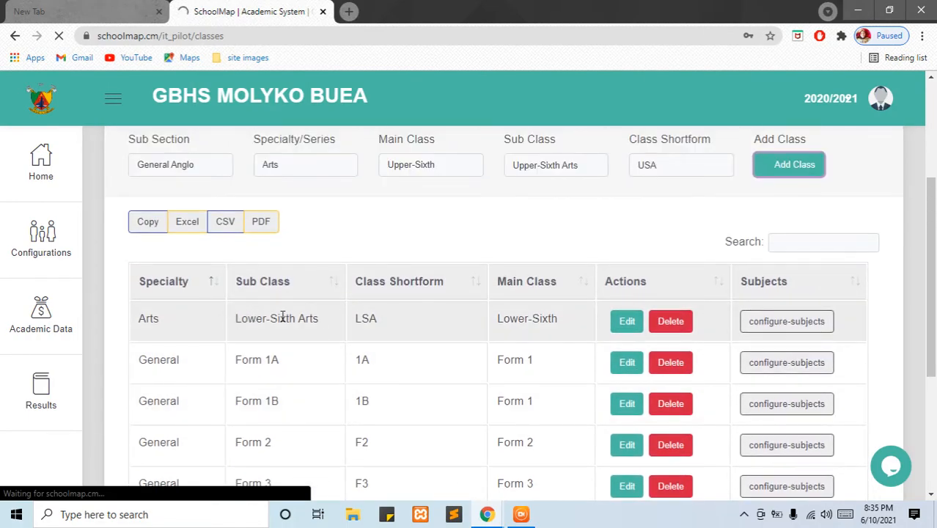
{"action": "scroll", "coordinate": [456, 329], "scroll_direction": "down", "scroll_amount": 2}
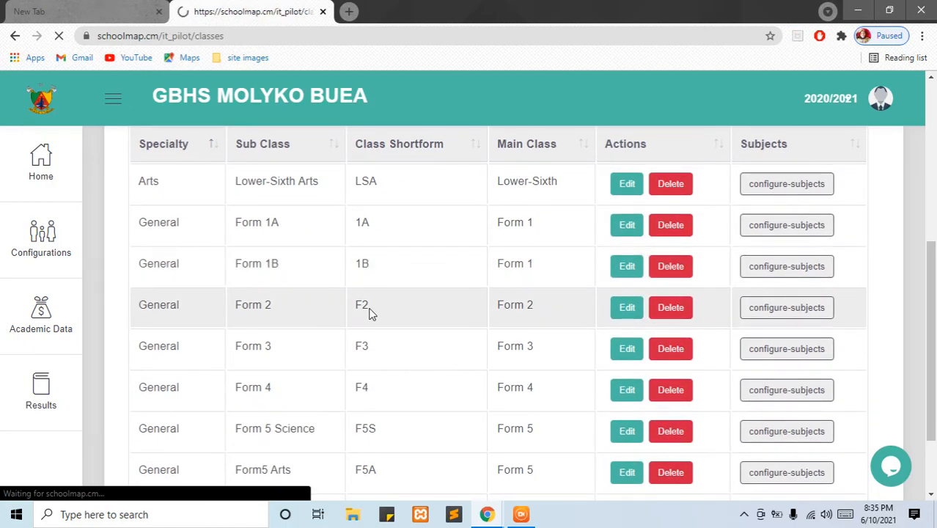
{"action": "scroll", "coordinate": [352, 319], "scroll_direction": "down", "scroll_amount": 4}
{"action": "scroll", "coordinate": [352, 321], "scroll_direction": "up", "scroll_amount": 4}
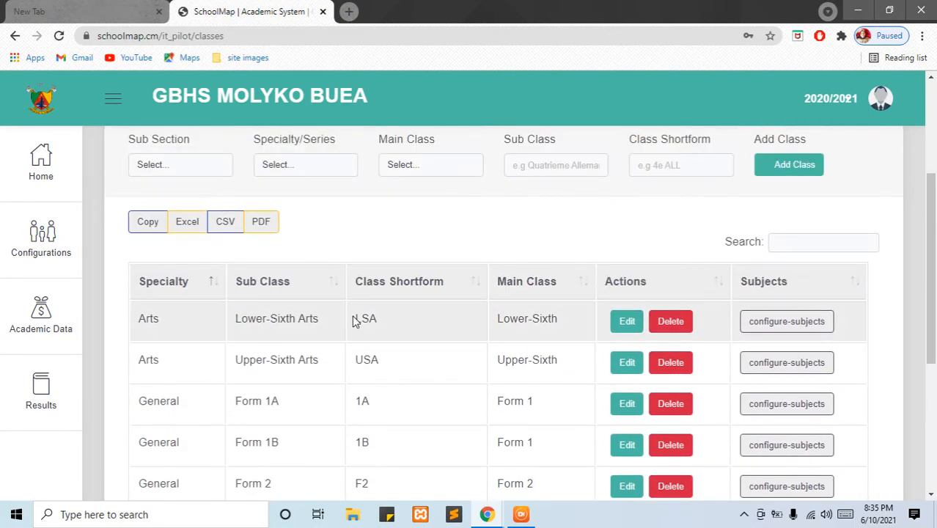
{"action": "scroll", "coordinate": [352, 321], "scroll_direction": "up", "scroll_amount": 3}
{"action": "scroll", "coordinate": [352, 320], "scroll_direction": "down", "scroll_amount": 1}
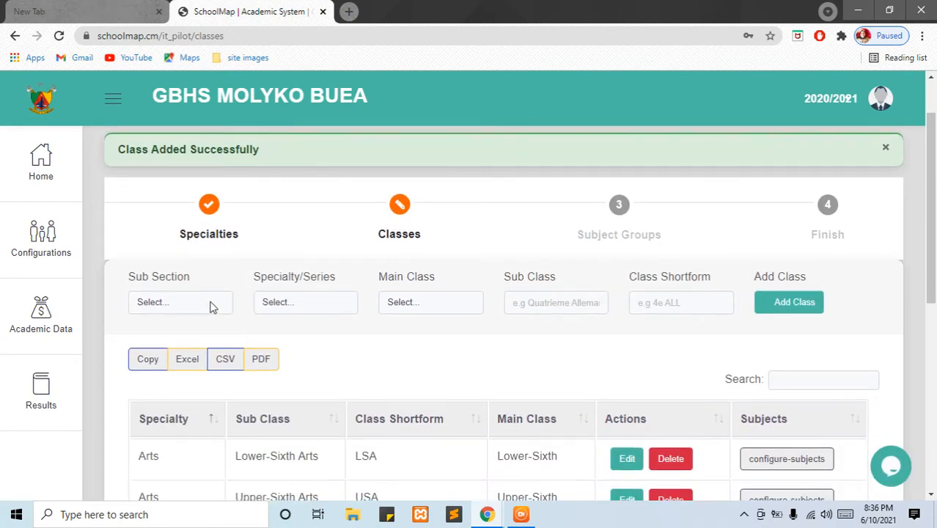
Step: Select General Anglo sub section, Science specialty and Upper-Sixth main class
{"action": "left_click", "coordinate": [209, 302]}
{"action": "left_click", "coordinate": [196, 333]}
{"action": "left_click", "coordinate": [265, 308]}
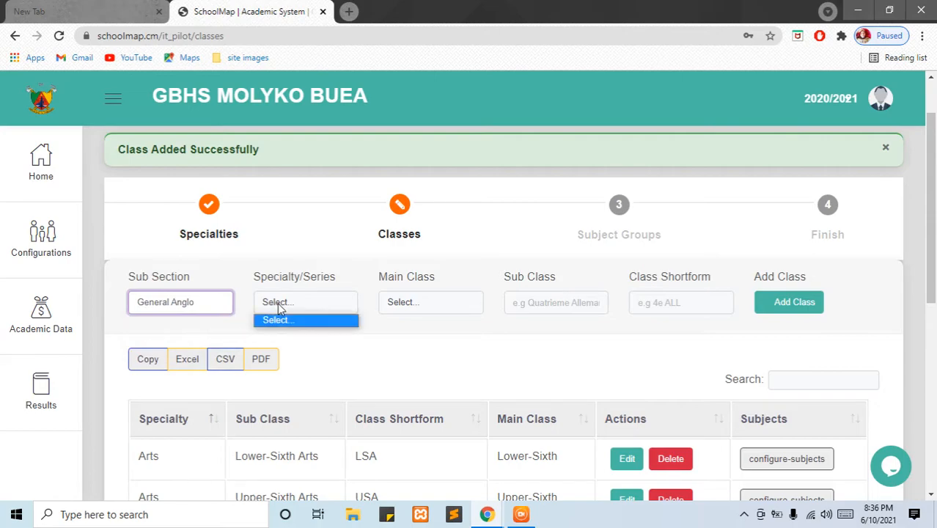
{"action": "left_click", "coordinate": [293, 308]}
{"action": "left_click", "coordinate": [293, 308]}
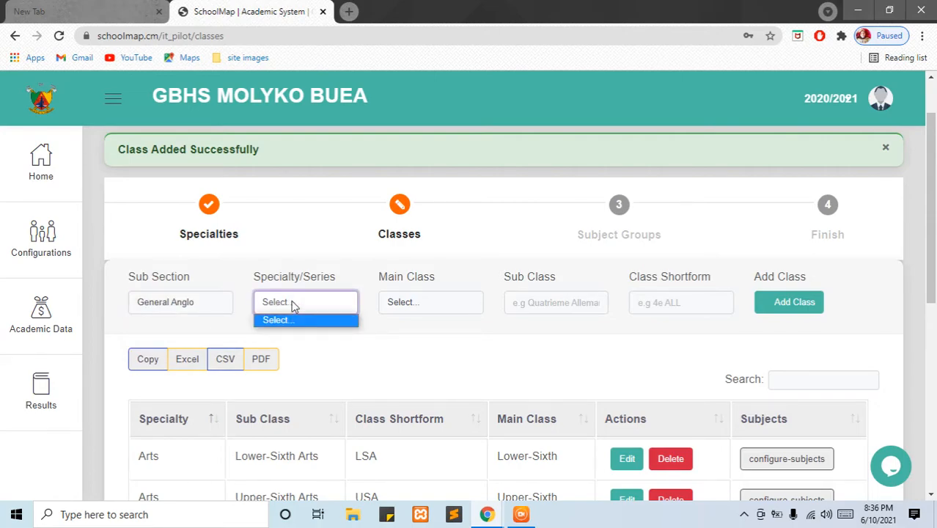
{"action": "left_click", "coordinate": [299, 304]}
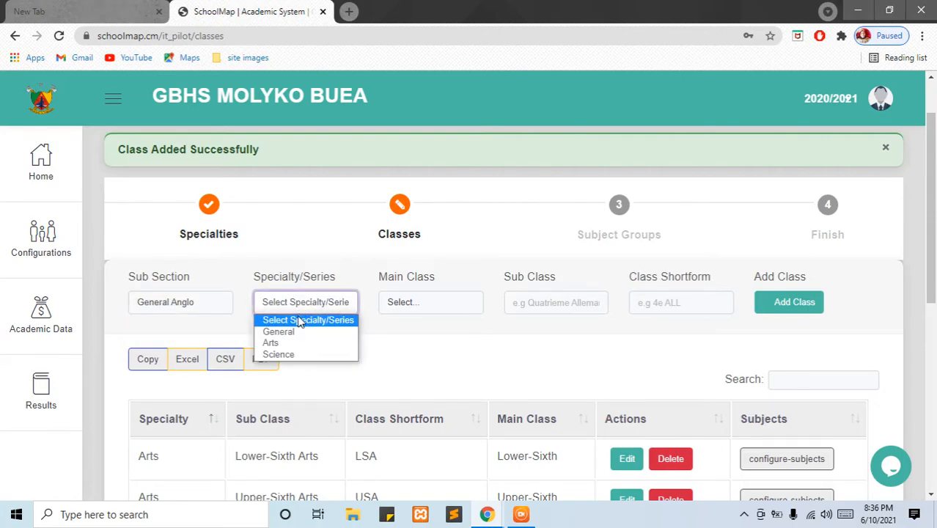
{"action": "left_click", "coordinate": [293, 355]}
{"action": "left_click", "coordinate": [404, 309]}
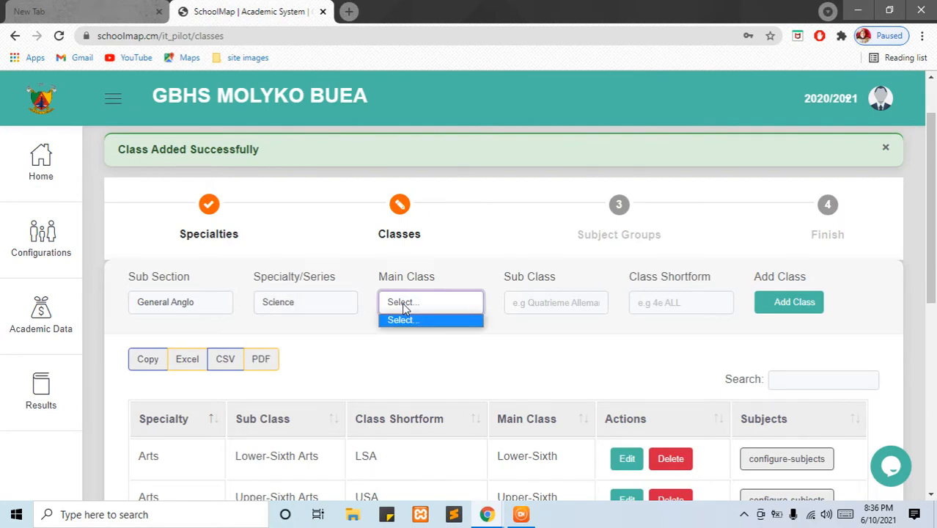
{"action": "left_click", "coordinate": [404, 305]}
{"action": "left_click", "coordinate": [414, 332]}
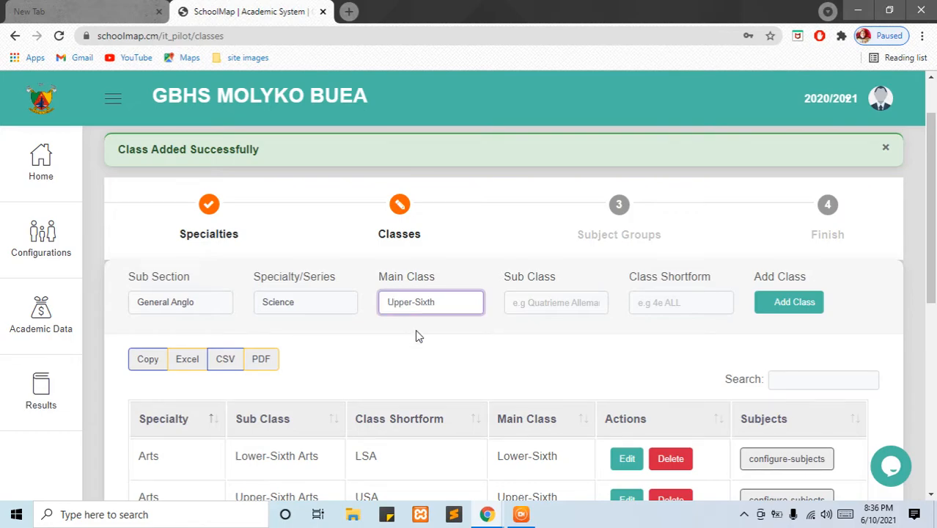
Step: Enter sub class Upper-Sixth Science with shortform USS and add the class
{"action": "left_click", "coordinate": [549, 309]}
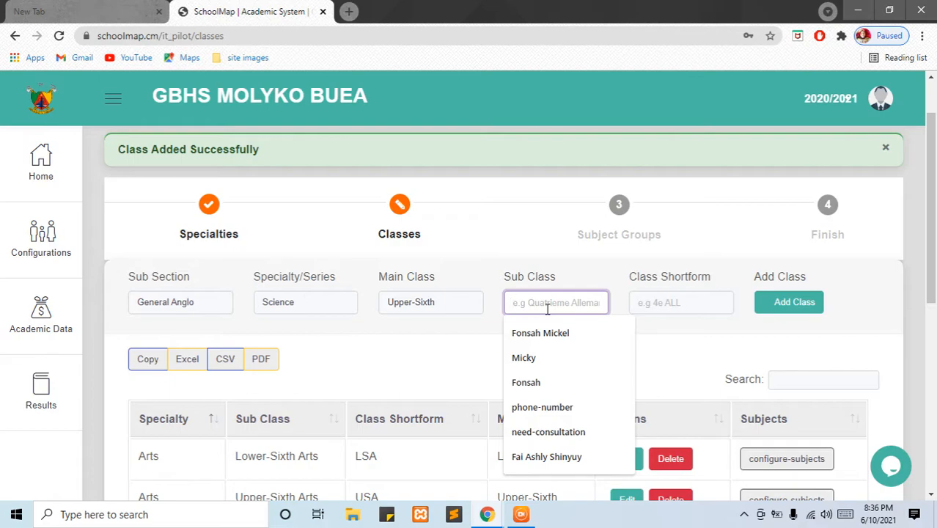
{"action": "type", "text": "u"}
{"action": "key", "text": "BackSpace"}
{"action": "type", "text": "U"}
{"action": "key", "text": "Down"}
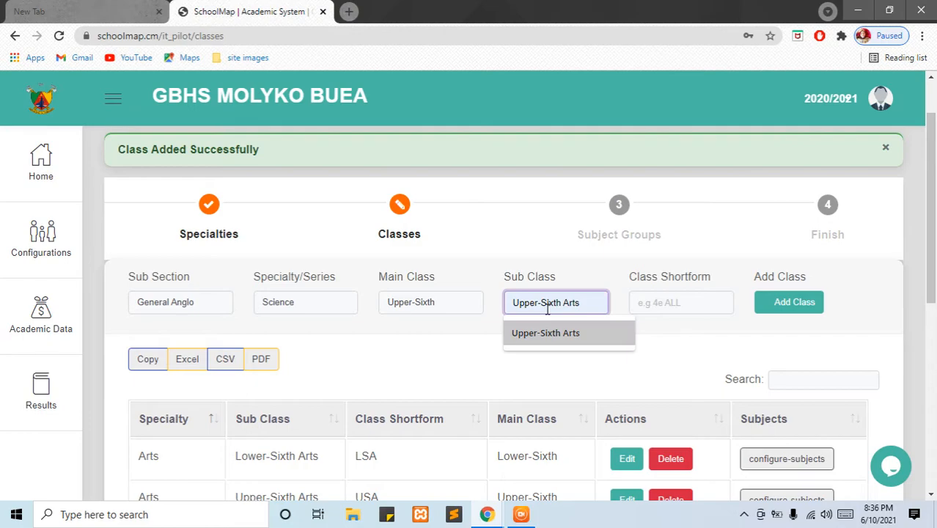
{"action": "key", "text": "BackSpace"}
{"action": "key", "text": "BackSpace"}
{"action": "key", "text": "BackSpace"}
{"action": "key", "text": "BackSpace"}
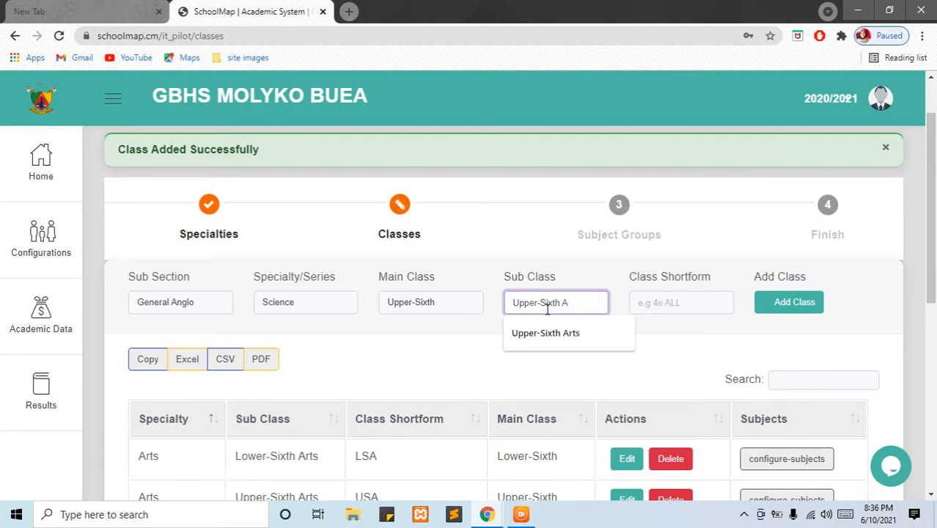
{"action": "type", "text": "s"}
{"action": "key", "text": "BackSpace"}
{"action": "type", "text": "S"}
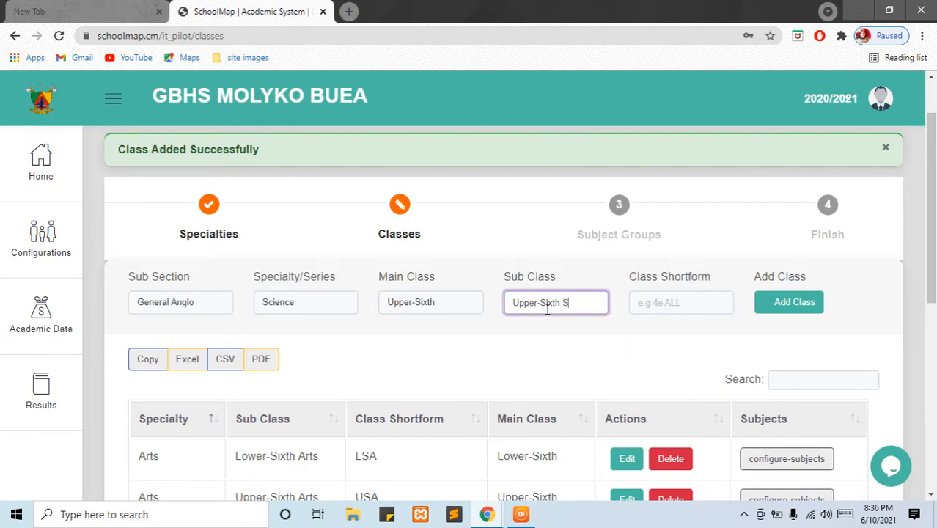
{"action": "type", "text": "cience"}
{"action": "key", "text": "Tab"}
{"action": "type", "text": "USS"}
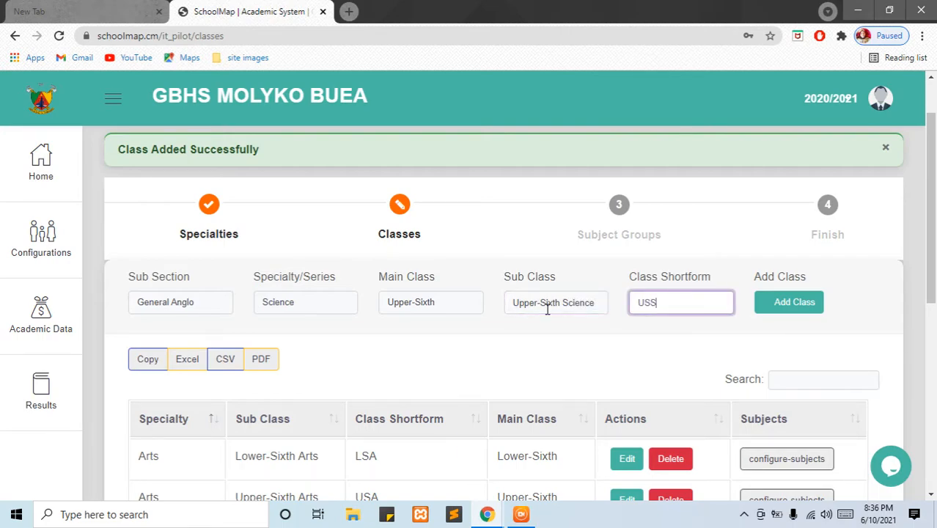
{"action": "left_click", "coordinate": [765, 308]}
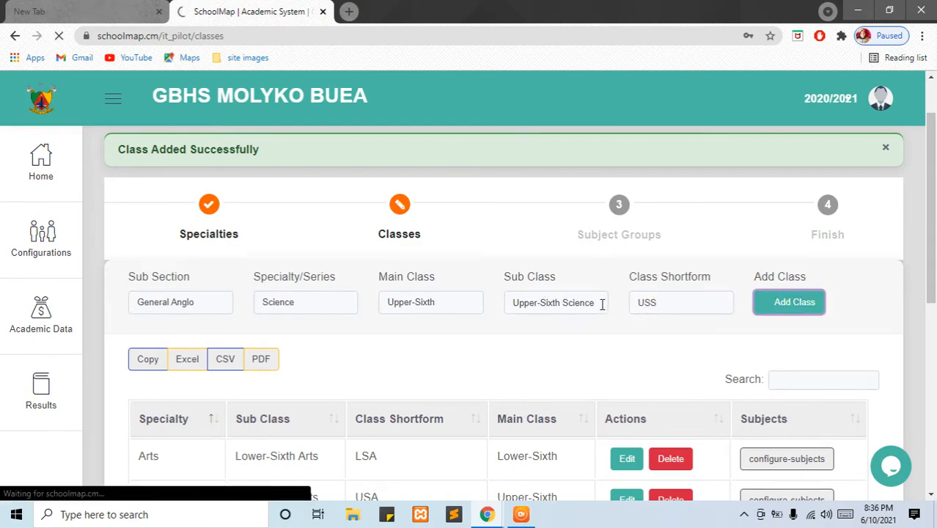
Step: Scroll the reloaded classes table, then switch to the recorder and back to SchoolMap
{"action": "scroll", "coordinate": [330, 306], "scroll_direction": "down", "scroll_amount": 5}
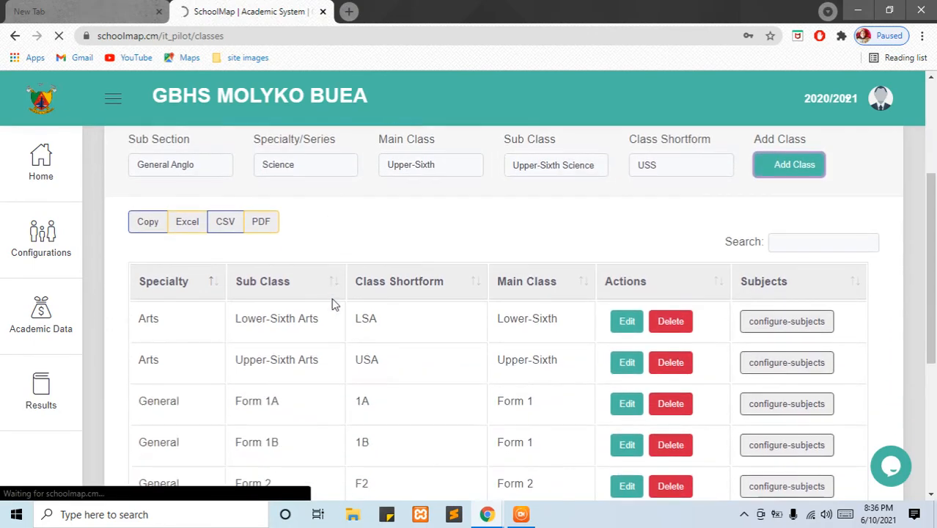
{"action": "scroll", "coordinate": [333, 299], "scroll_direction": "up", "scroll_amount": 3}
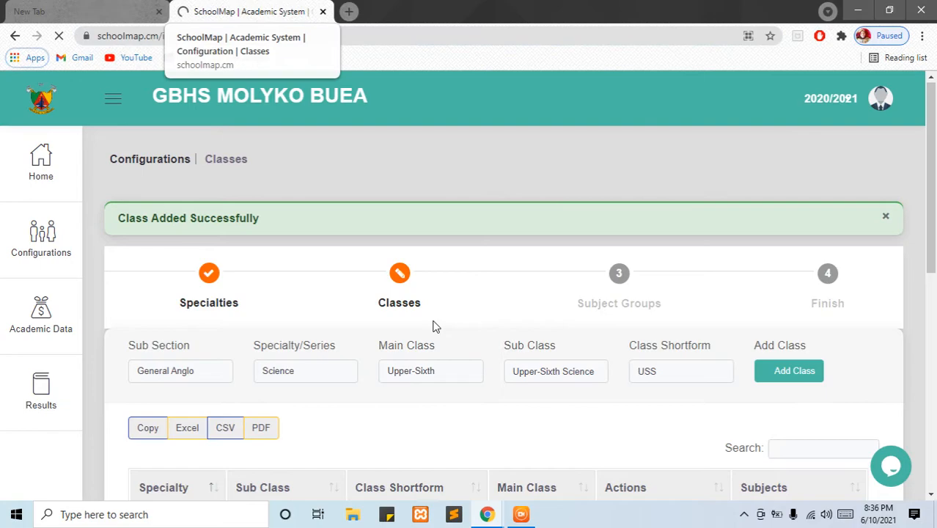
{"action": "scroll", "coordinate": [241, 340], "scroll_direction": "down", "scroll_amount": 2}
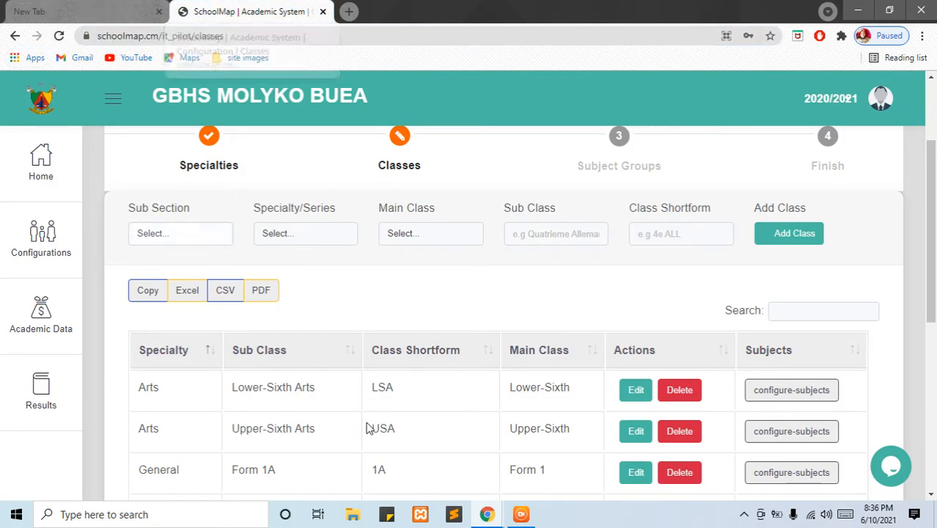
{"action": "key", "text": "alt+Tab"}
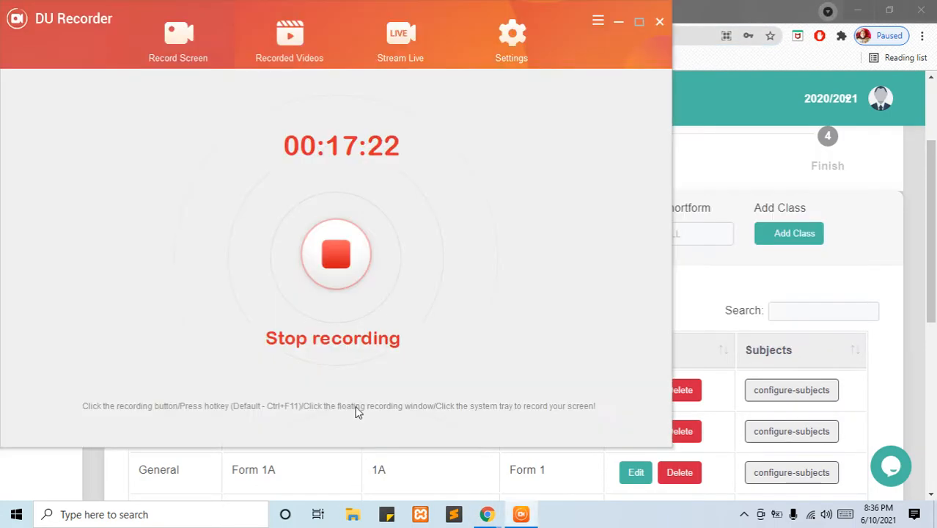
{"action": "key", "text": "alt+Tab"}
Step: Select General Anglo sub section, Science specialty and Lower-Sixth main class
{"action": "left_click", "coordinate": [201, 240]}
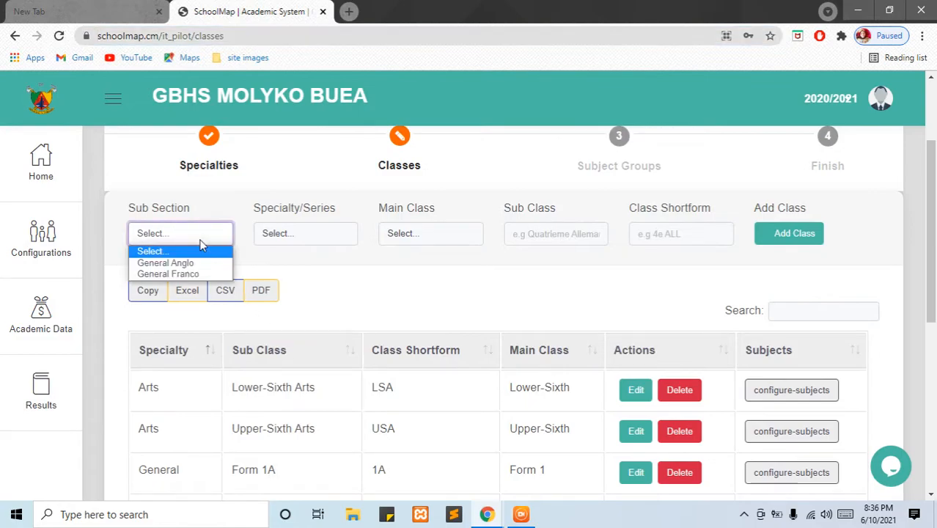
{"action": "left_click", "coordinate": [187, 261]}
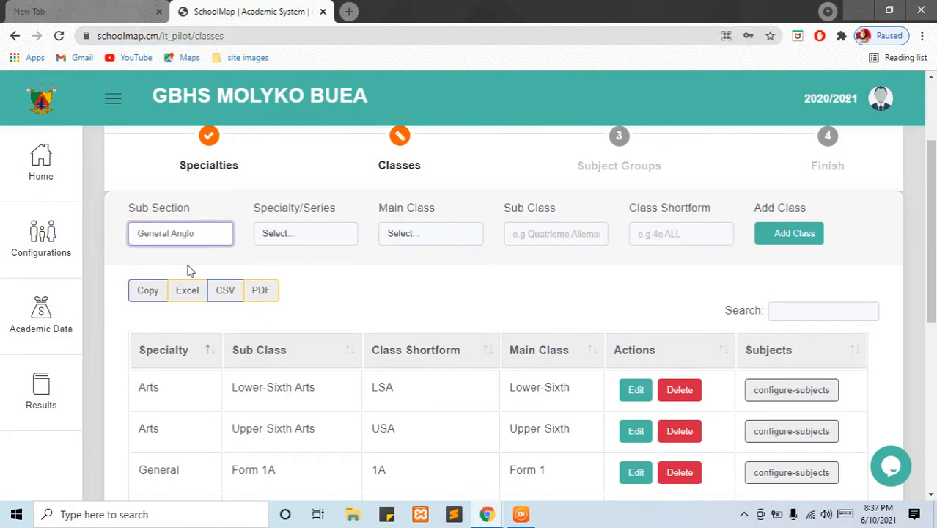
{"action": "left_click", "coordinate": [283, 242]}
{"action": "left_click", "coordinate": [249, 249]}
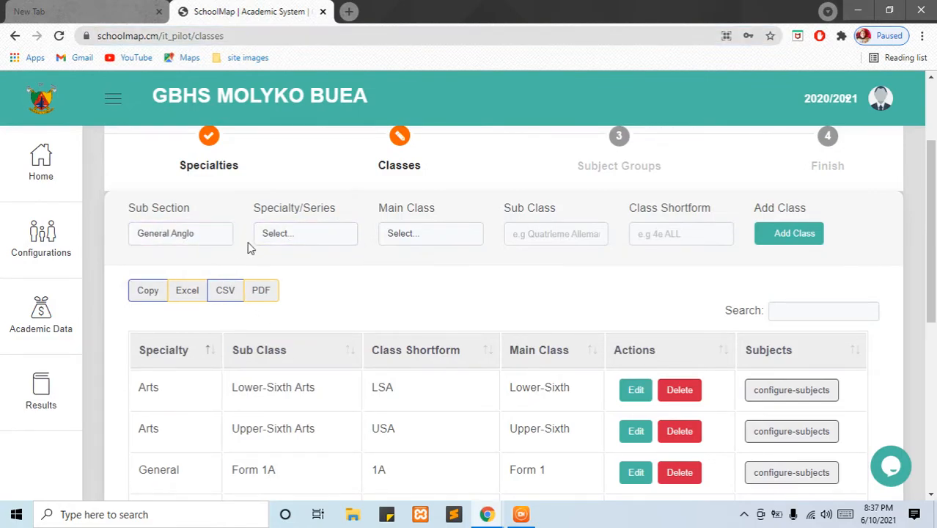
{"action": "left_click", "coordinate": [297, 240]}
{"action": "left_click", "coordinate": [297, 240]}
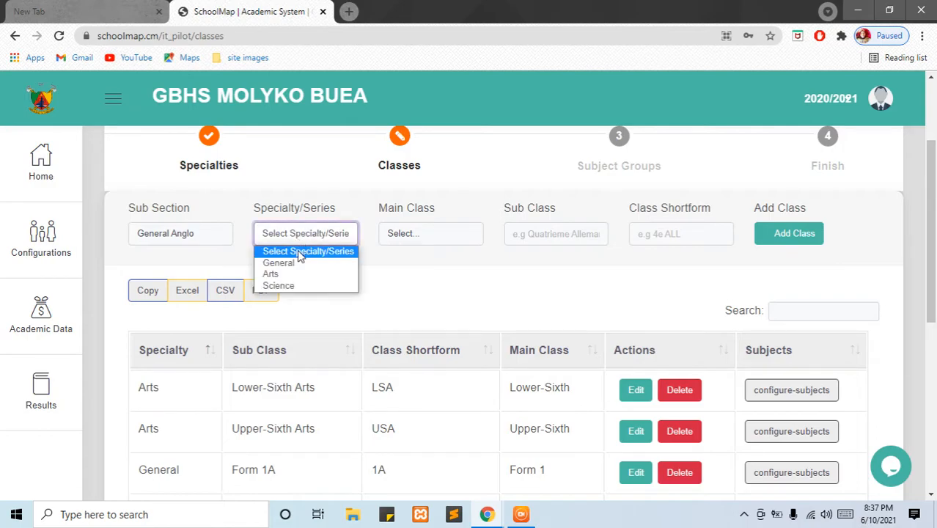
{"action": "left_click", "coordinate": [293, 282]}
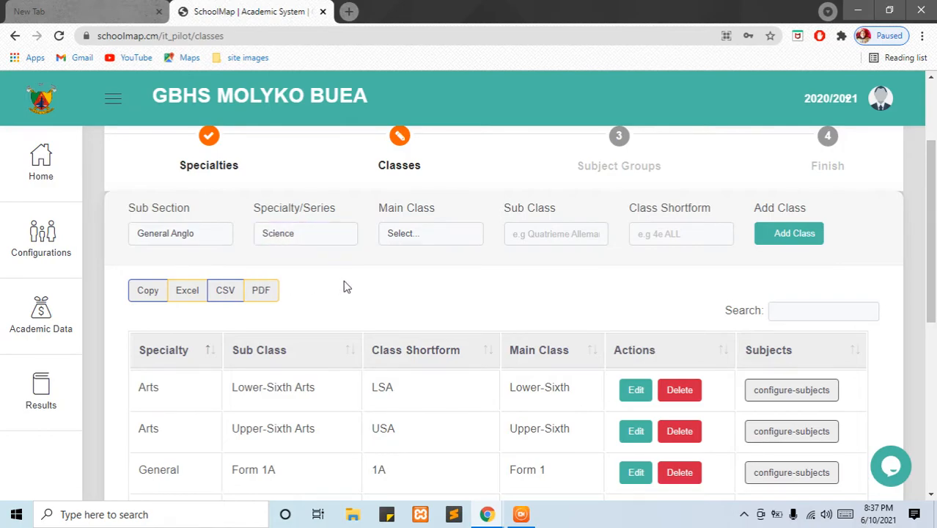
{"action": "left_click", "coordinate": [406, 237]}
{"action": "left_click", "coordinate": [406, 235]}
{"action": "left_click", "coordinate": [405, 235]}
{"action": "left_click", "coordinate": [406, 235]}
{"action": "left_click", "coordinate": [408, 240]}
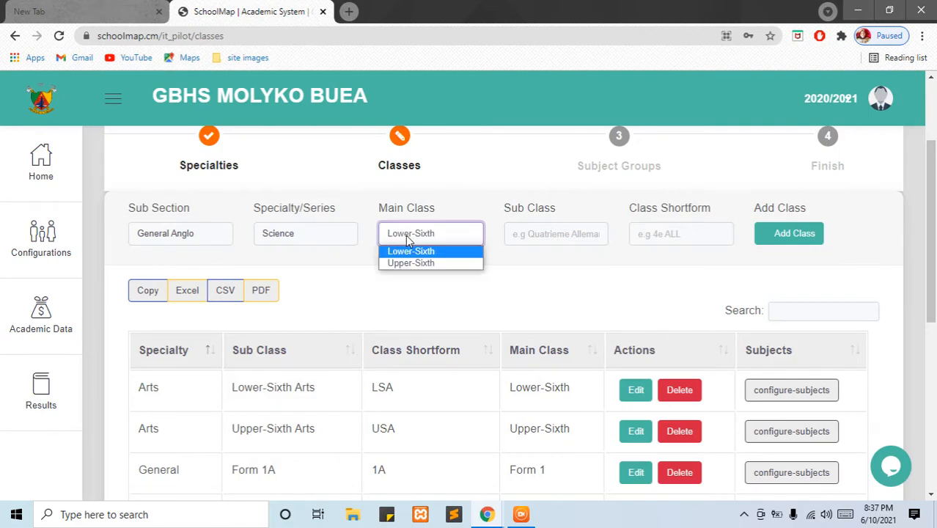
{"action": "left_click", "coordinate": [411, 251]}
Step: Enter sub class Lower-Sixth Science with shortform LSS and add the class
{"action": "left_click", "coordinate": [555, 235]}
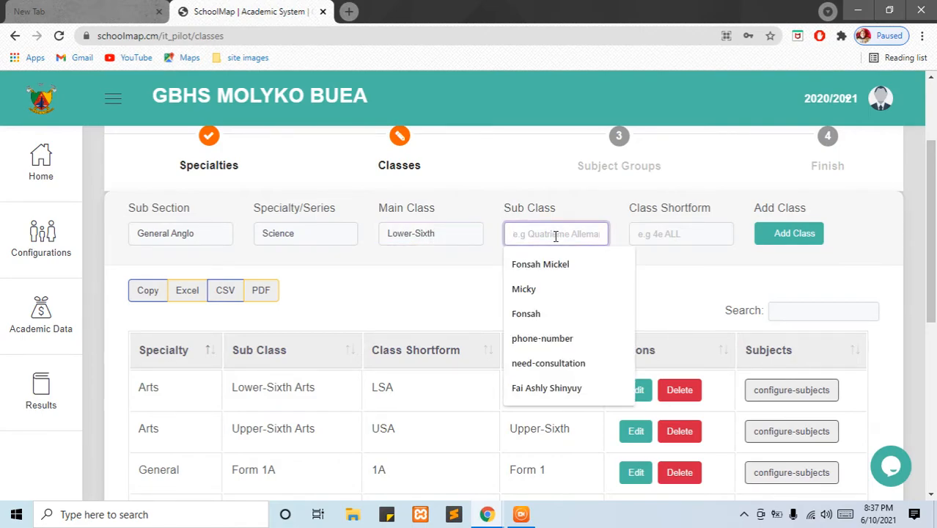
{"action": "type", "text": "L"}
{"action": "key", "text": "BackSpace"}
{"action": "type", "text": "Lowe"}
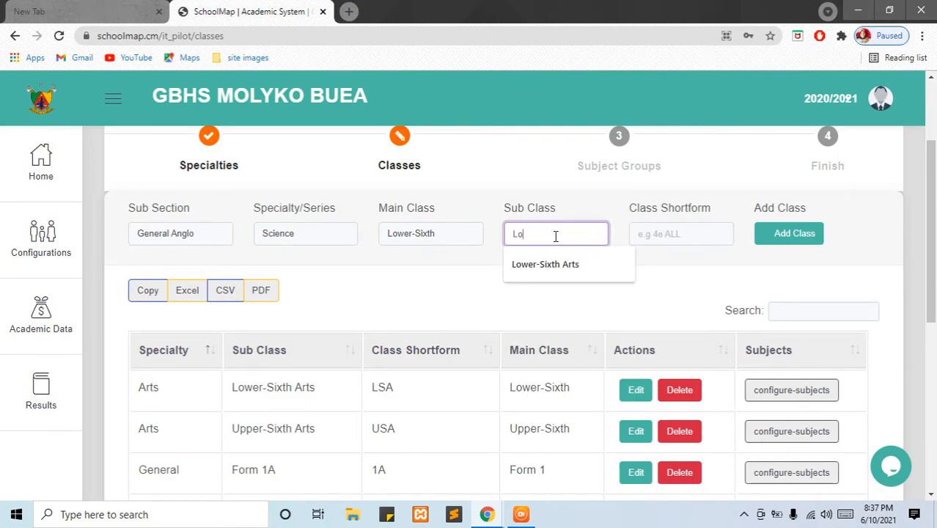
{"action": "key", "text": "Down"}
{"action": "key", "text": "Return"}
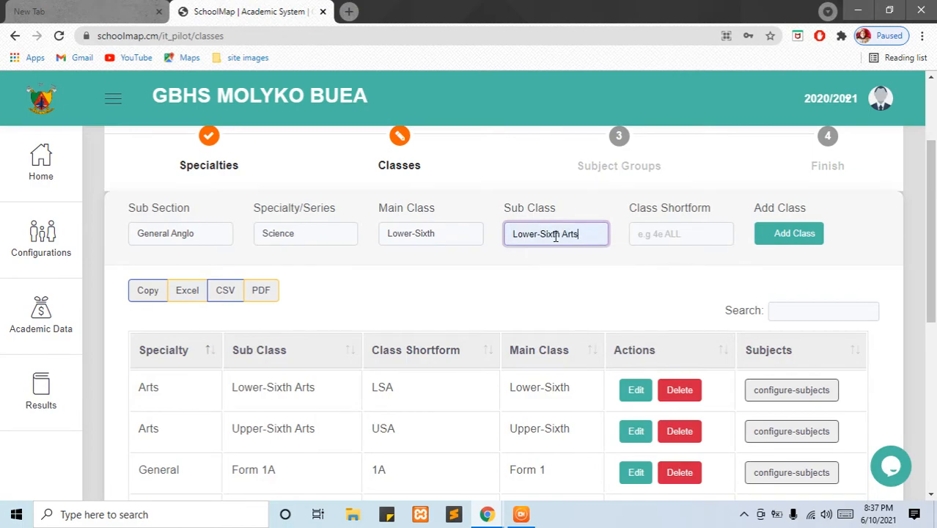
{"action": "key", "text": "BackSpace"}
{"action": "key", "text": "BackSpace"}
{"action": "key", "text": "BackSpace"}
{"action": "key", "text": "BackSpace"}
{"action": "type", "text": "S"}
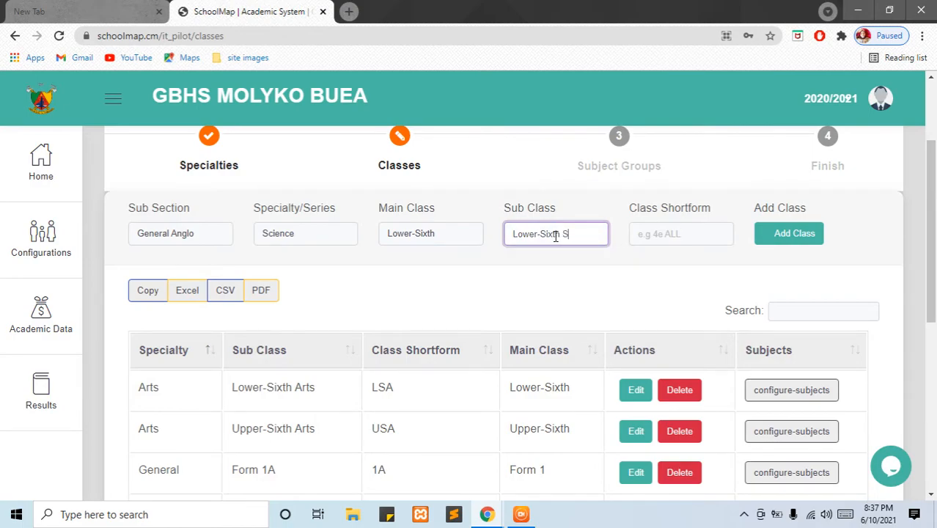
{"action": "type", "text": "cience"}
{"action": "key", "text": "Tab"}
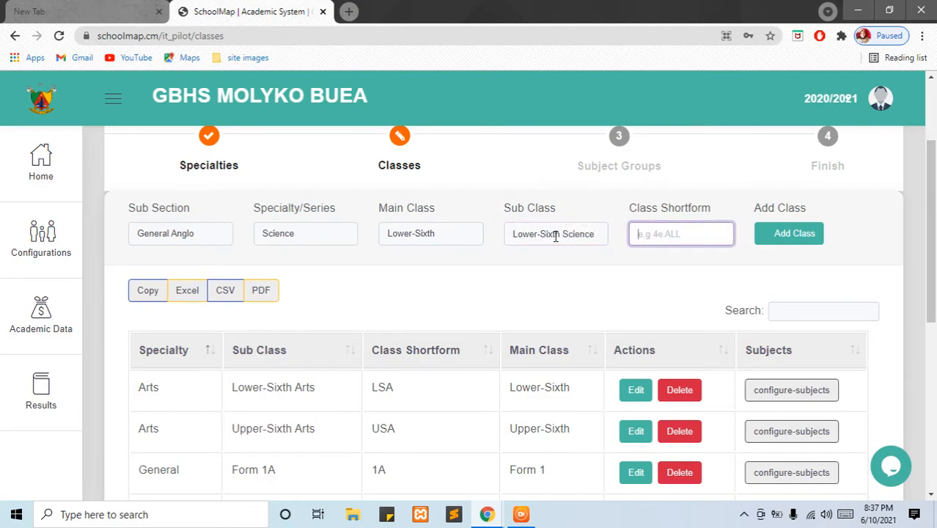
{"action": "type", "text": "LSS"}
{"action": "left_click", "coordinate": [779, 235]}
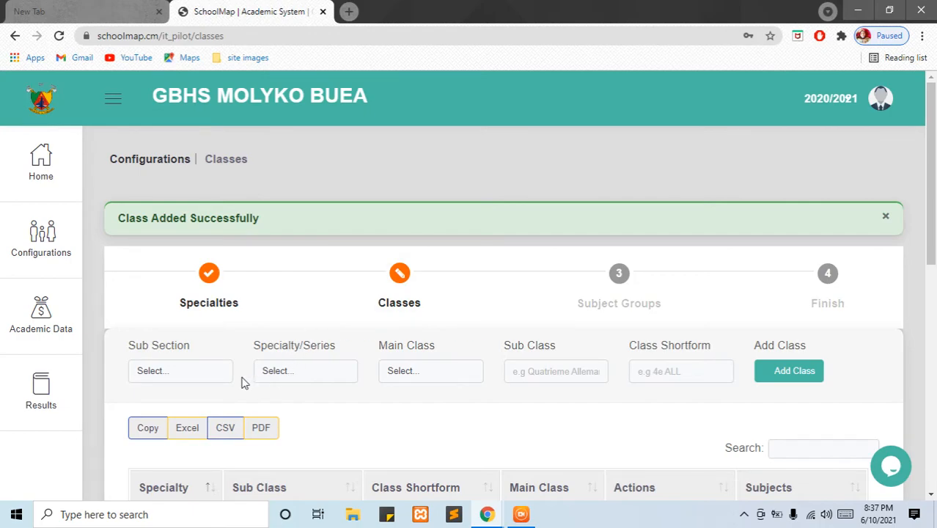
Step: Fill the class form with General Franco sub section, Generale specialty and Sixieme main class
{"action": "left_click", "coordinate": [215, 377]}
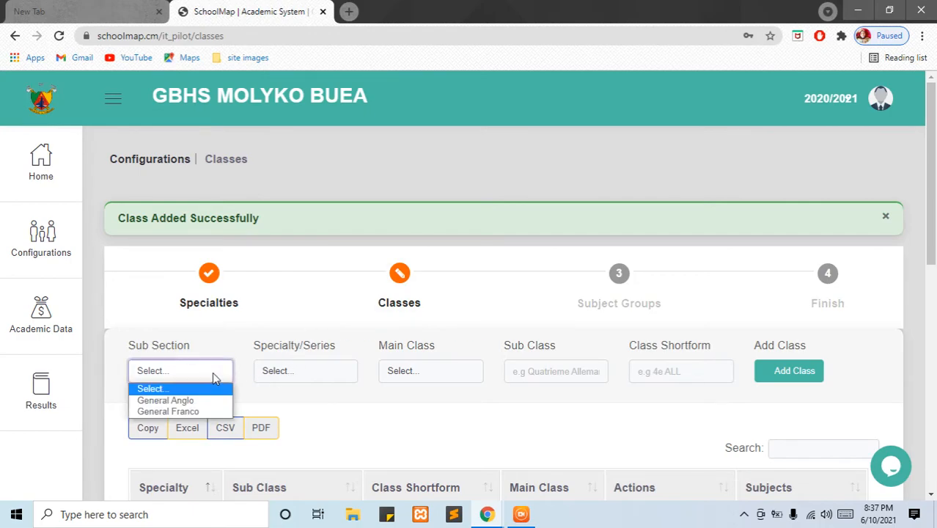
{"action": "left_click", "coordinate": [212, 412]}
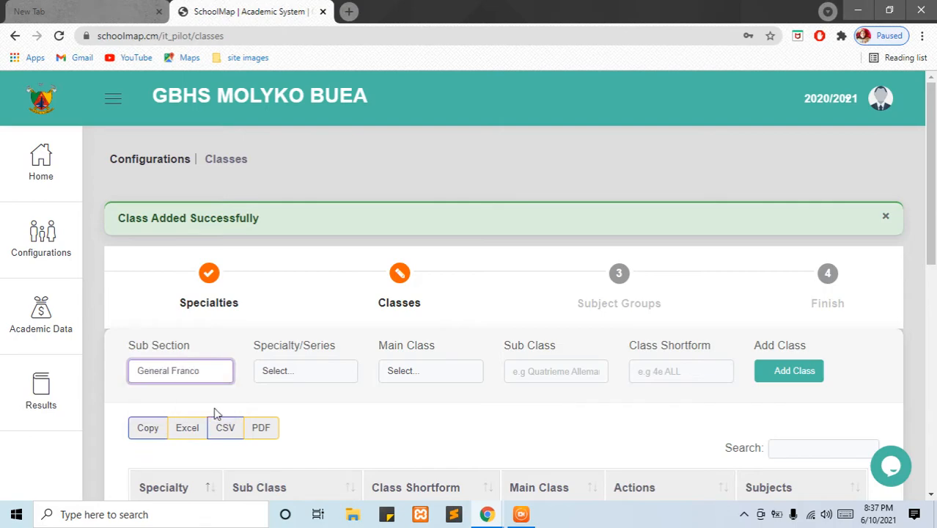
{"action": "left_click", "coordinate": [315, 373]}
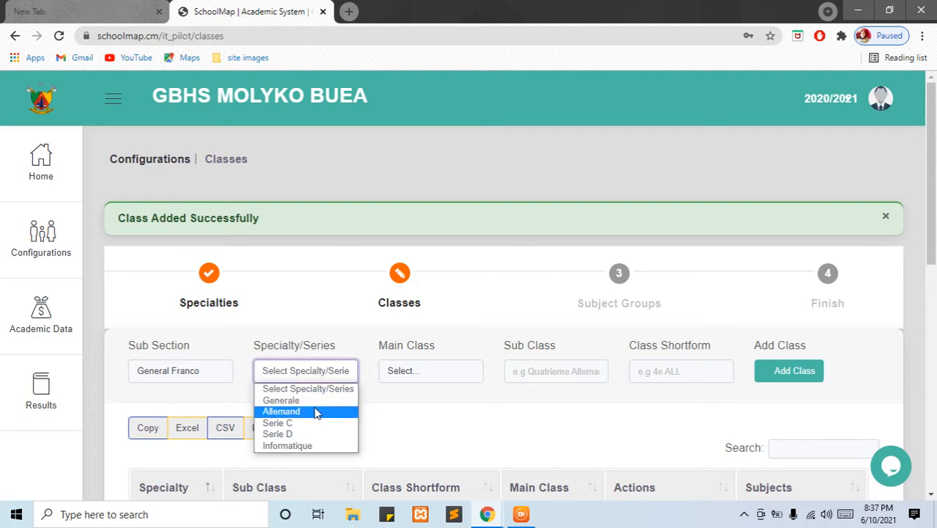
{"action": "left_click", "coordinate": [318, 400]}
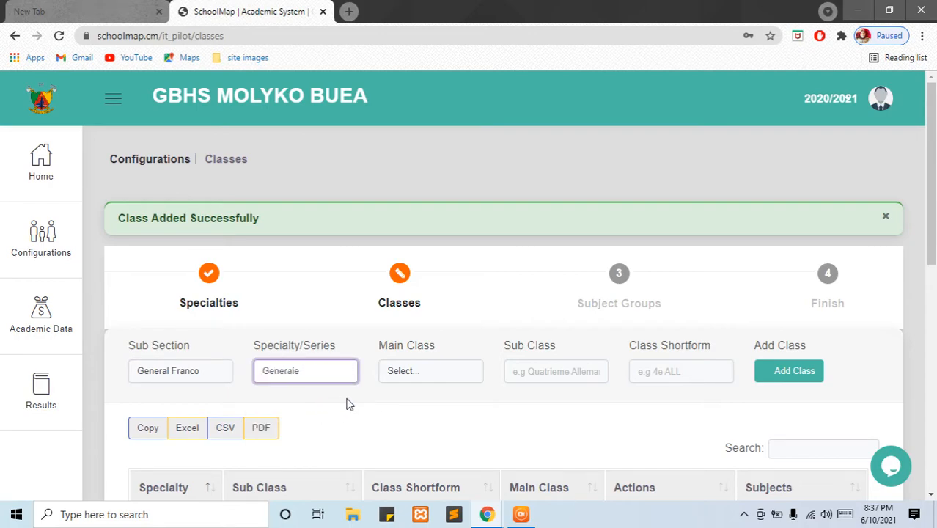
{"action": "left_click", "coordinate": [388, 391]}
{"action": "left_click", "coordinate": [412, 376]}
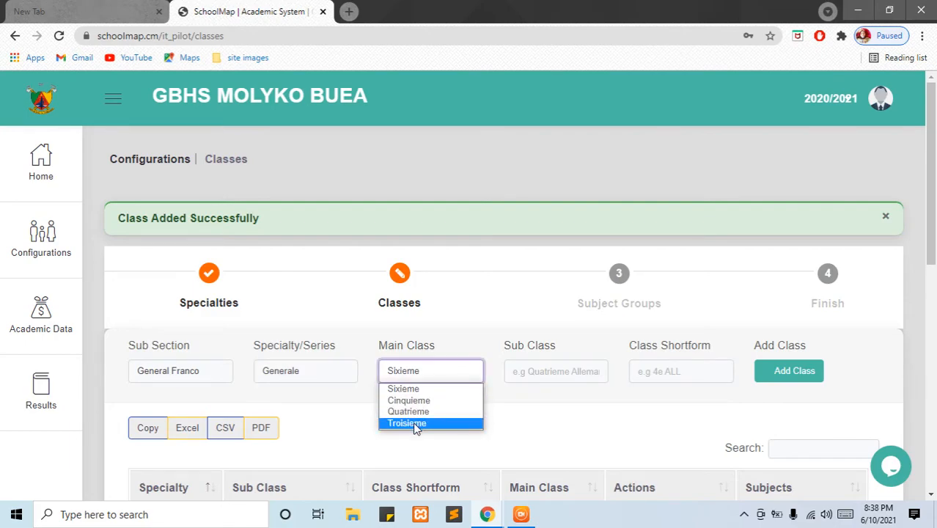
{"action": "left_click", "coordinate": [342, 377]}
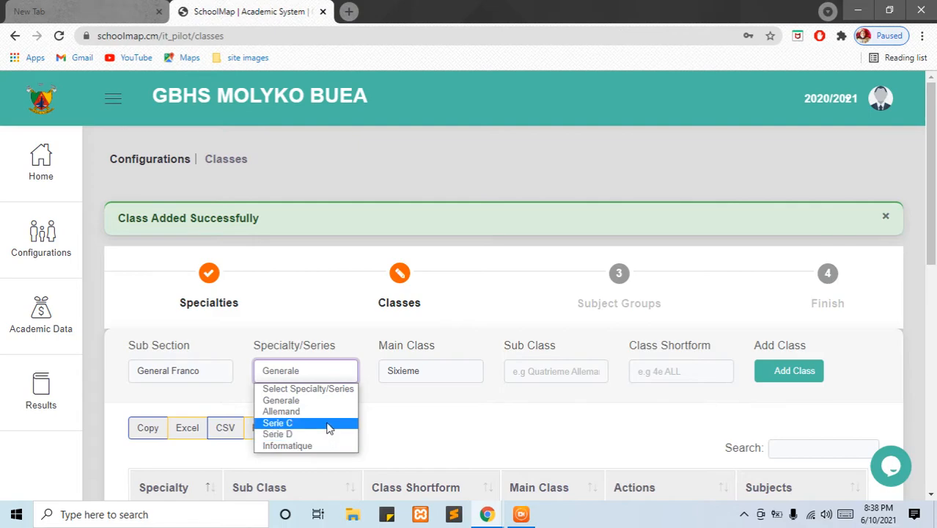
{"action": "left_click", "coordinate": [399, 417]}
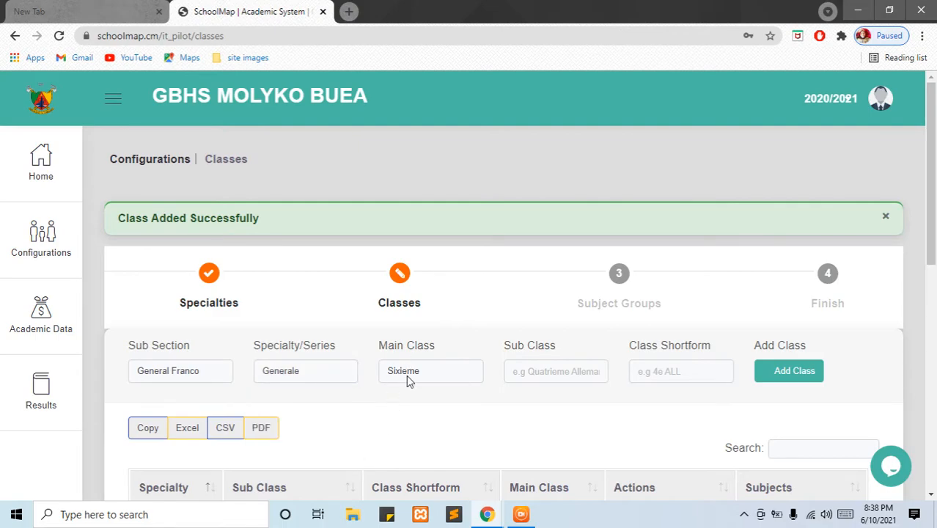
Step: Scroll through the saved classes table and bring up the Configurations submenu
{"action": "scroll", "coordinate": [362, 365], "scroll_direction": "down", "scroll_amount": 5}
{"action": "scroll", "coordinate": [366, 372], "scroll_direction": "down", "scroll_amount": 3}
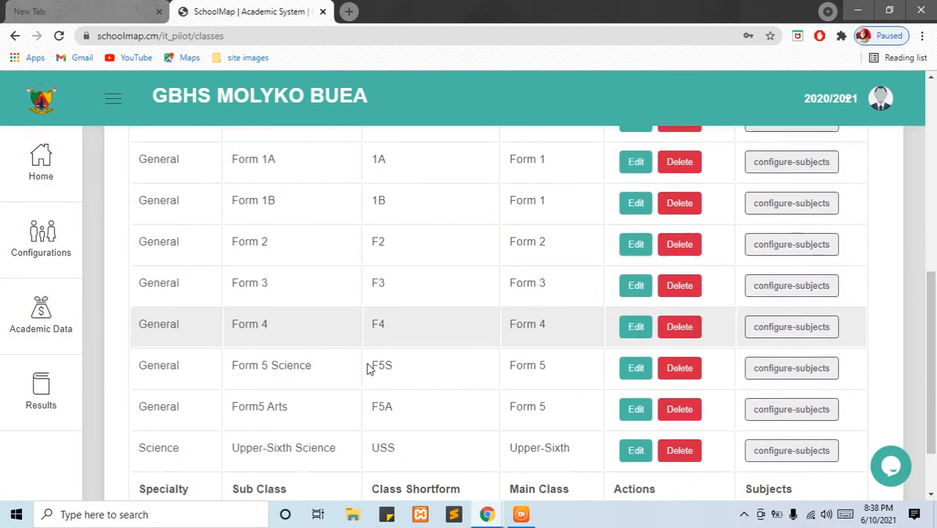
{"action": "scroll", "coordinate": [359, 379], "scroll_direction": "up", "scroll_amount": 3}
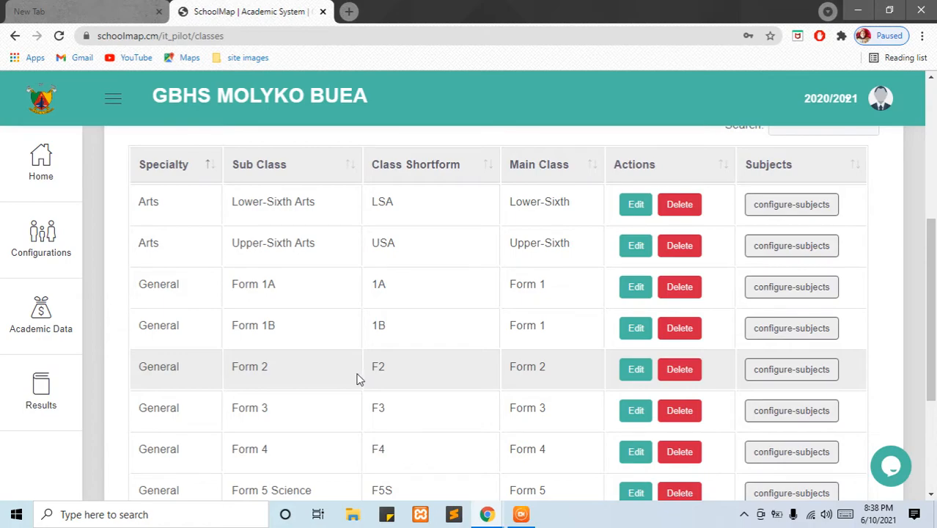
{"action": "scroll", "coordinate": [355, 380], "scroll_direction": "up", "scroll_amount": 3}
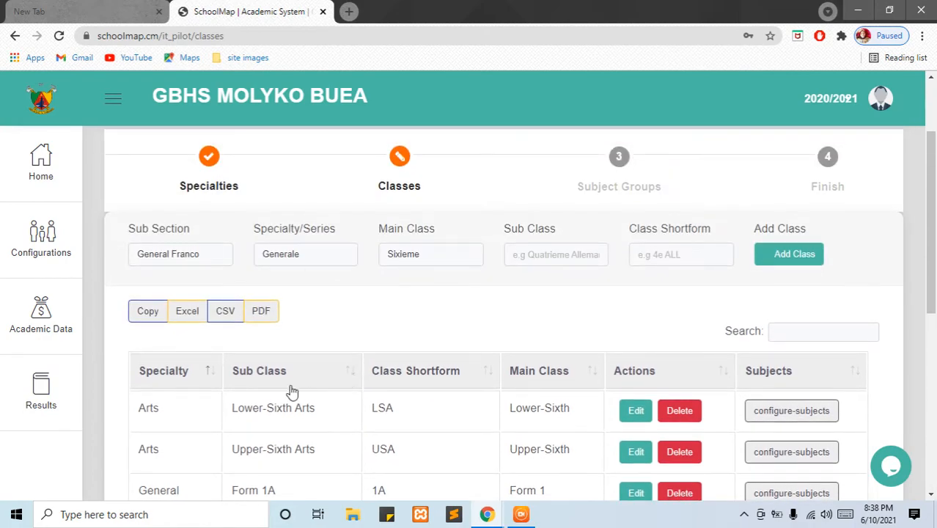
{"action": "scroll", "coordinate": [437, 370], "scroll_direction": "down", "scroll_amount": 1}
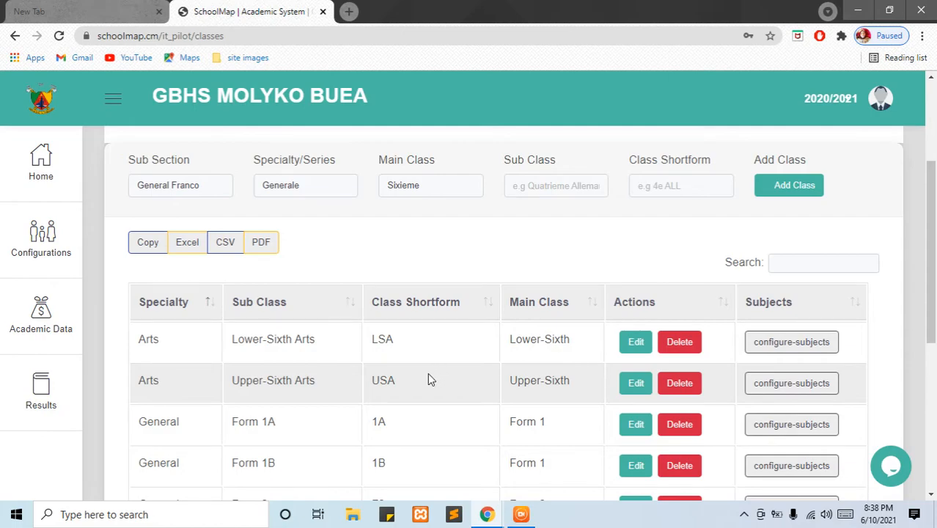
{"action": "mouse_move", "coordinate": [44, 258]}
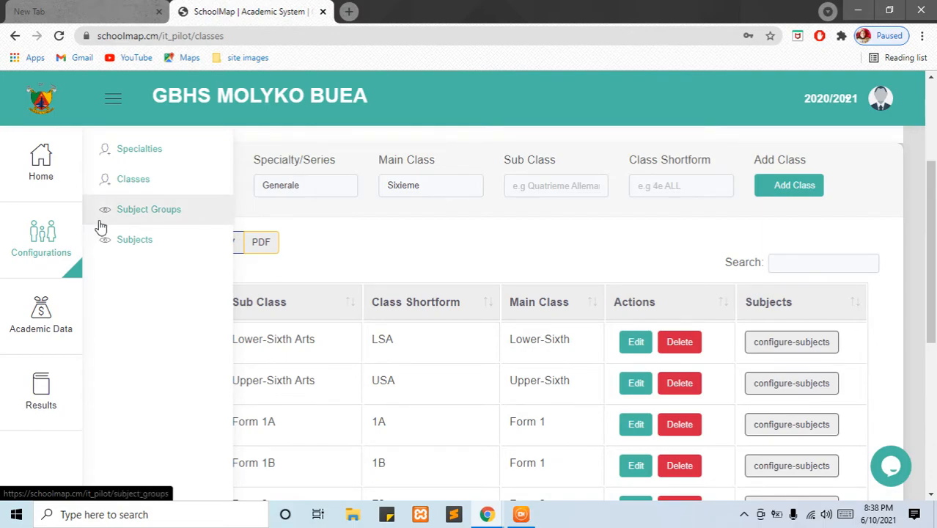
Step: Go to the Subject Groups configuration page and expand its Sub Section dropdown
{"action": "left_click", "coordinate": [150, 223]}
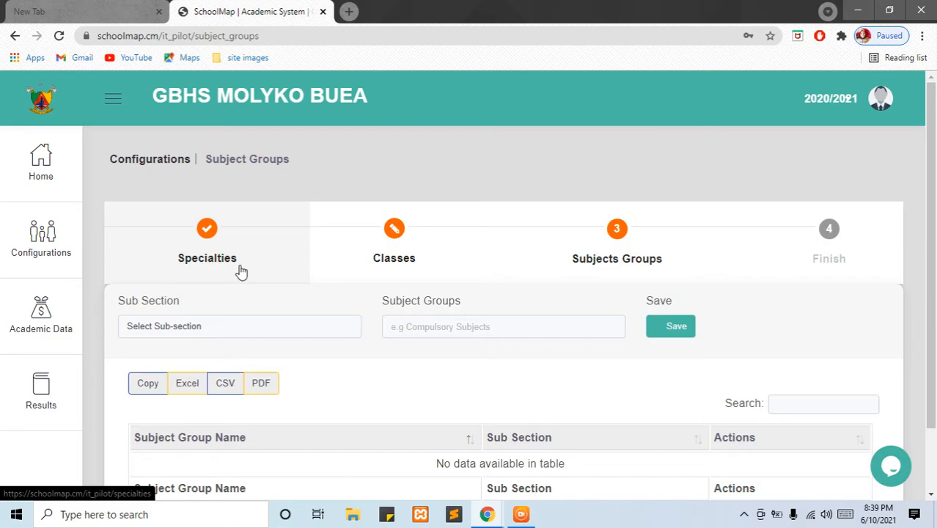
{"action": "left_click", "coordinate": [223, 331]}
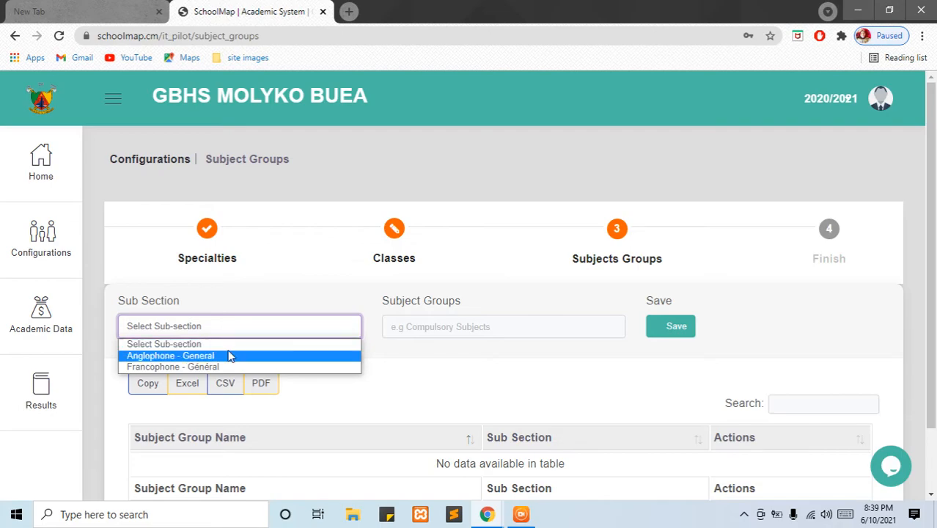
Step: Save a subject group named 'Compulsory Subjects' under Anglophone - General
{"action": "left_click", "coordinate": [230, 356]}
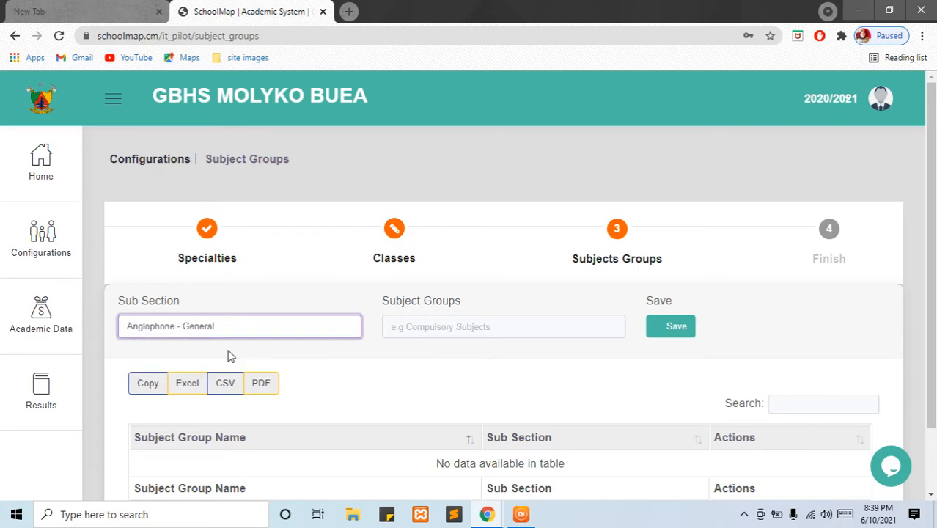
{"action": "left_click", "coordinate": [425, 335]}
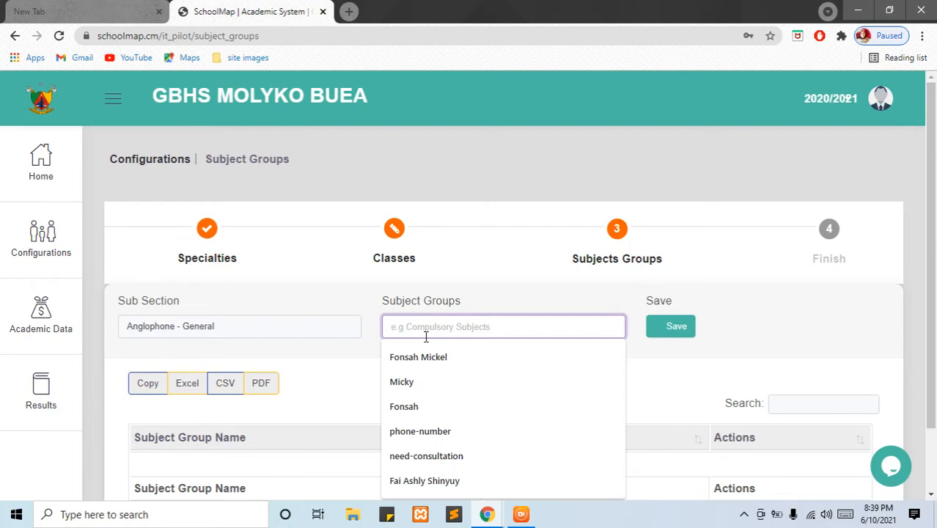
{"action": "type", "text": "Comp"}
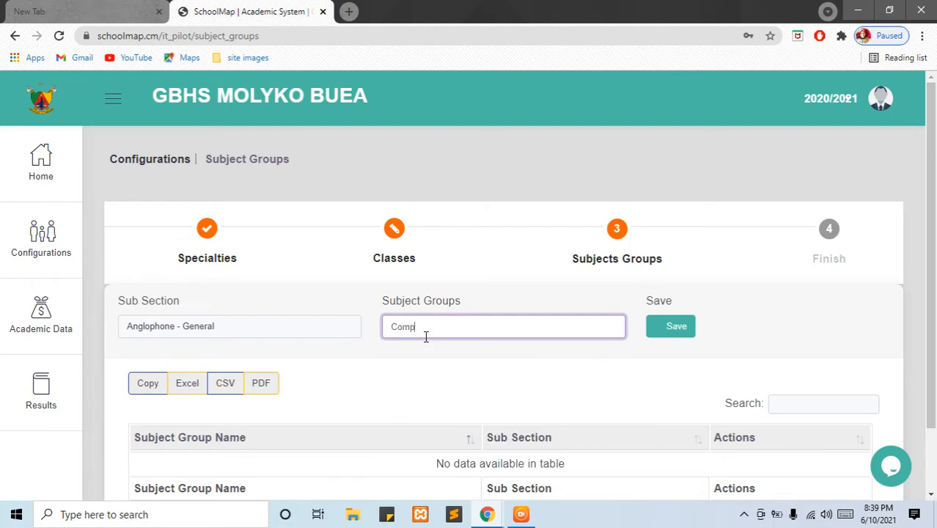
{"action": "type", "text": "ulsory Subjects"}
{"action": "left_click", "coordinate": [663, 335]}
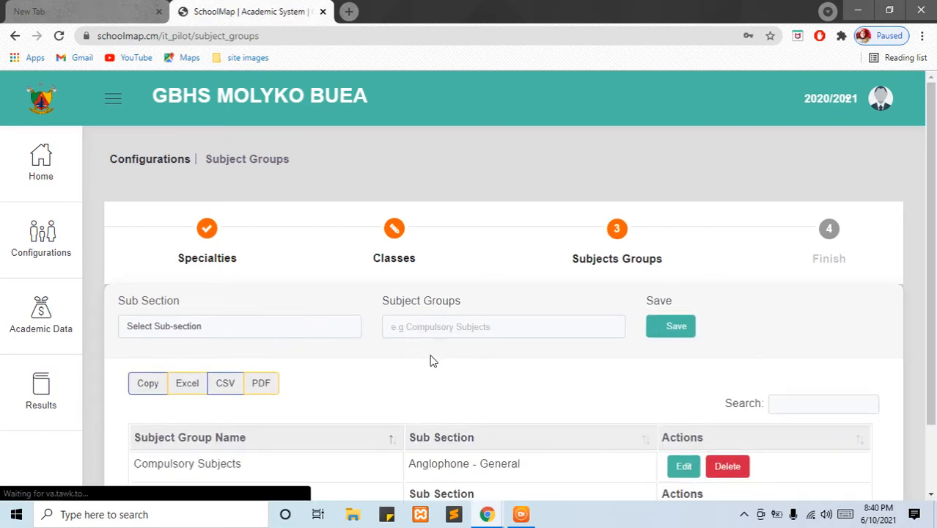
{"action": "left_click", "coordinate": [683, 468]}
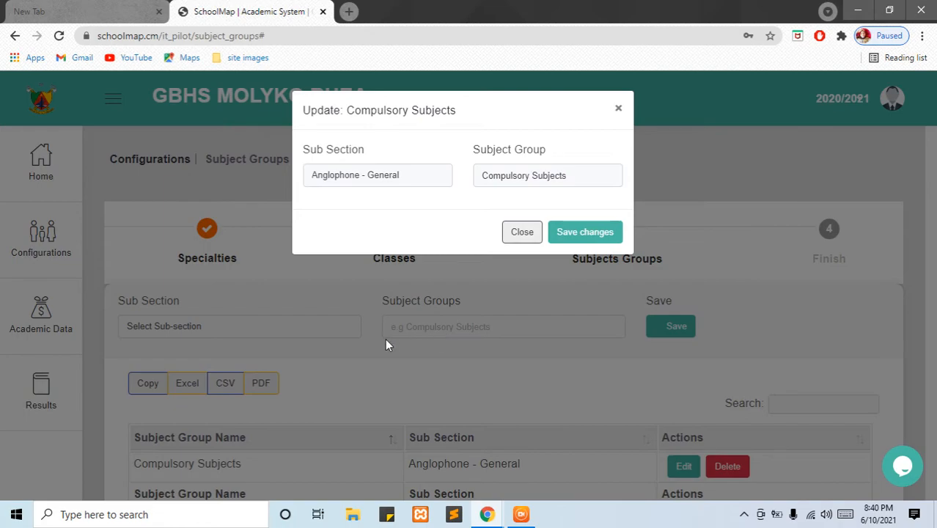
{"action": "left_click", "coordinate": [519, 174]}
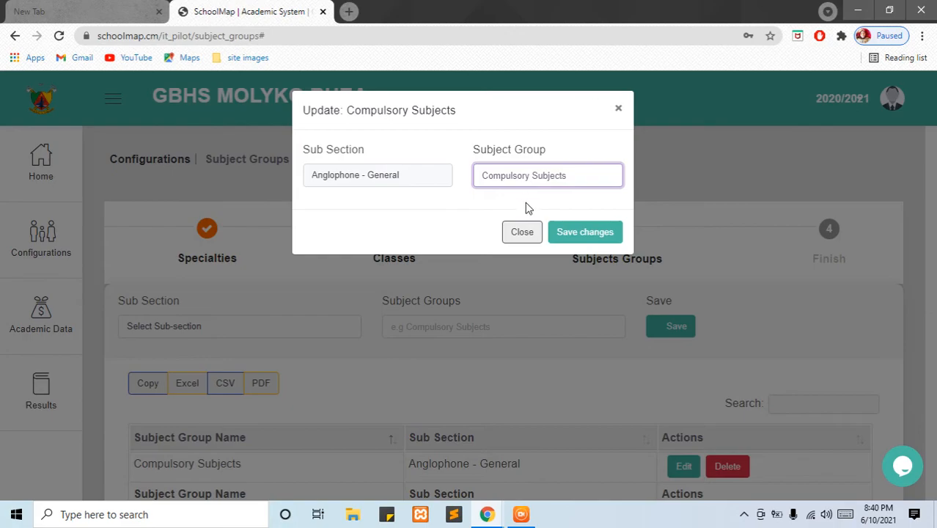
{"action": "left_click", "coordinate": [522, 231]}
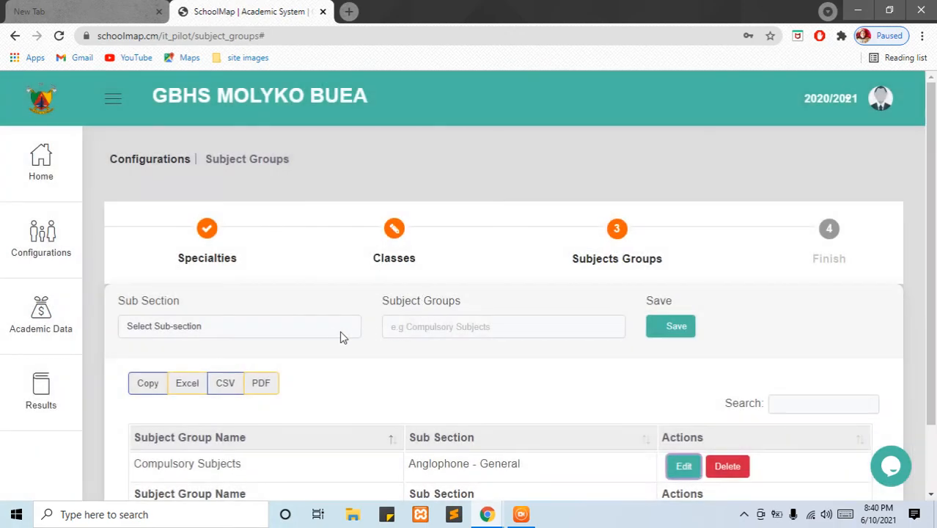
{"action": "left_click", "coordinate": [347, 338]}
Step: Save a subject group named 'Science Subjects' under Anglophone - General
{"action": "left_click", "coordinate": [320, 357]}
{"action": "left_click", "coordinate": [433, 327]}
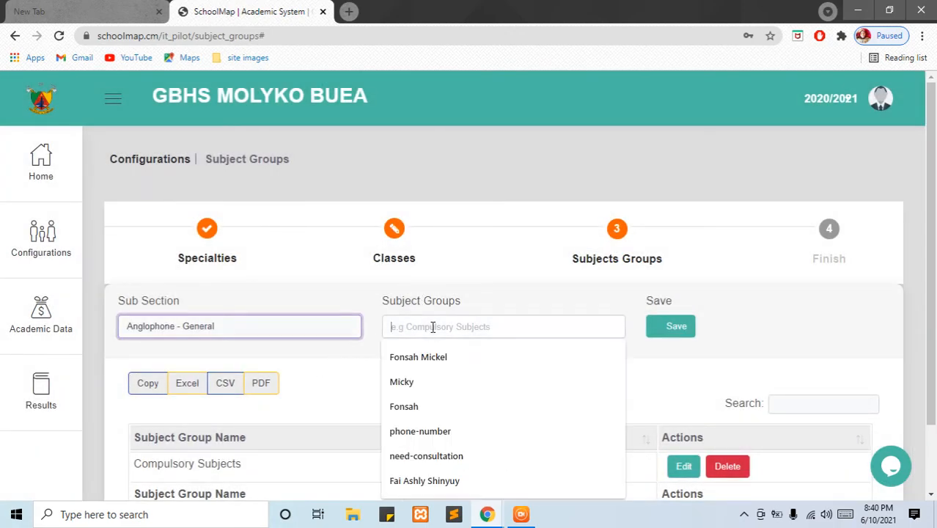
{"action": "type", "text": "S"}
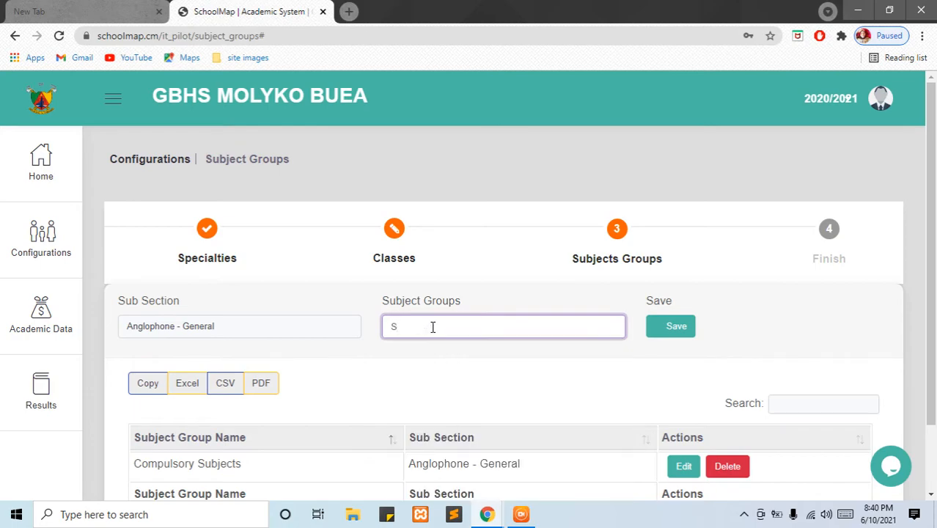
{"action": "type", "text": "cience Subjects"}
{"action": "left_click", "coordinate": [668, 326]}
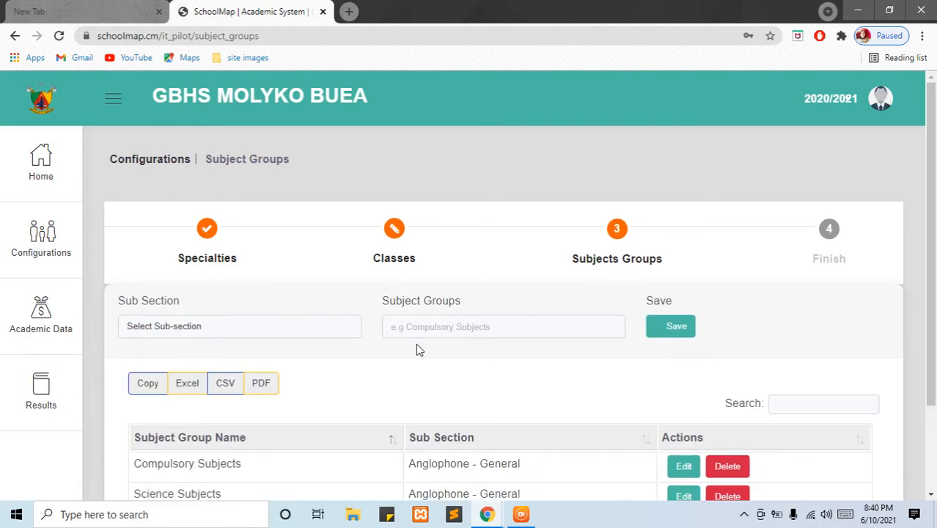
Step: Save a subject group named 'Arts Subjects' under Anglophone - General and review the table
{"action": "left_click", "coordinate": [321, 328]}
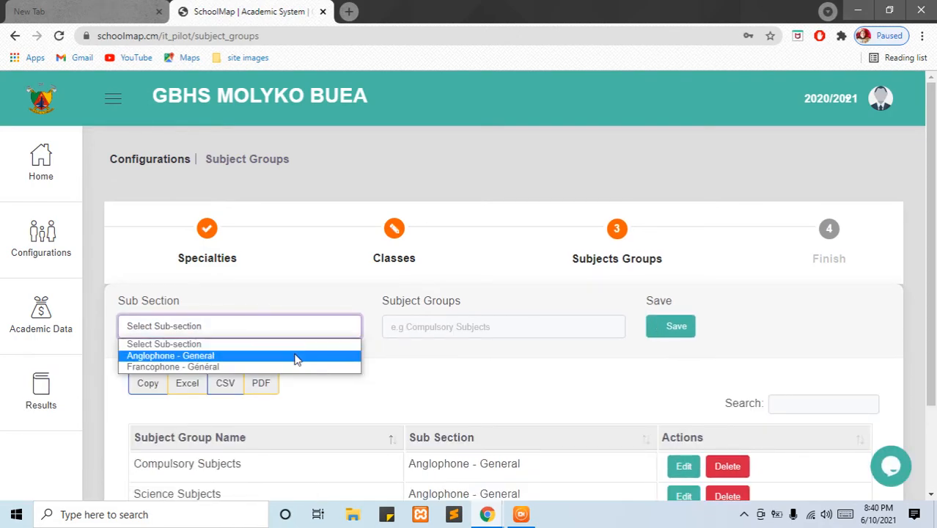
{"action": "left_click", "coordinate": [296, 359]}
{"action": "left_click", "coordinate": [401, 329]}
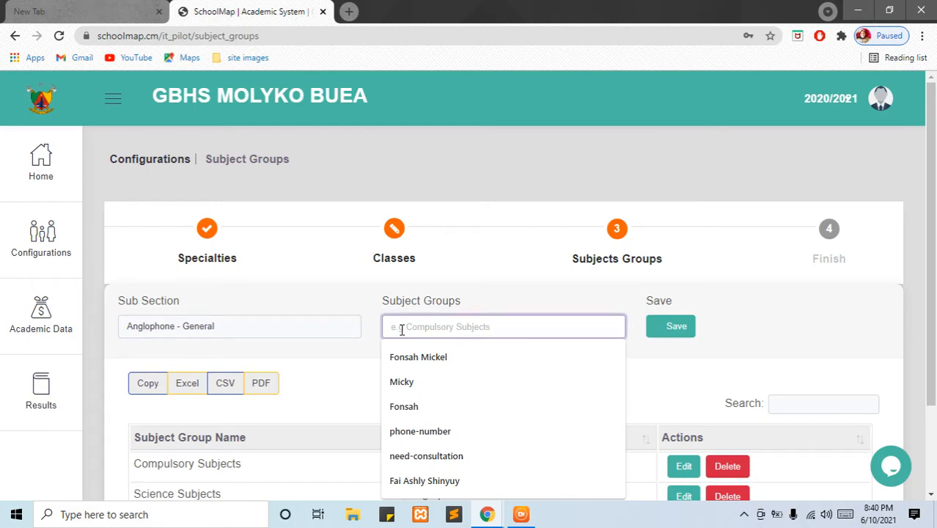
{"action": "type", "text": "Arts Subjects"}
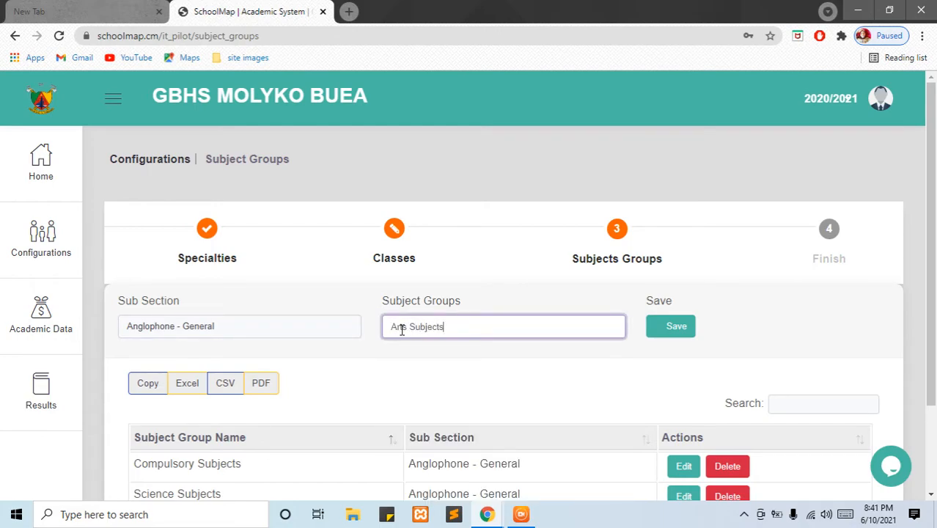
{"action": "left_click", "coordinate": [665, 333]}
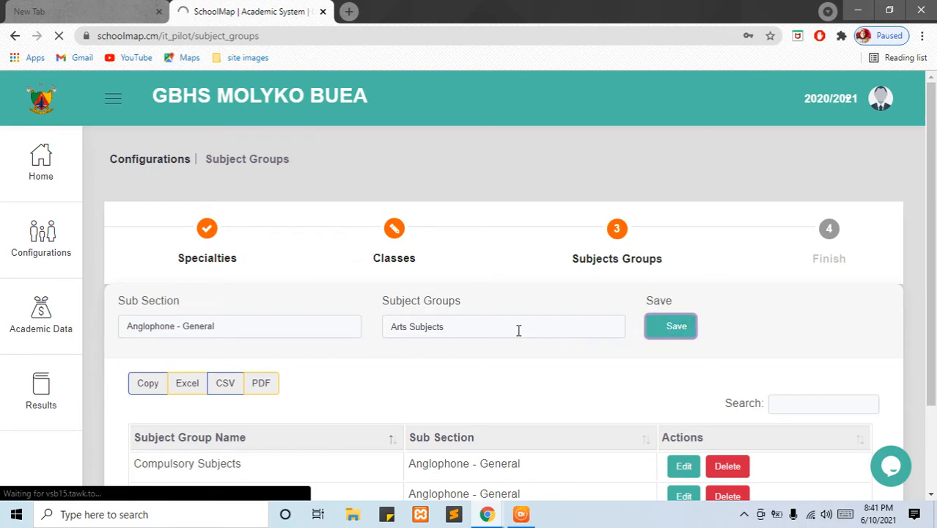
{"action": "scroll", "coordinate": [440, 348], "scroll_direction": "down", "scroll_amount": 2}
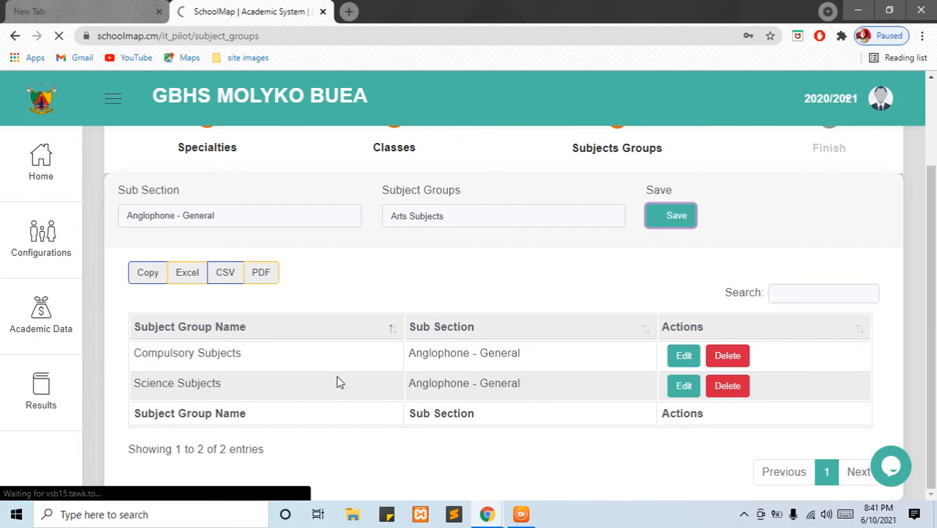
{"action": "scroll", "coordinate": [339, 381], "scroll_direction": "up", "scroll_amount": 1}
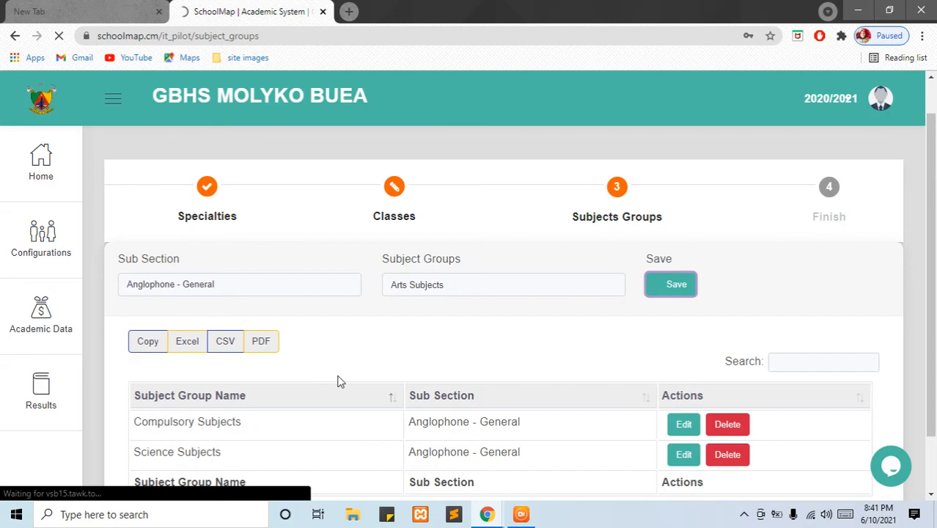
{"action": "scroll", "coordinate": [339, 381], "scroll_direction": "up", "scroll_amount": 1}
{"action": "scroll", "coordinate": [339, 382], "scroll_direction": "down", "scroll_amount": 2}
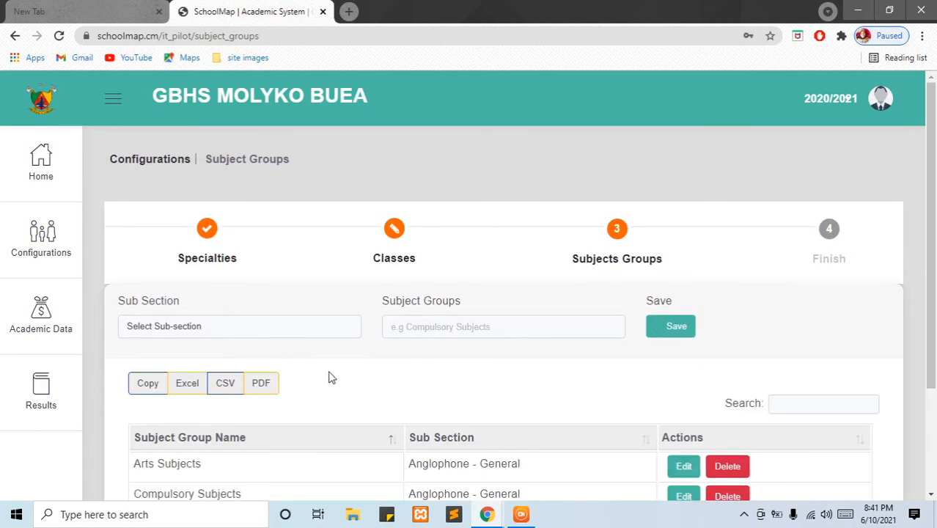
{"action": "scroll", "coordinate": [315, 366], "scroll_direction": "down", "scroll_amount": 2}
{"action": "scroll", "coordinate": [323, 371], "scroll_direction": "up", "scroll_amount": 2}
Step: Save a subject group named 'Others' for the Anglophone - General sub-section
{"action": "left_click", "coordinate": [239, 327]}
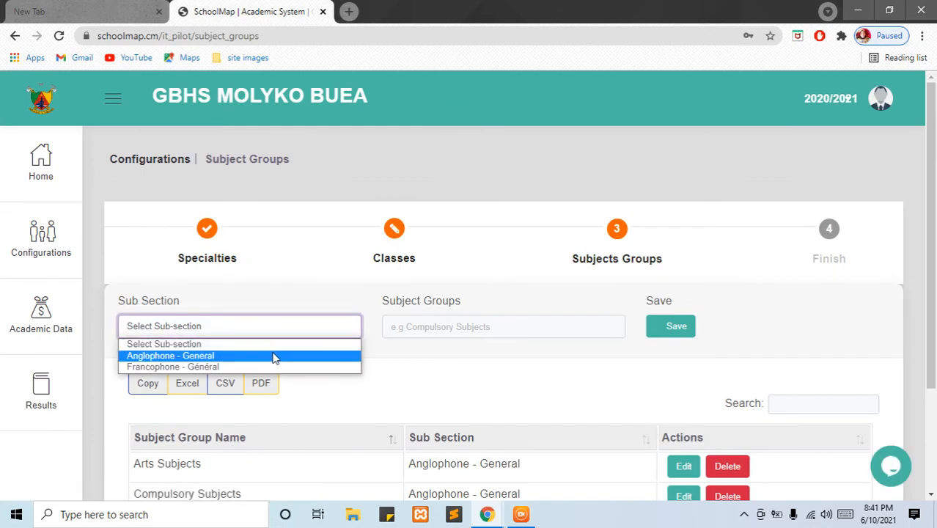
{"action": "left_click", "coordinate": [275, 356]}
{"action": "left_click", "coordinate": [434, 334]}
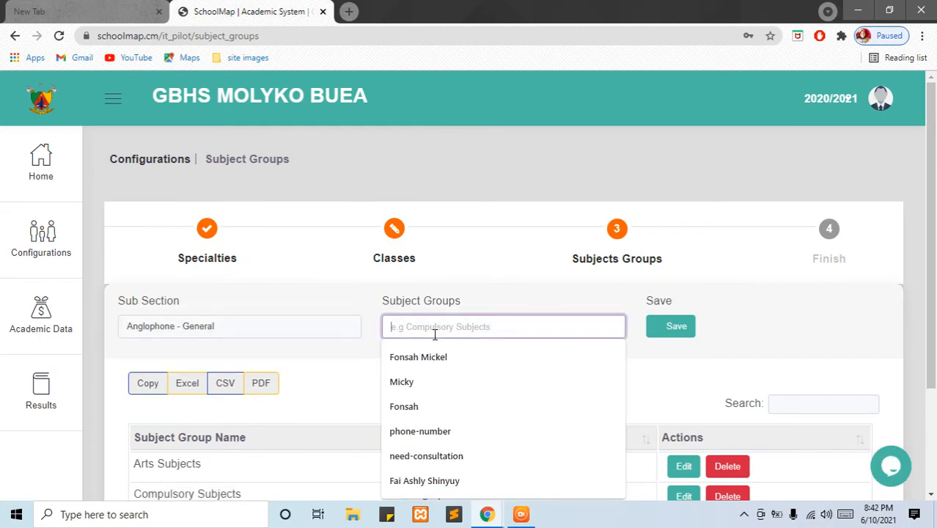
{"action": "type", "text": "Others"}
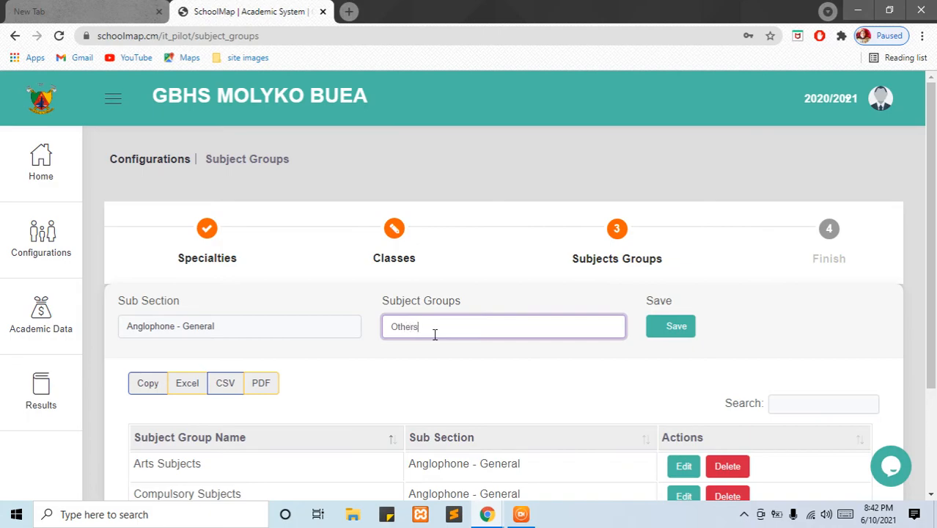
{"action": "left_click", "coordinate": [653, 326]}
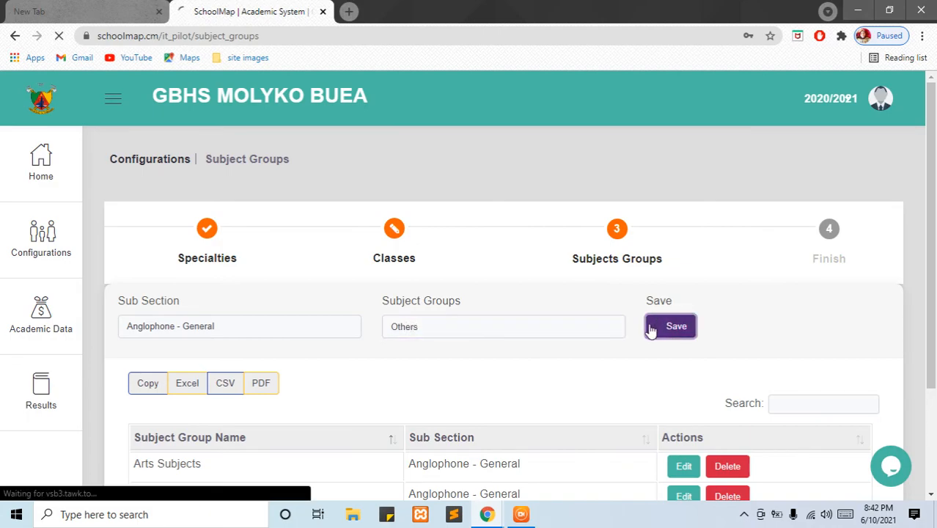
Step: Open the Configurations > Subjects page in a new browser tab
{"action": "scroll", "coordinate": [367, 339], "scroll_direction": "down", "scroll_amount": 2}
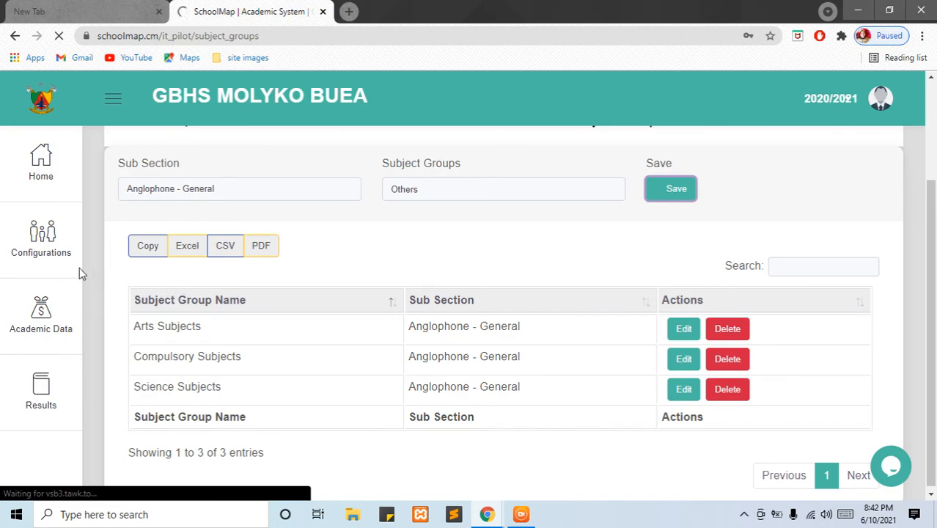
{"action": "mouse_move", "coordinate": [49, 256]}
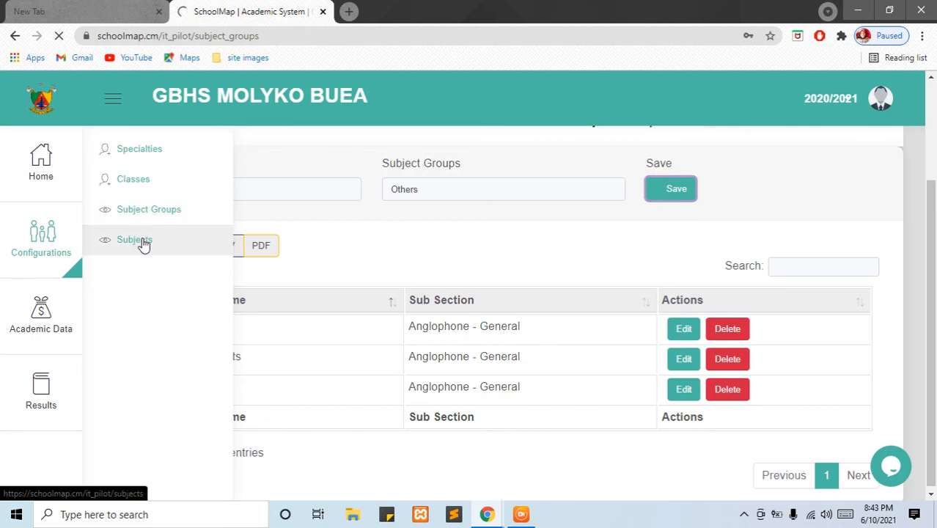
{"action": "right_click", "coordinate": [136, 246]}
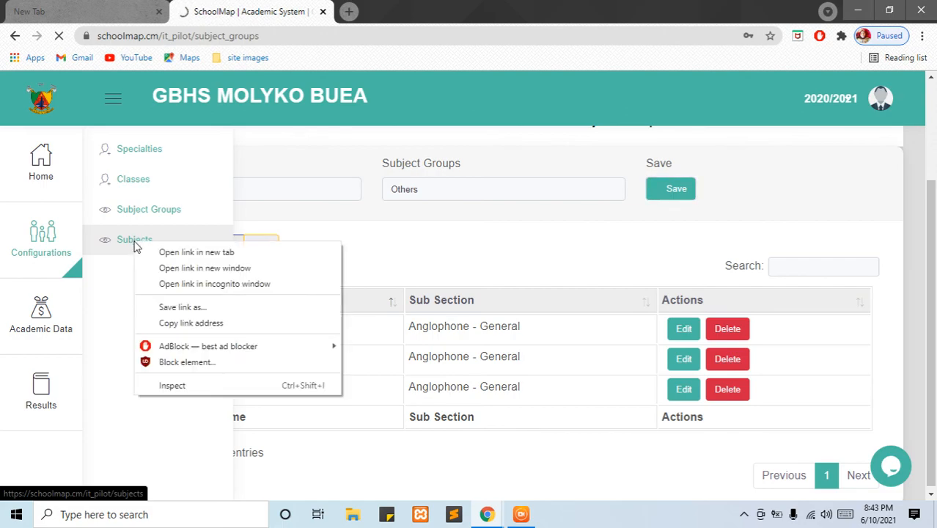
{"action": "left_click", "coordinate": [188, 252]}
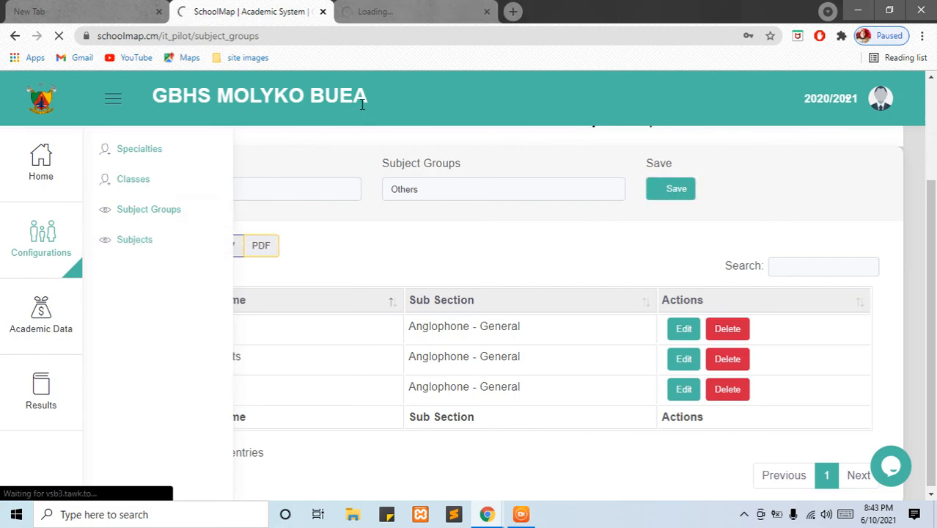